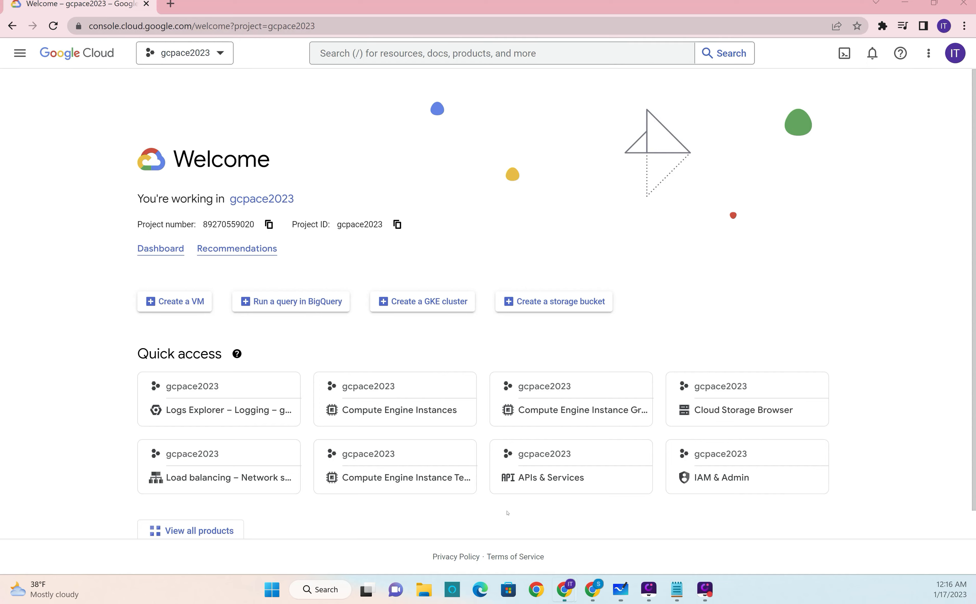
Step: Go to Compute Engine's instance groups and start creating a new instance group
{"action": "left_click", "coordinate": [18, 54]}
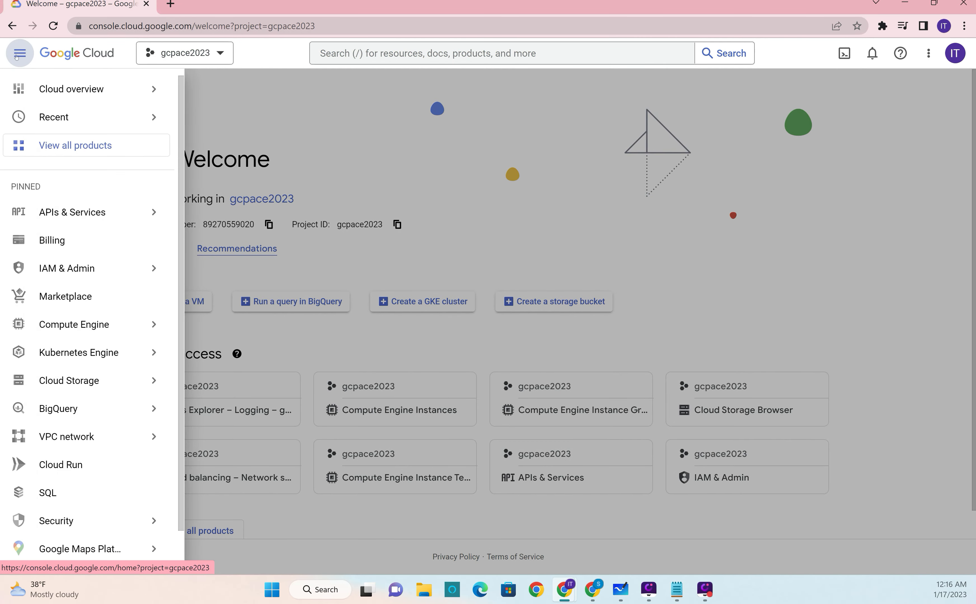
{"action": "left_click", "coordinate": [69, 324]}
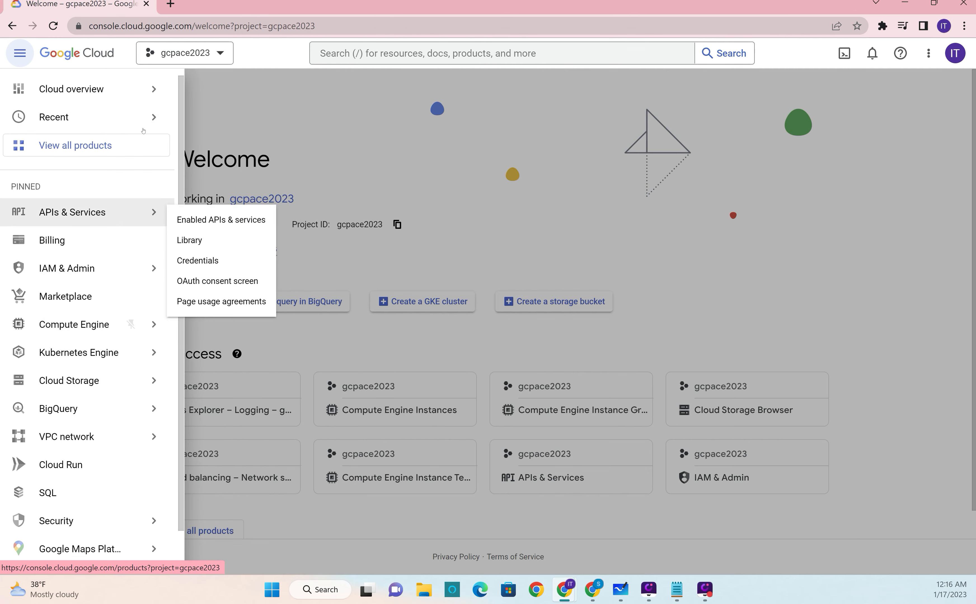
{"action": "left_click", "coordinate": [59, 328]}
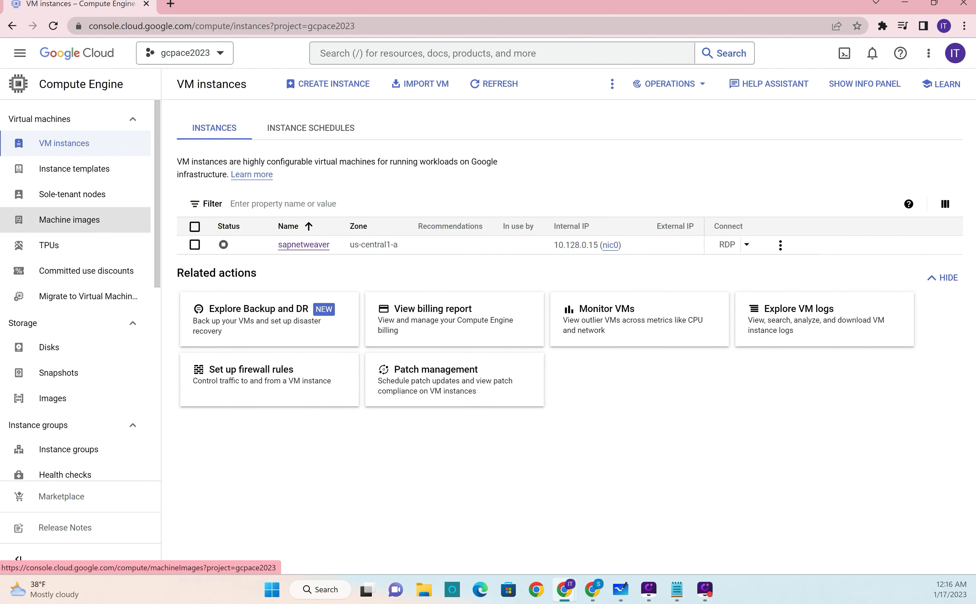
{"action": "left_click", "coordinate": [86, 221]}
{"action": "left_click", "coordinate": [74, 168]}
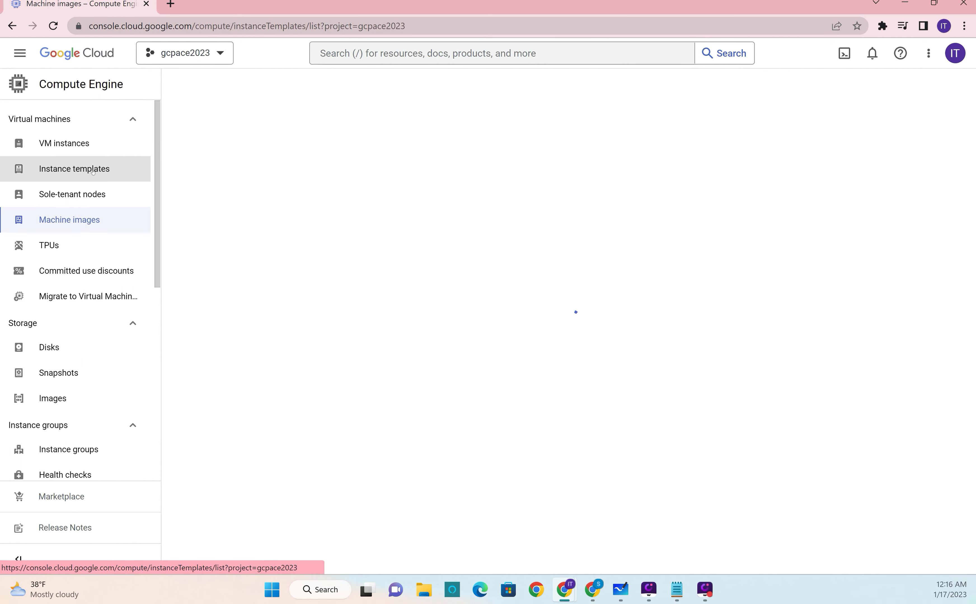
{"action": "left_click", "coordinate": [68, 449]}
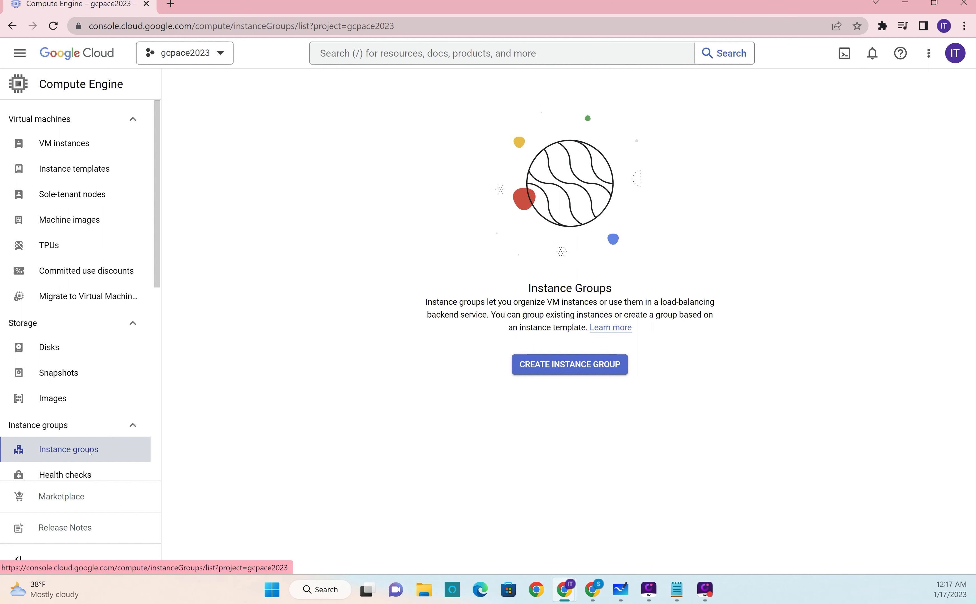
{"action": "left_click", "coordinate": [578, 364]}
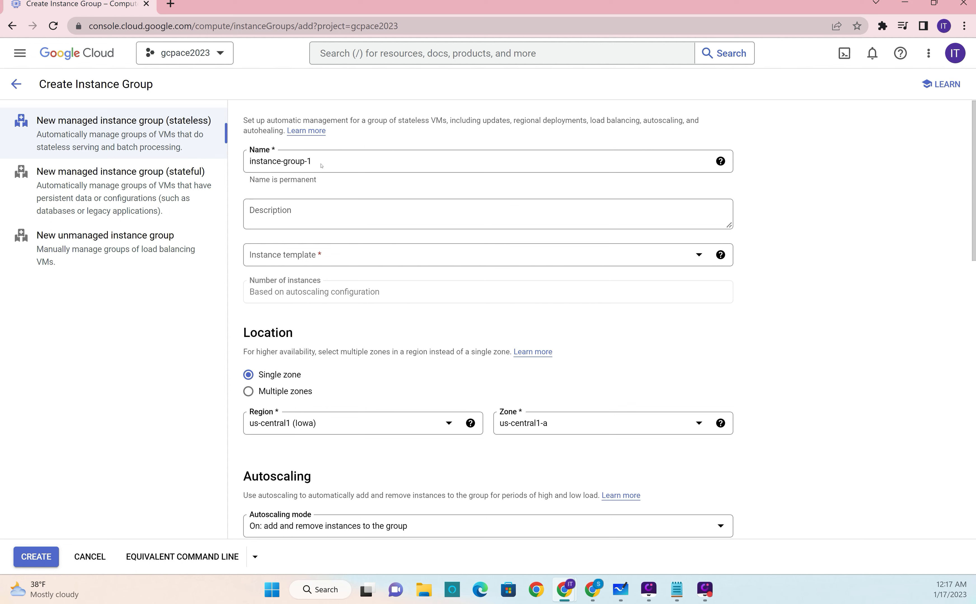
Step: Name the new instance group webserver-instance-group
{"action": "left_click_drag", "start_coordinate": [322, 161], "coordinate": [238, 155]}
{"action": "type", "text": "we"}
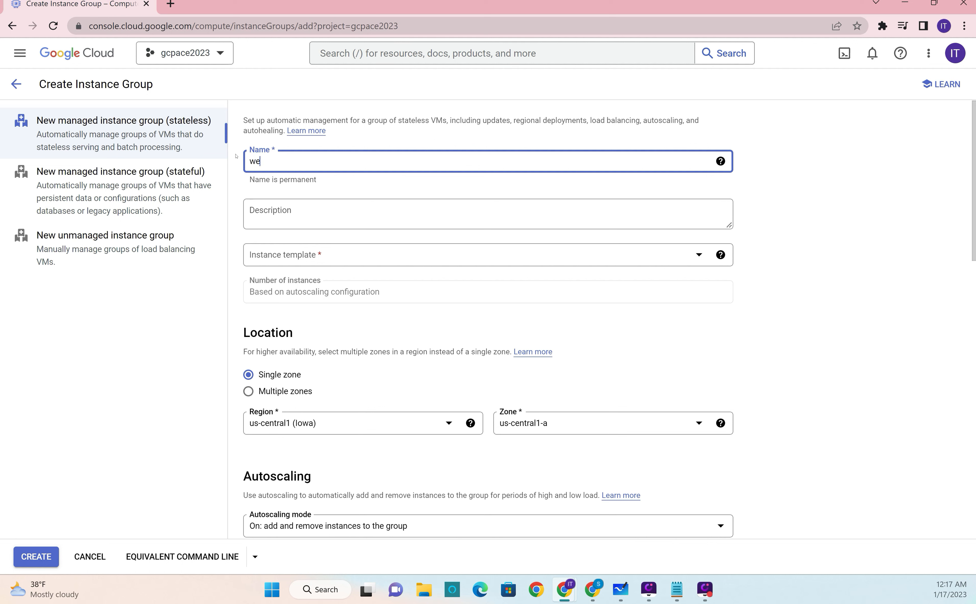
{"action": "type", "text": "bserver-instance-group"}
{"action": "key", "text": "BackSpace"}
{"action": "key", "text": "BackSpace"}
{"action": "type", "text": "up"}
Step: Give the instance group the description "this is for webserver"
{"action": "left_click", "coordinate": [472, 208]}
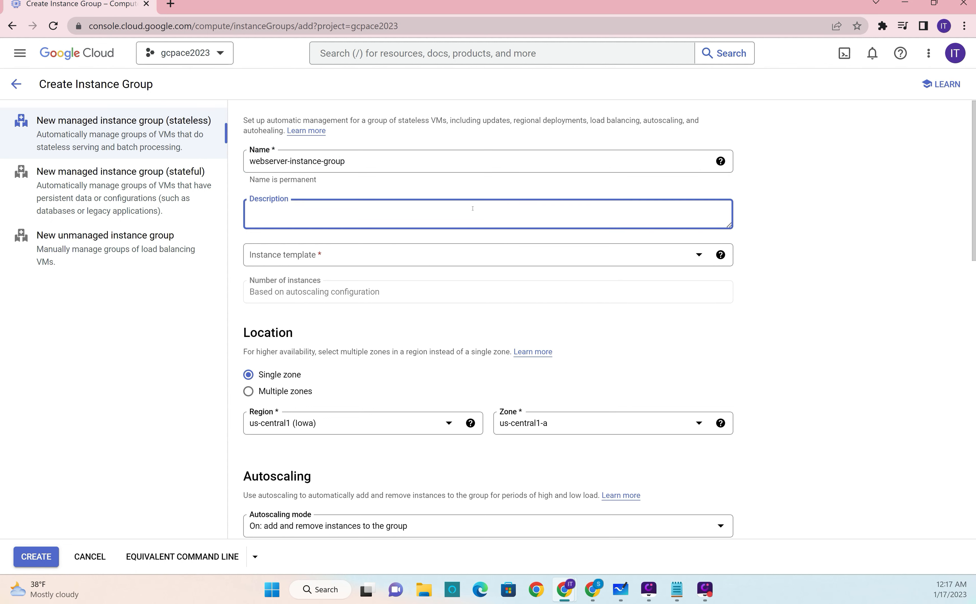
{"action": "type", "text": "this is for webserver"}
{"action": "key", "text": "Tab"}
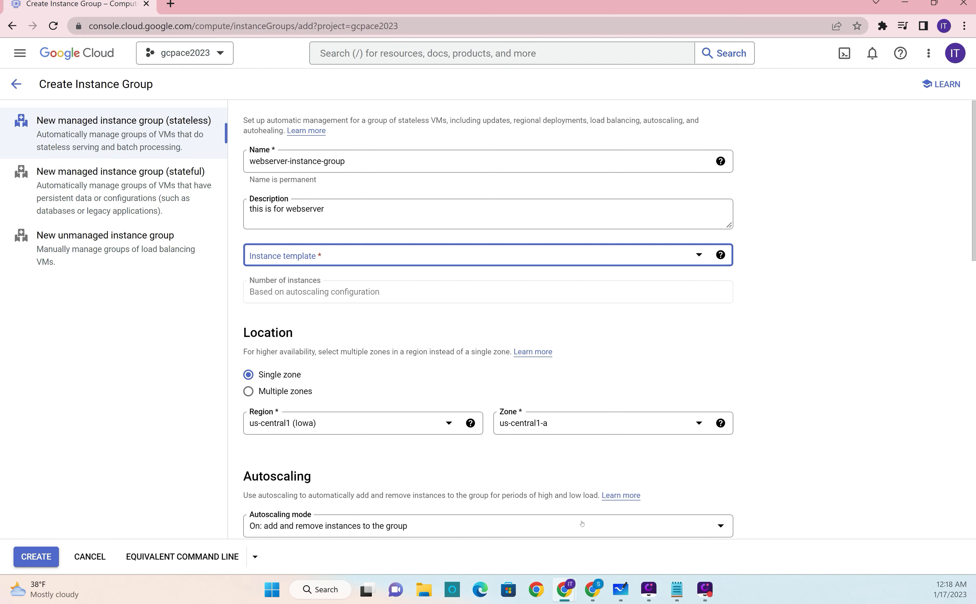
Step: Start a new instance template for the group and name it webserver-instance-template
{"action": "left_click", "coordinate": [406, 255]}
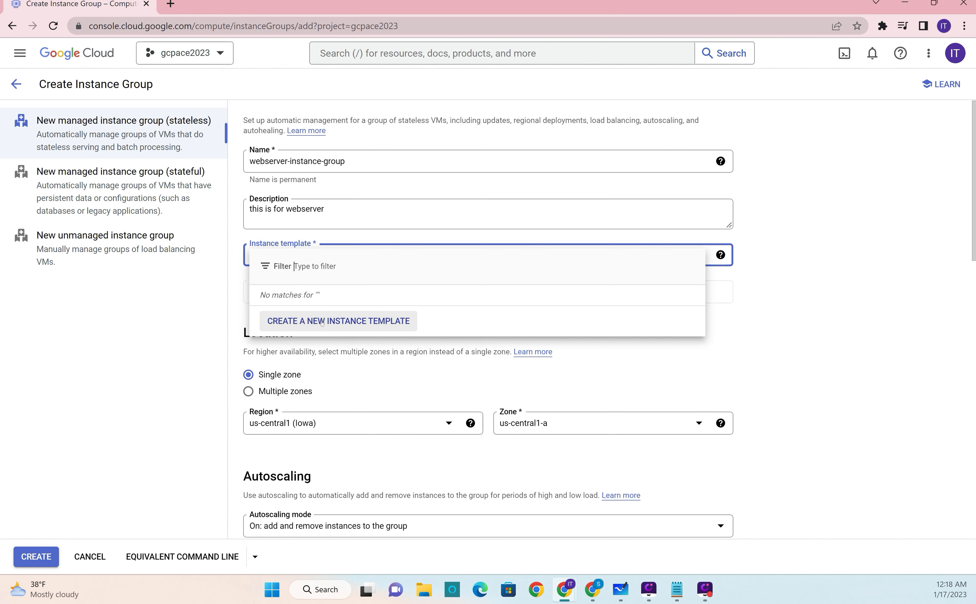
{"action": "left_click", "coordinate": [343, 326]}
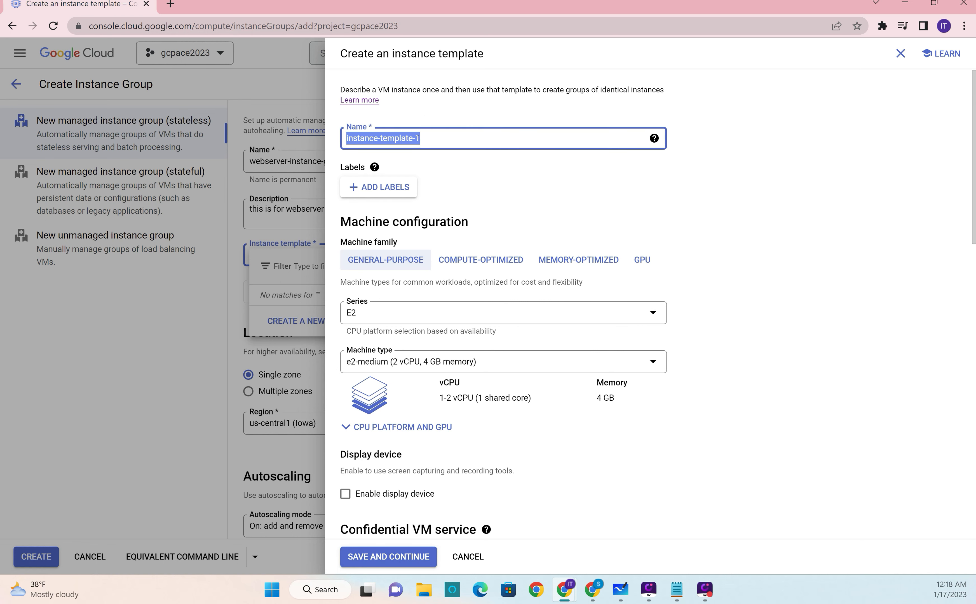
{"action": "type", "text": "webserver-"}
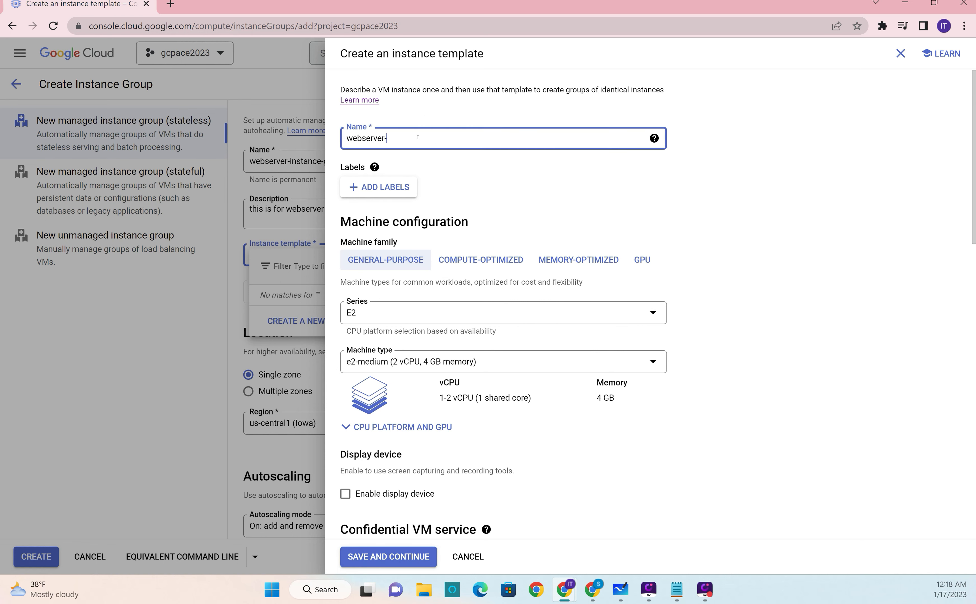
{"action": "type", "text": "instance-template"}
Step: Keep the e2-medium machine type and allow HTTP traffic in the template's firewall settings
{"action": "left_click", "coordinate": [491, 359]}
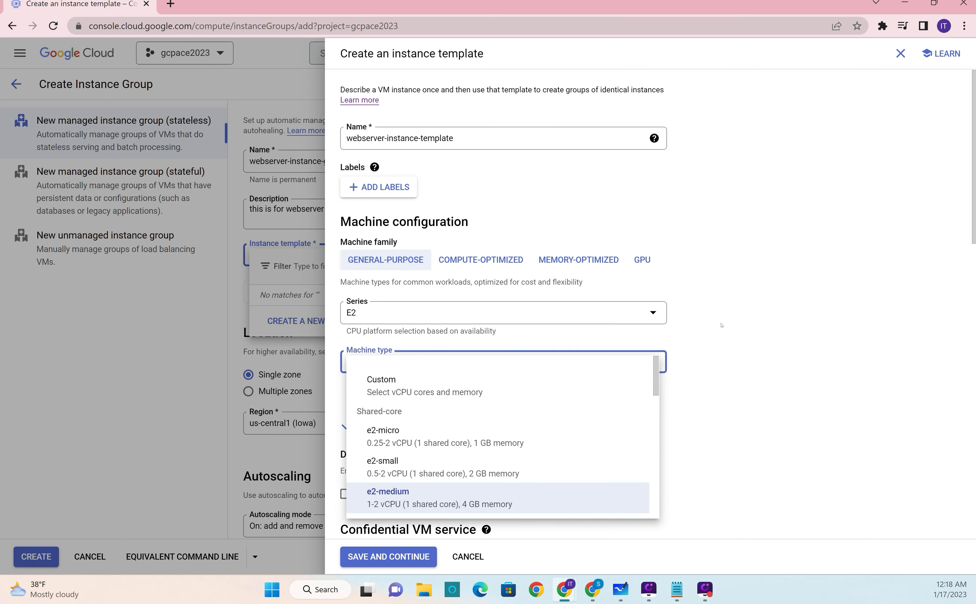
{"action": "left_click", "coordinate": [782, 321]}
{"action": "scroll", "coordinate": [769, 320], "scroll_direction": "down", "scroll_amount": 3}
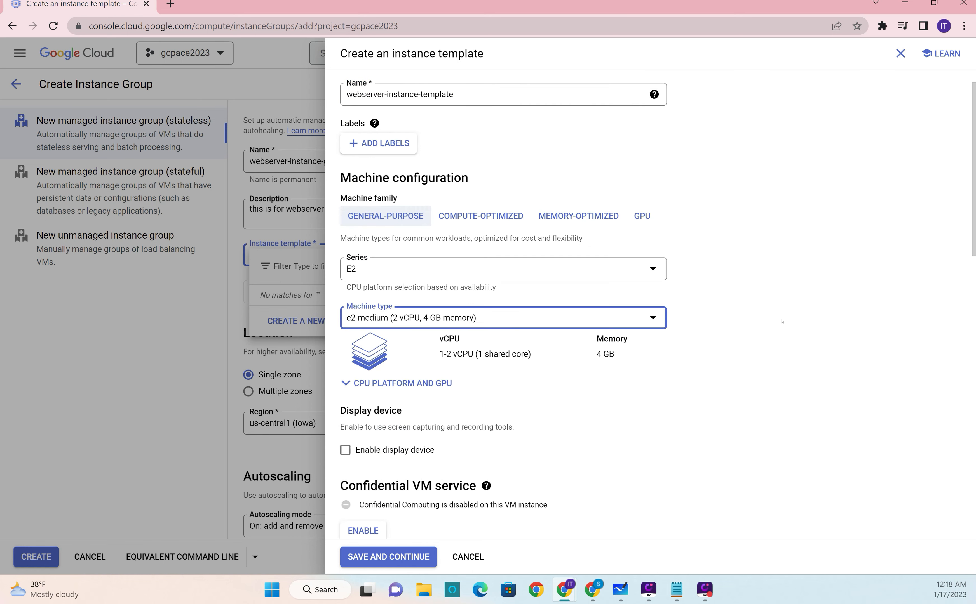
{"action": "scroll", "coordinate": [638, 332], "scroll_direction": "down", "scroll_amount": 10}
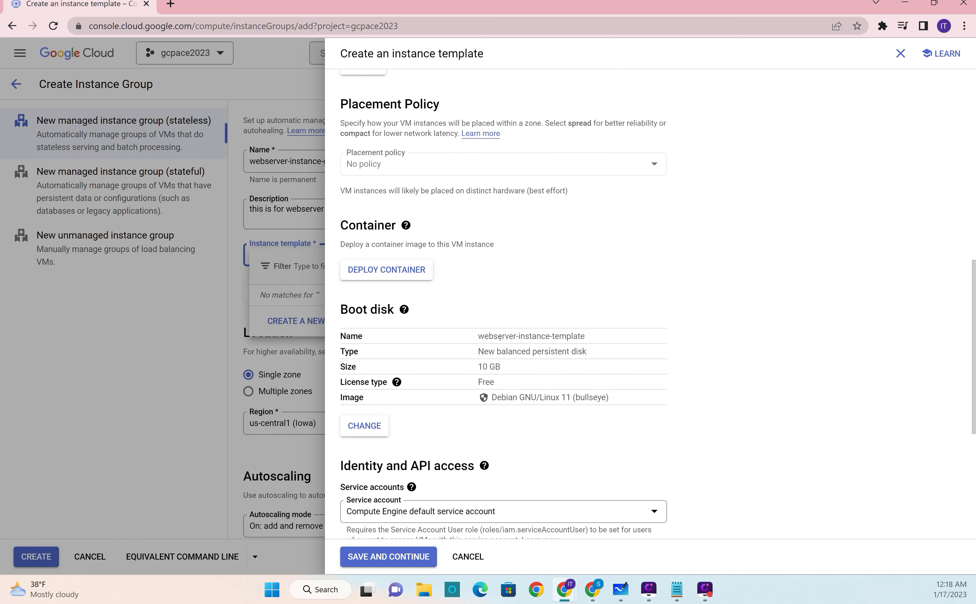
{"action": "scroll", "coordinate": [573, 397], "scroll_direction": "down", "scroll_amount": 6}
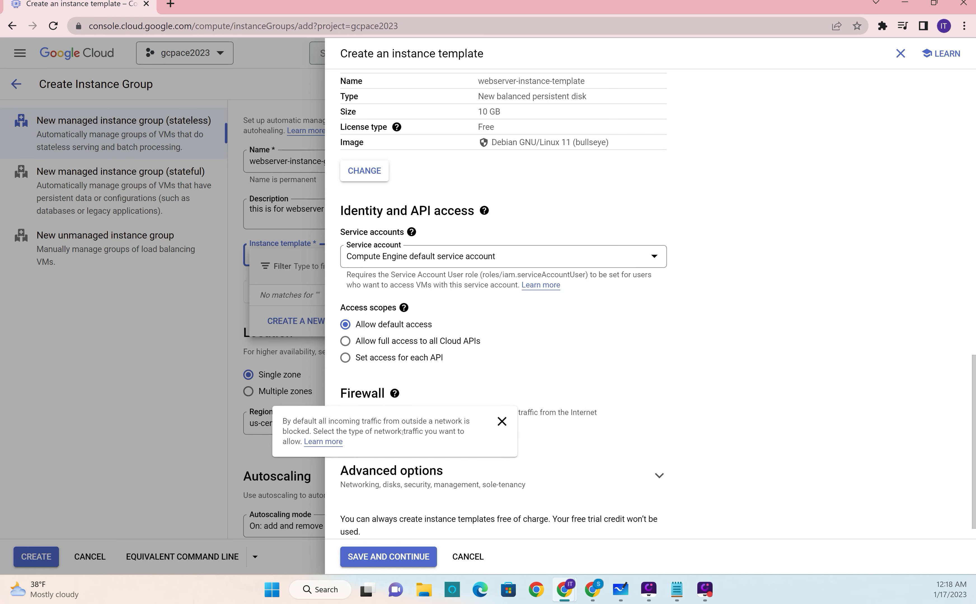
{"action": "left_click", "coordinate": [346, 426]}
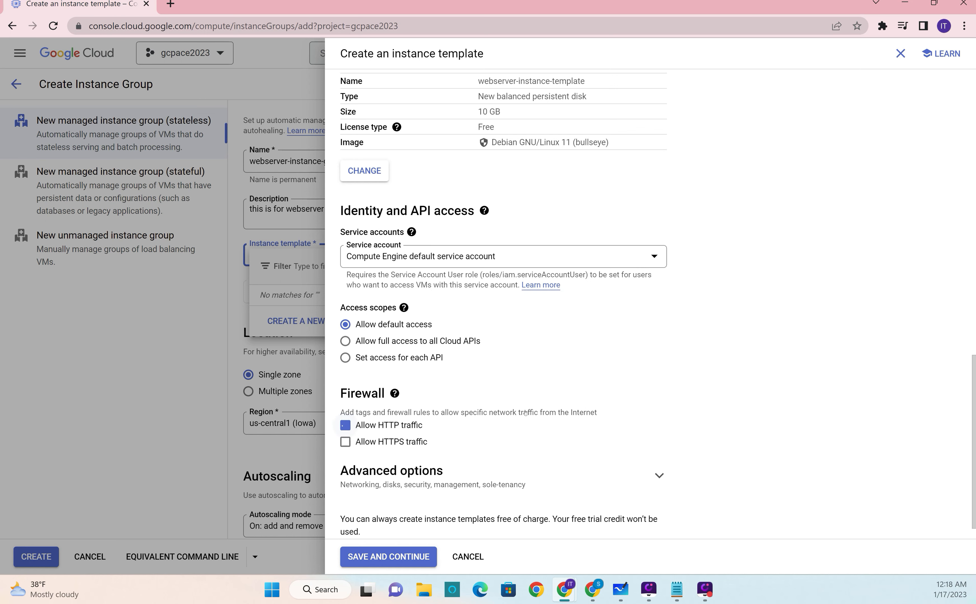
Step: Expand the template's advanced Management options and enlarge the startup script field
{"action": "scroll", "coordinate": [606, 409], "scroll_direction": "down", "scroll_amount": 1}
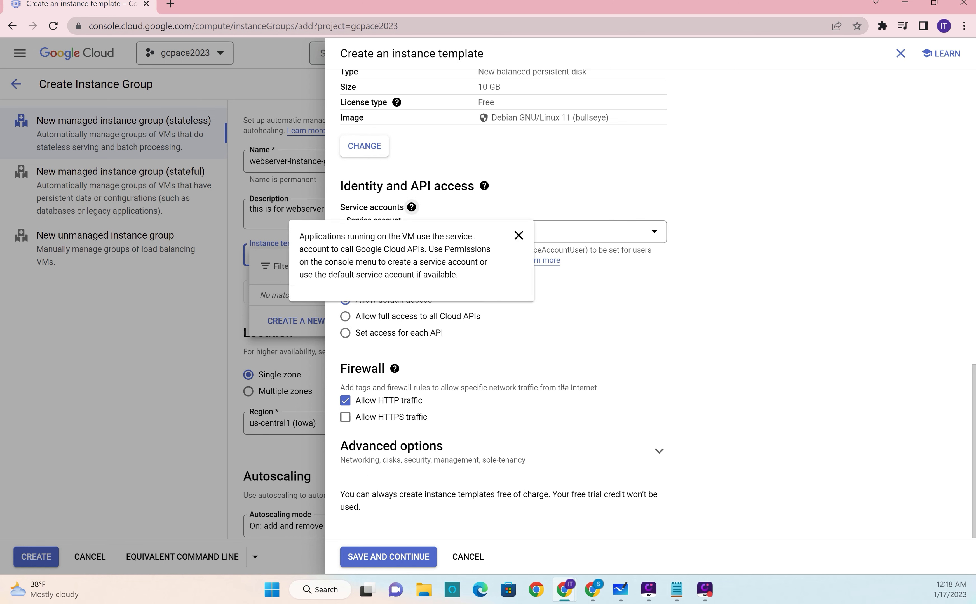
{"action": "left_click", "coordinate": [659, 450]}
{"action": "scroll", "coordinate": [736, 442], "scroll_direction": "down", "scroll_amount": 5}
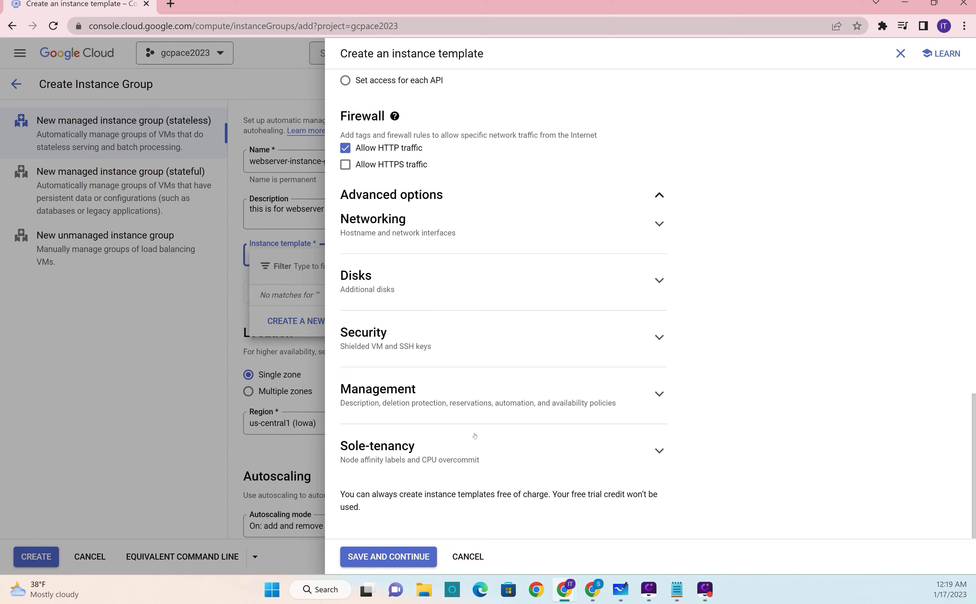
{"action": "left_click", "coordinate": [660, 394]}
{"action": "scroll", "coordinate": [435, 290], "scroll_direction": "down", "scroll_amount": 3}
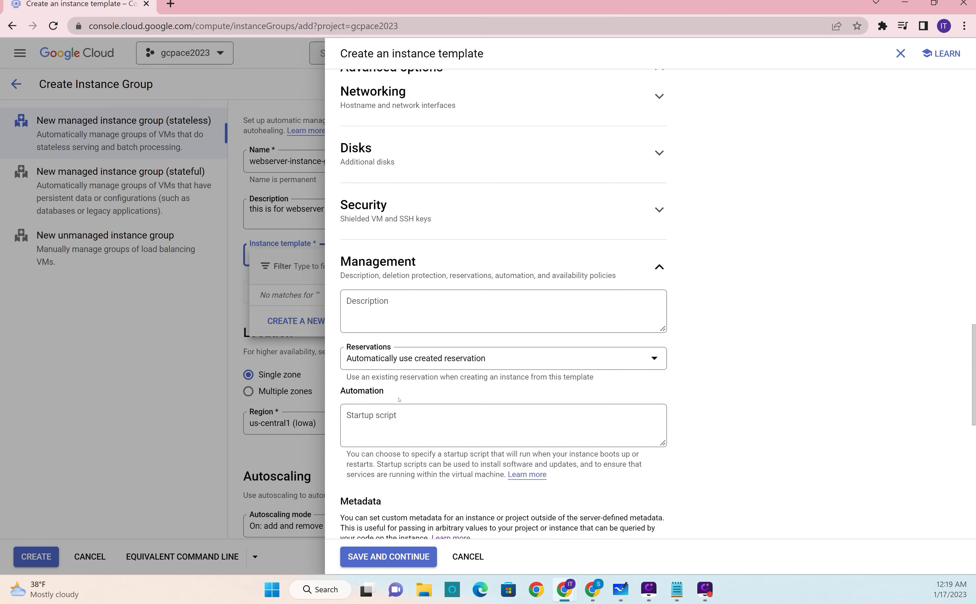
{"action": "left_click", "coordinate": [503, 425]}
{"action": "scroll", "coordinate": [717, 393], "scroll_direction": "down", "scroll_amount": 3}
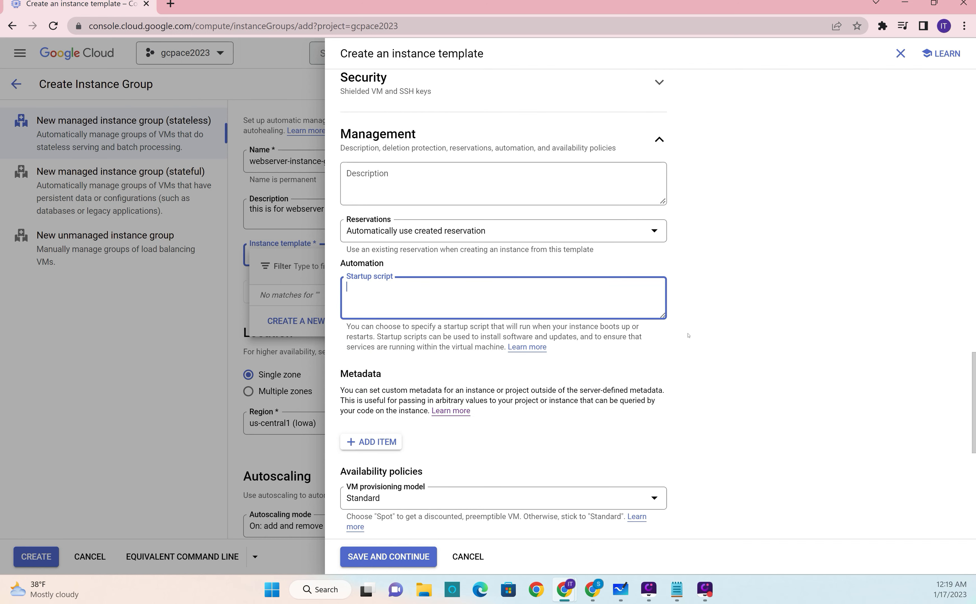
{"action": "left_click_drag", "start_coordinate": [662, 315], "coordinate": [656, 363]}
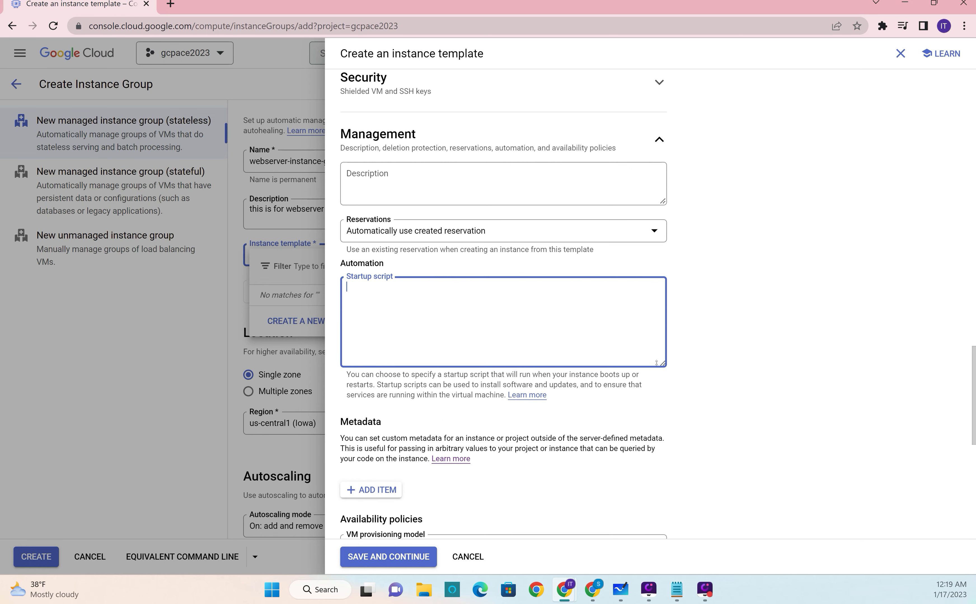
Step: Copy the first four lines of the Notepad notes, from "apt-get install -y apache2" through the echo command, into the template's startup script
{"action": "left_click", "coordinate": [676, 589]}
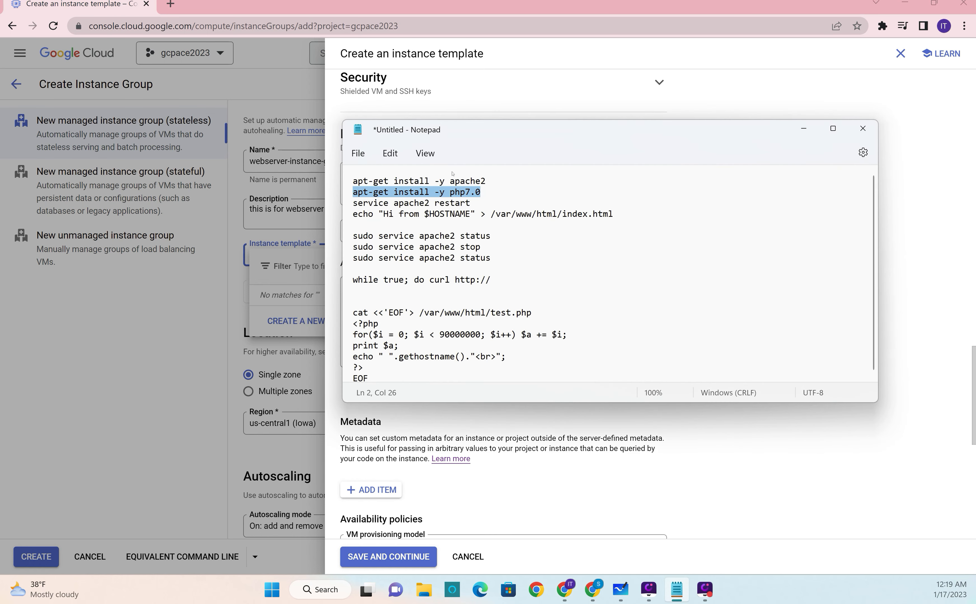
{"action": "left_click_drag", "start_coordinate": [354, 181], "coordinate": [613, 214]}
{"action": "key", "text": "ctrl+c"}
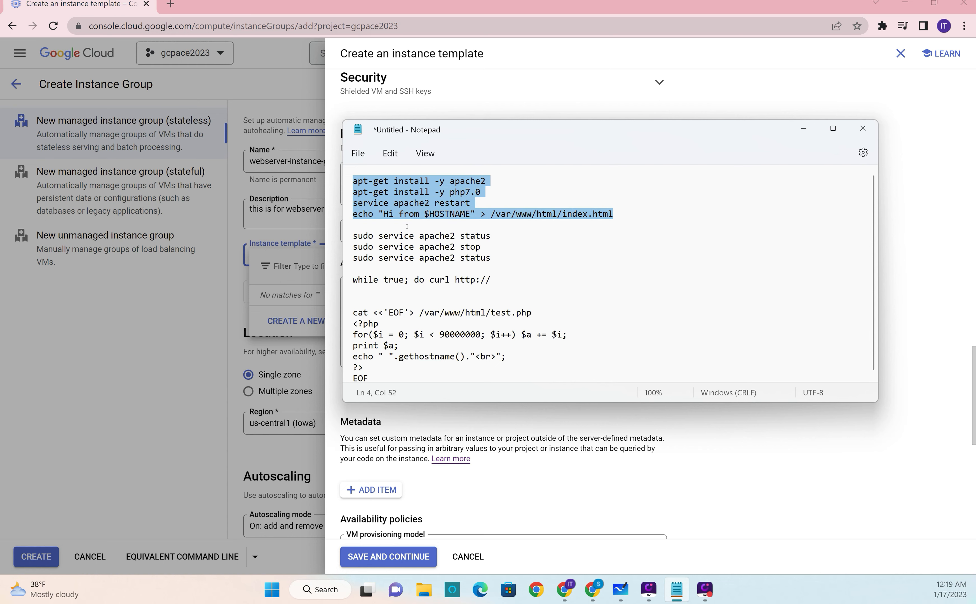
{"action": "left_click", "coordinate": [628, 438]}
{"action": "left_click", "coordinate": [483, 337]}
{"action": "key", "text": "ctrl+v"}
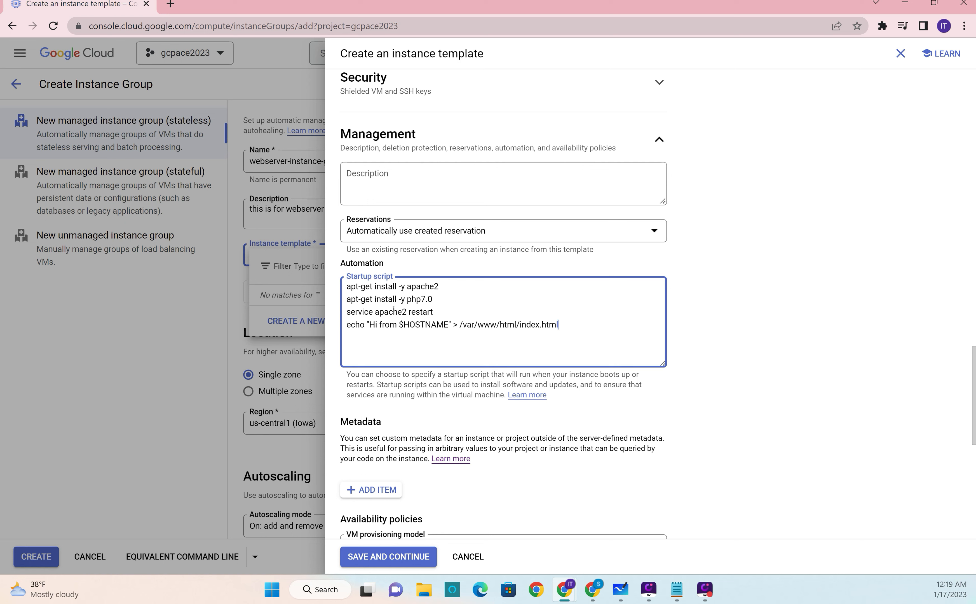
Step: Review the startup script's Apache restart line and the echo line that writes the hostname greeting to /var/www/html/index.html
{"action": "left_click_drag", "start_coordinate": [365, 316], "coordinate": [415, 316]}
{"action": "left_click", "coordinate": [408, 325]}
{"action": "mouse_move", "coordinate": [369, 324]}
{"action": "left_mouse_down"}
{"action": "mouse_move", "coordinate": [404, 325]}
{"action": "mouse_move", "coordinate": [376, 324]}
{"action": "left_mouse_up"}
{"action": "left_click", "coordinate": [431, 324]}
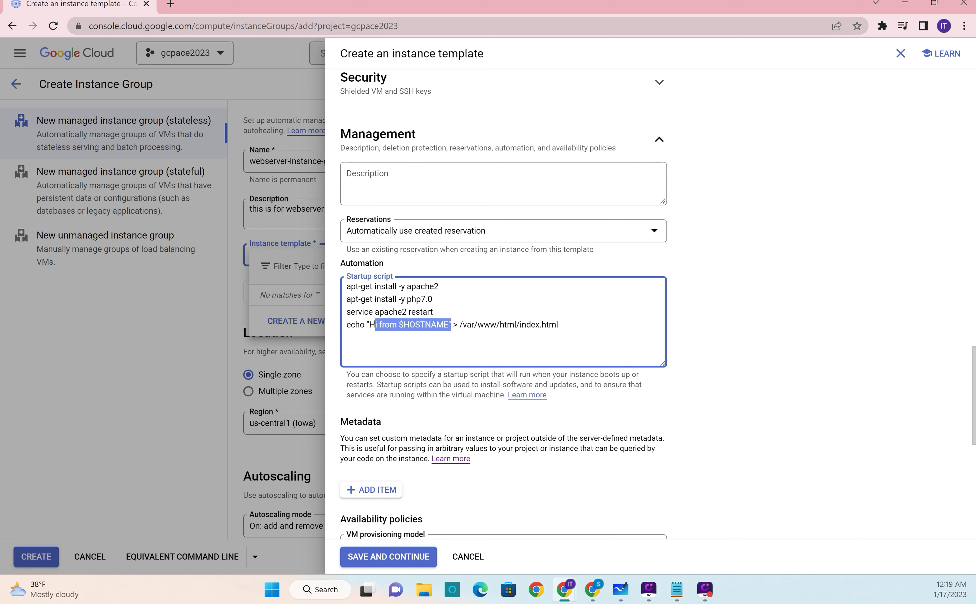
{"action": "left_click", "coordinate": [347, 325]}
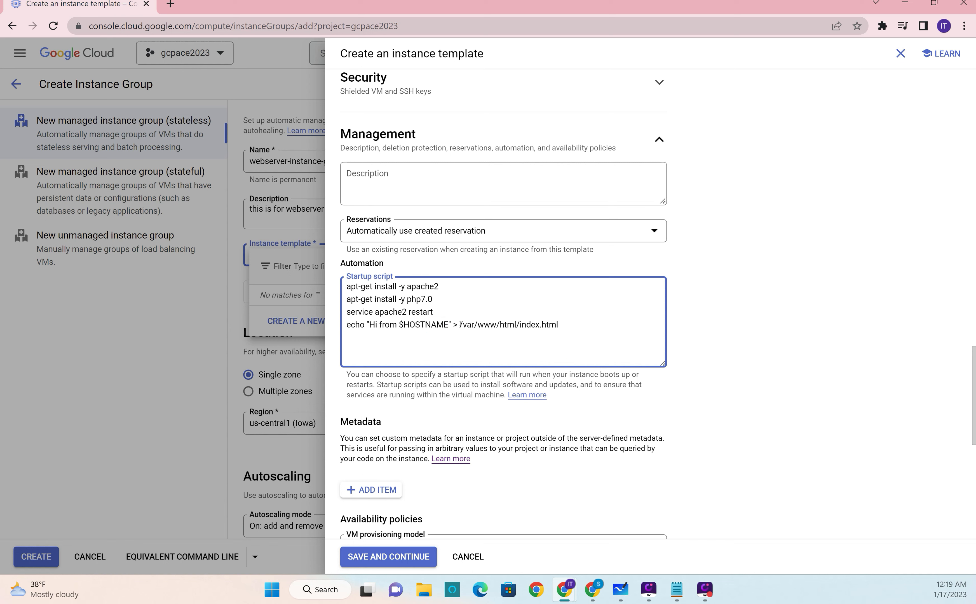
{"action": "mouse_move", "coordinate": [460, 325]}
{"action": "left_mouse_down"}
{"action": "mouse_move", "coordinate": [564, 327]}
{"action": "mouse_move", "coordinate": [459, 324]}
{"action": "left_mouse_up"}
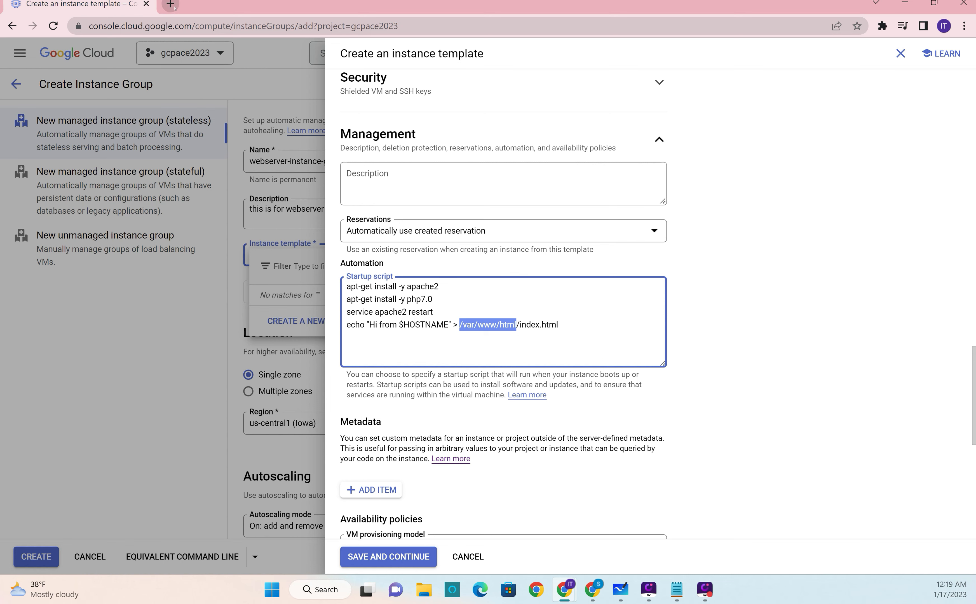
{"action": "left_click_drag", "start_coordinate": [367, 325], "coordinate": [390, 325]}
Step: Save the instance template and continue with it in the instance group form
{"action": "scroll", "coordinate": [675, 327], "scroll_direction": "down", "scroll_amount": 5}
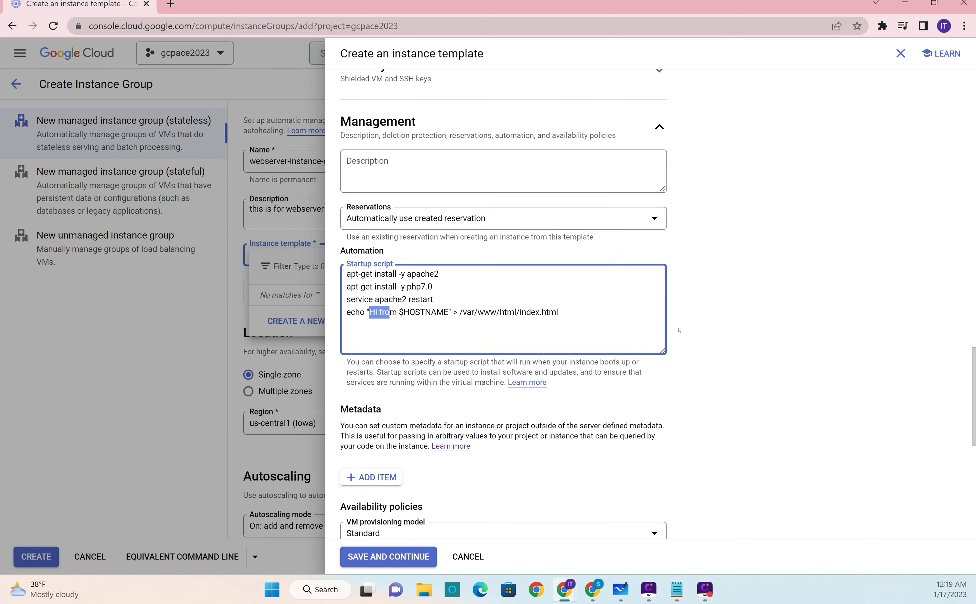
{"action": "scroll", "coordinate": [601, 368], "scroll_direction": "down", "scroll_amount": 2}
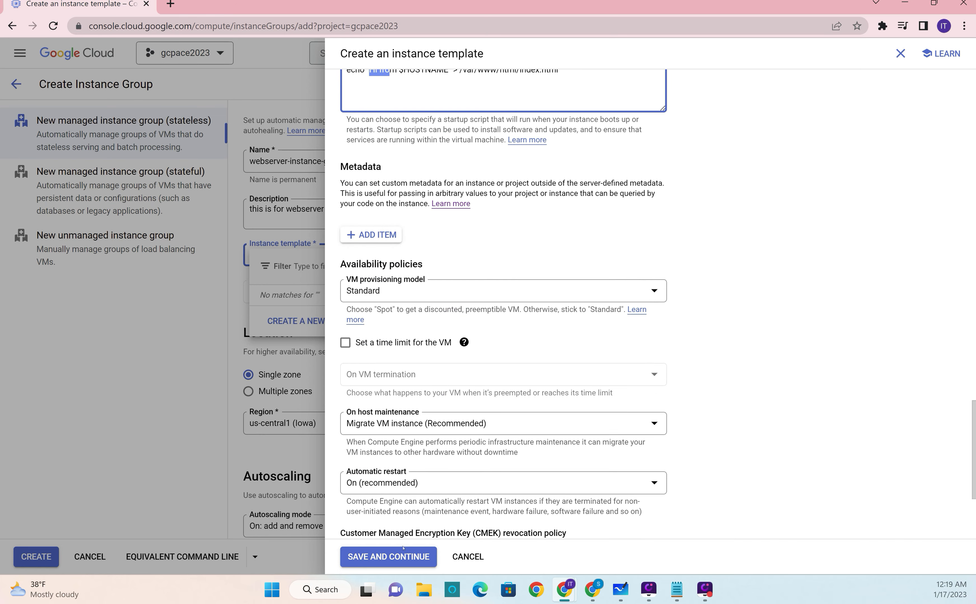
{"action": "left_click", "coordinate": [395, 558]}
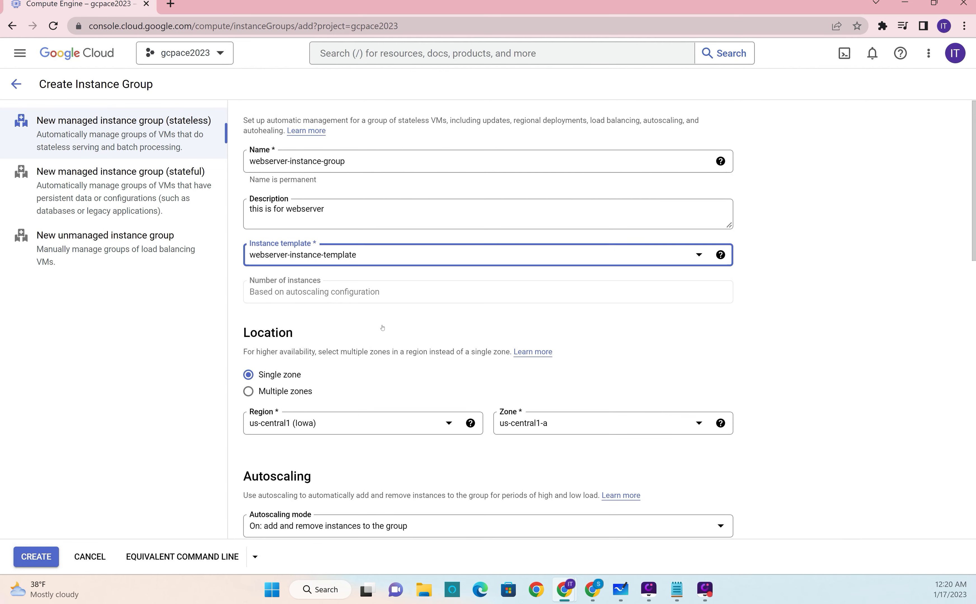
Step: Check the planned instance group settings on the Compute Engine board in Microsoft Whiteboard, and return to the group's location and autoscaling settings
{"action": "scroll", "coordinate": [389, 352], "scroll_direction": "down", "scroll_amount": 3}
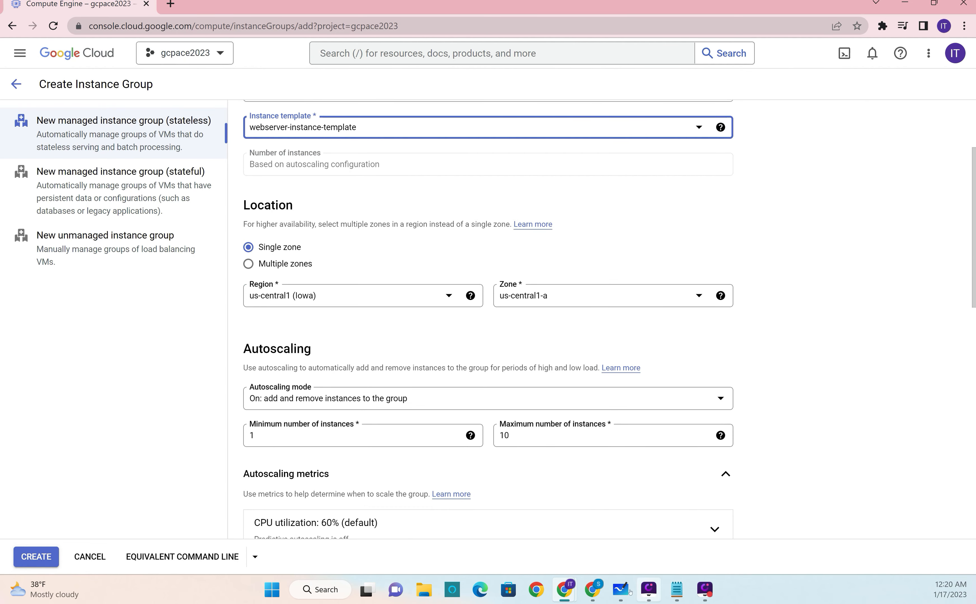
{"action": "left_click", "coordinate": [621, 590]}
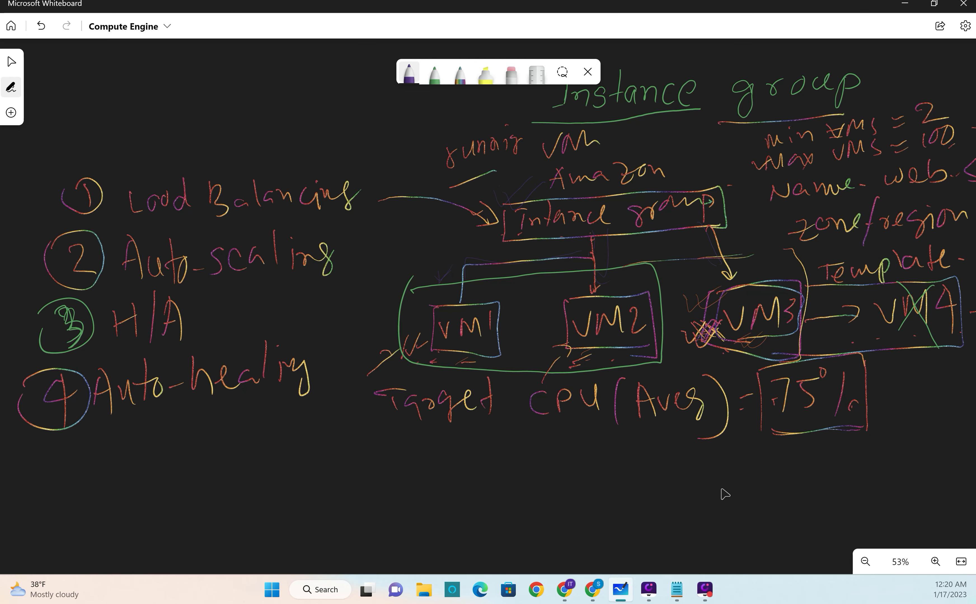
{"action": "scroll", "coordinate": [725, 495], "scroll_direction": "right", "scroll_amount": 3}
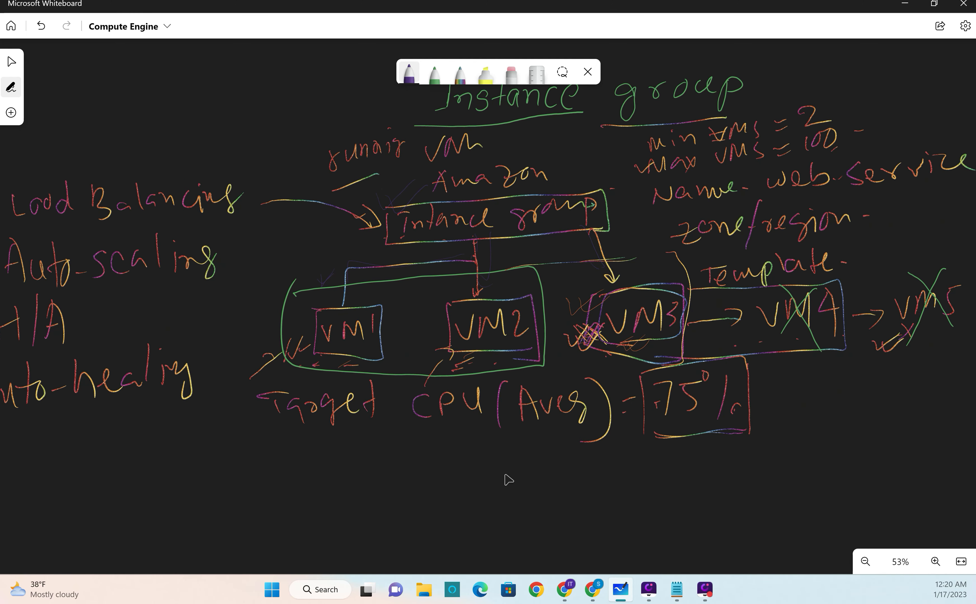
{"action": "key", "text": "alt+Tab"}
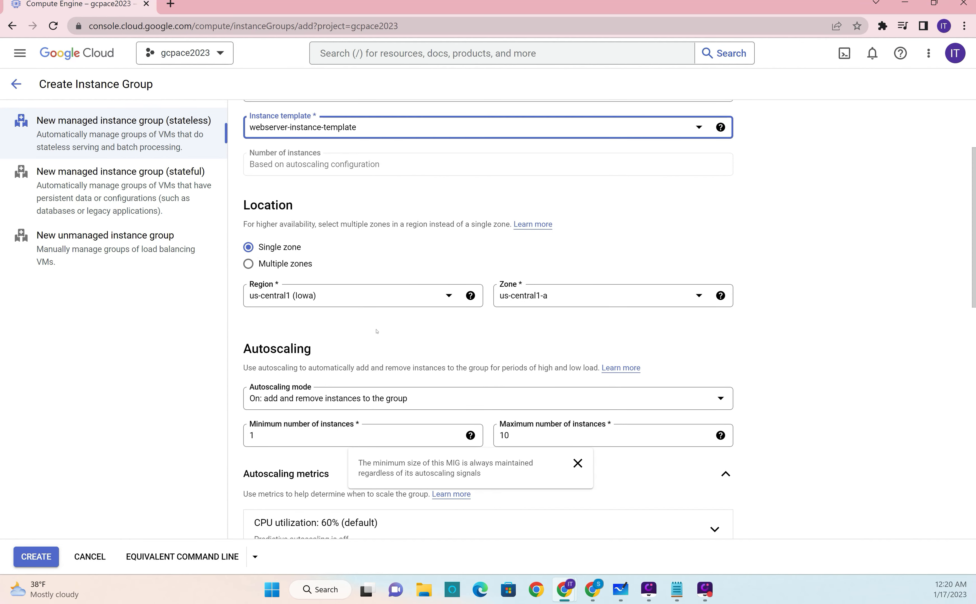
Step: Set the group's location to multiple zones, add us-central1-a to the selected zones, and view the target distribution shape options
{"action": "left_click", "coordinate": [298, 263]}
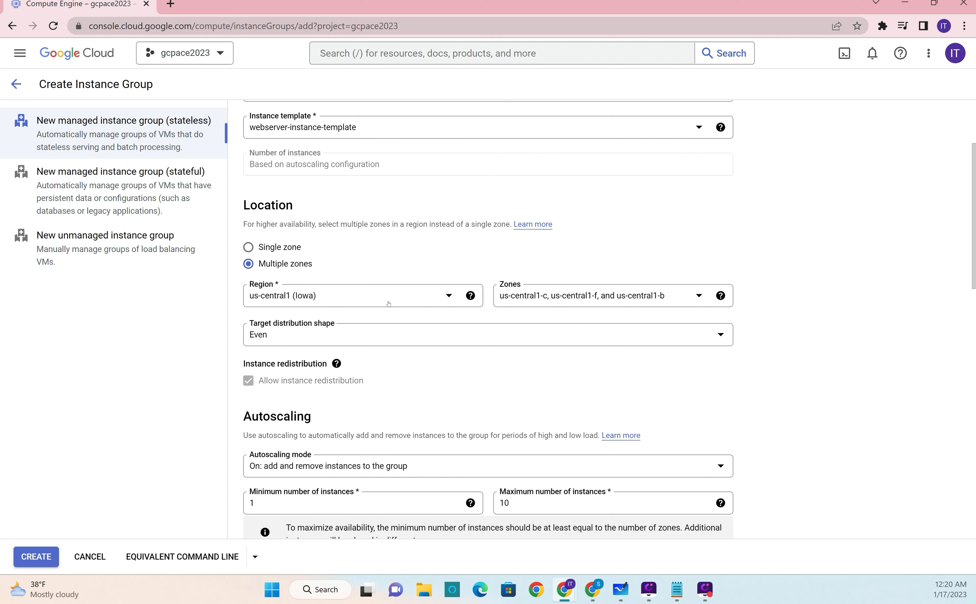
{"action": "left_click", "coordinate": [585, 296]}
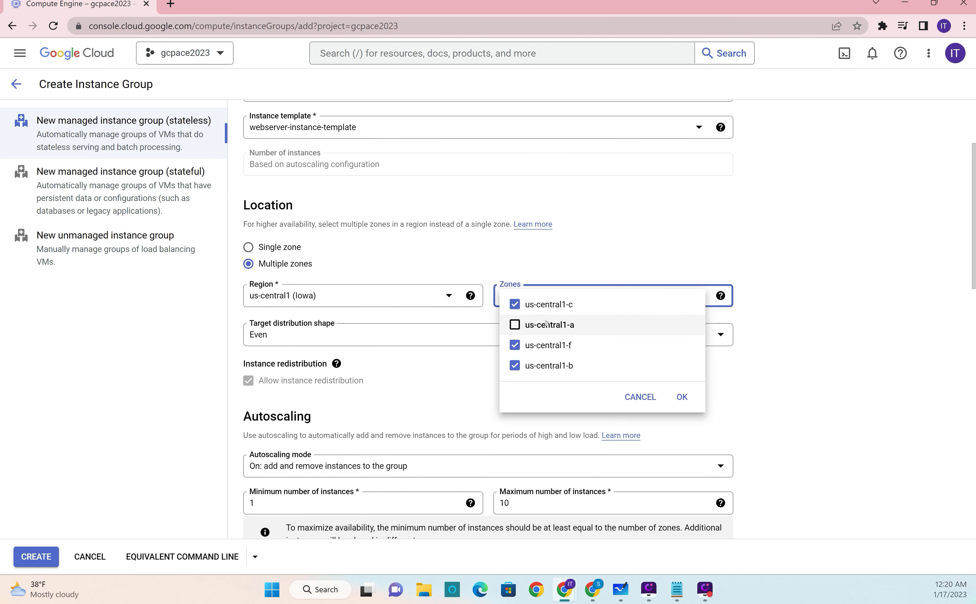
{"action": "left_click", "coordinate": [546, 324]}
{"action": "left_click", "coordinate": [682, 397]}
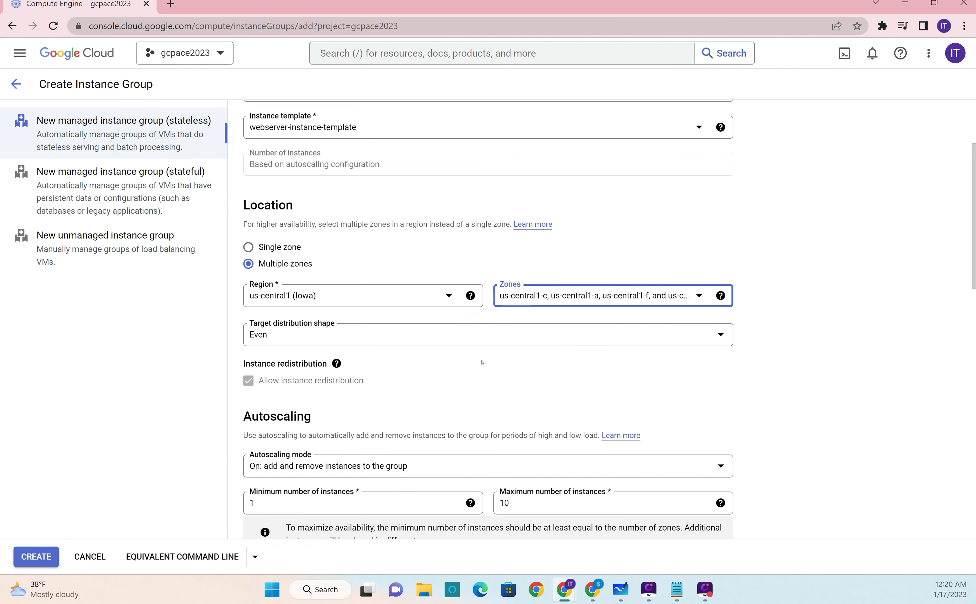
{"action": "left_click", "coordinate": [378, 337]}
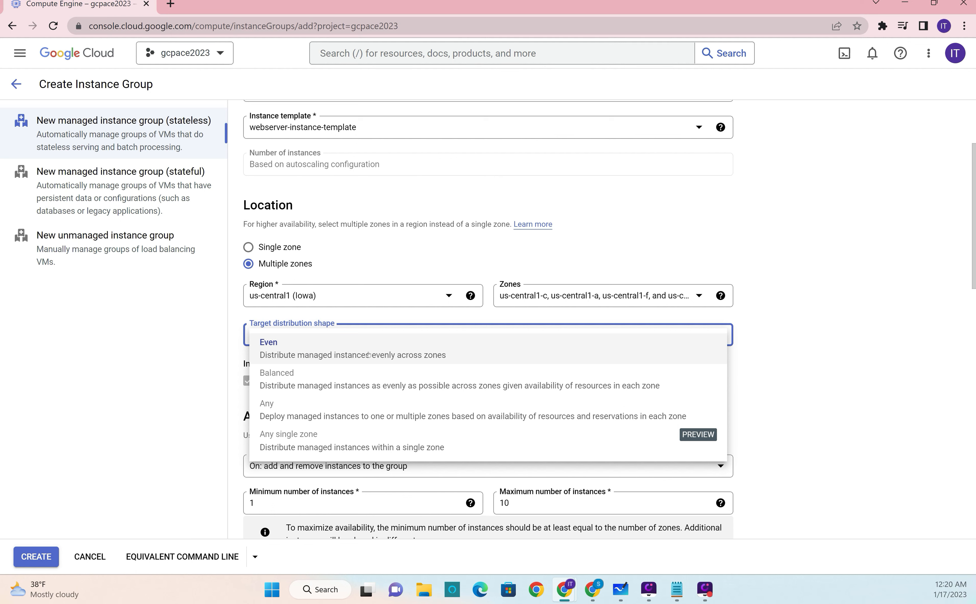
{"action": "left_click", "coordinate": [612, 295]}
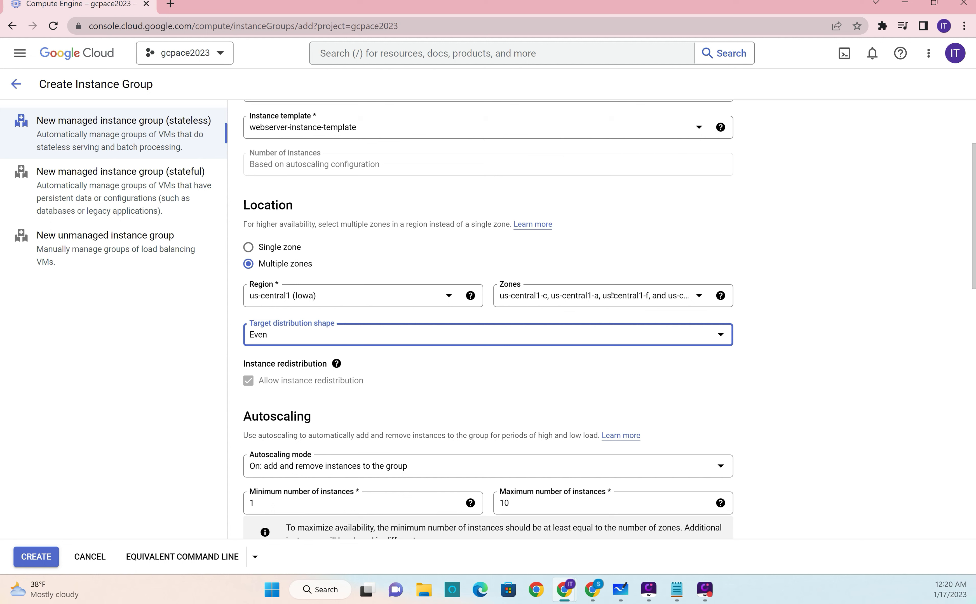
Step: Remove us-central1-a from the group's selected zones
{"action": "left_click", "coordinate": [612, 295]}
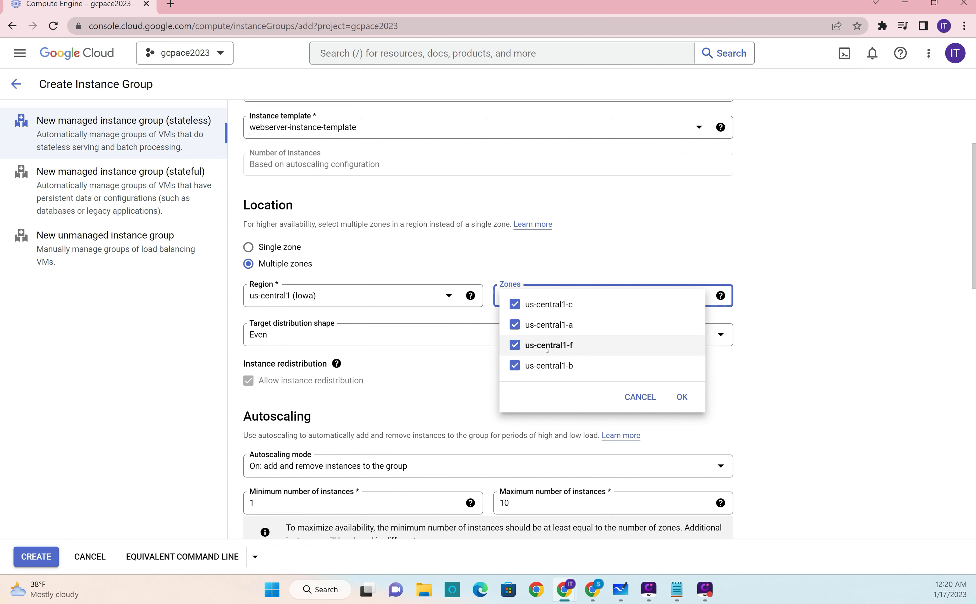
{"action": "left_click", "coordinate": [550, 325]}
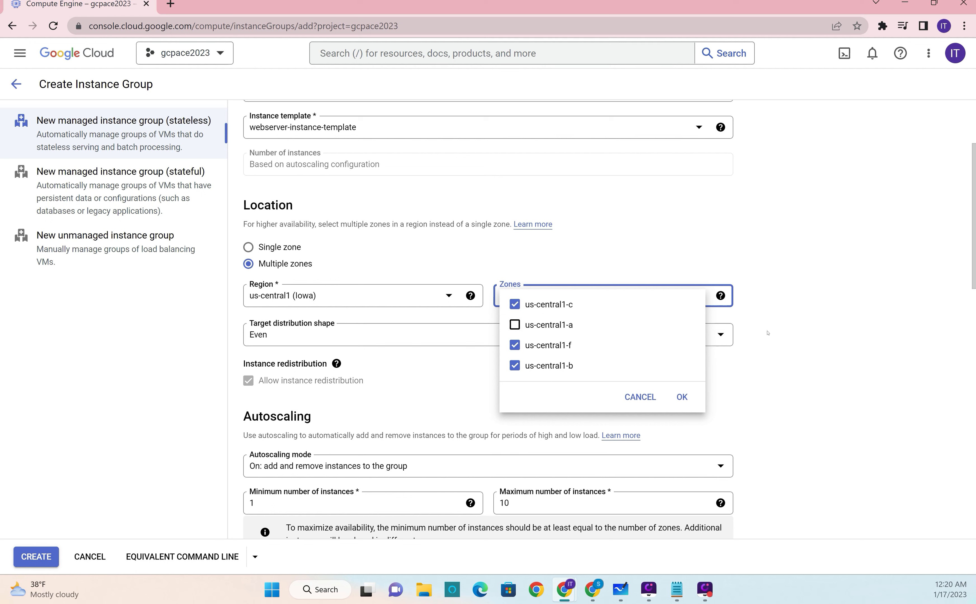
{"action": "left_click", "coordinate": [681, 396]}
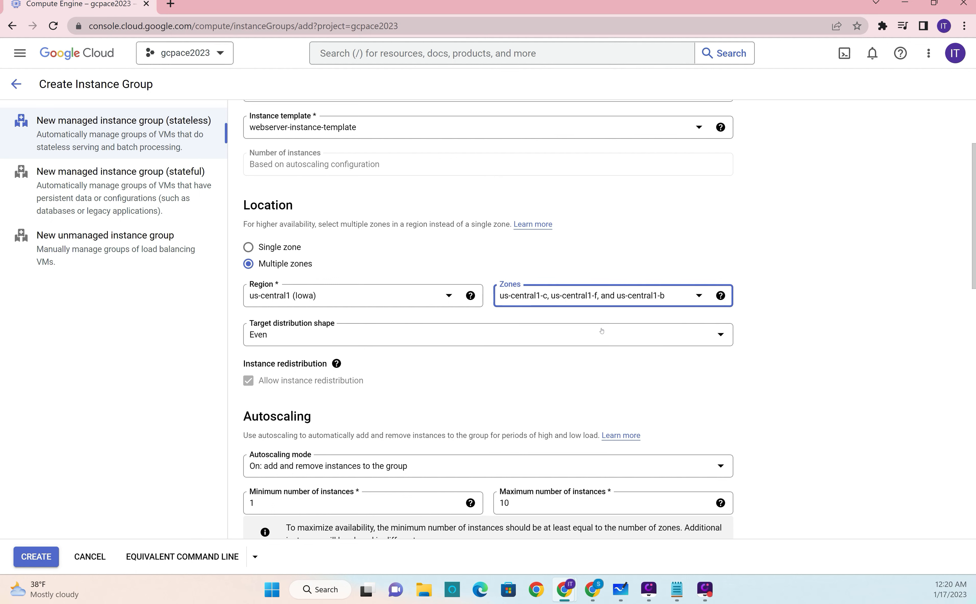
Step: View the available regions and target distribution shapes, and set the group's location back to a single zone
{"action": "left_click", "coordinate": [415, 295]}
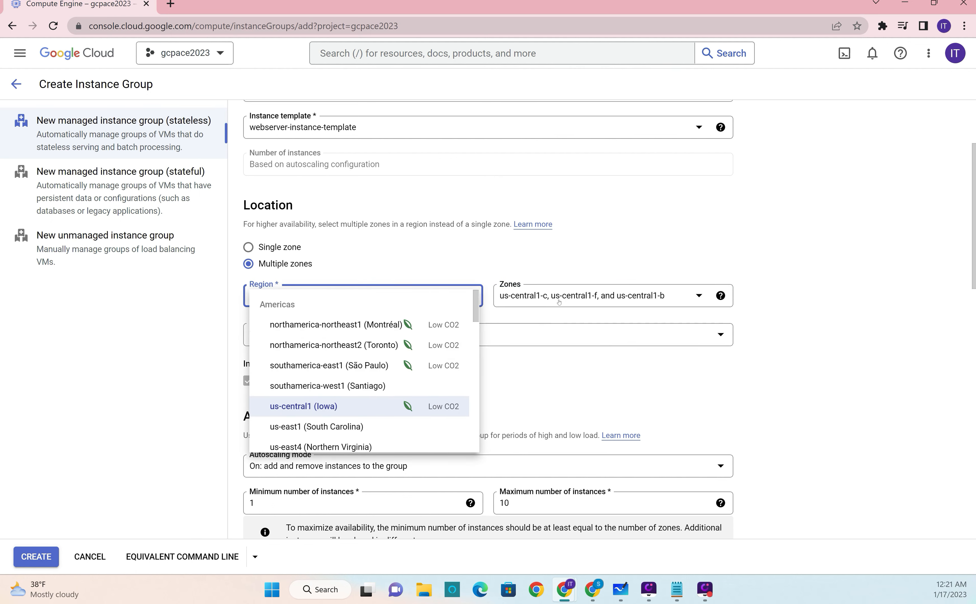
{"action": "left_click", "coordinate": [594, 280]}
{"action": "left_click", "coordinate": [430, 331]}
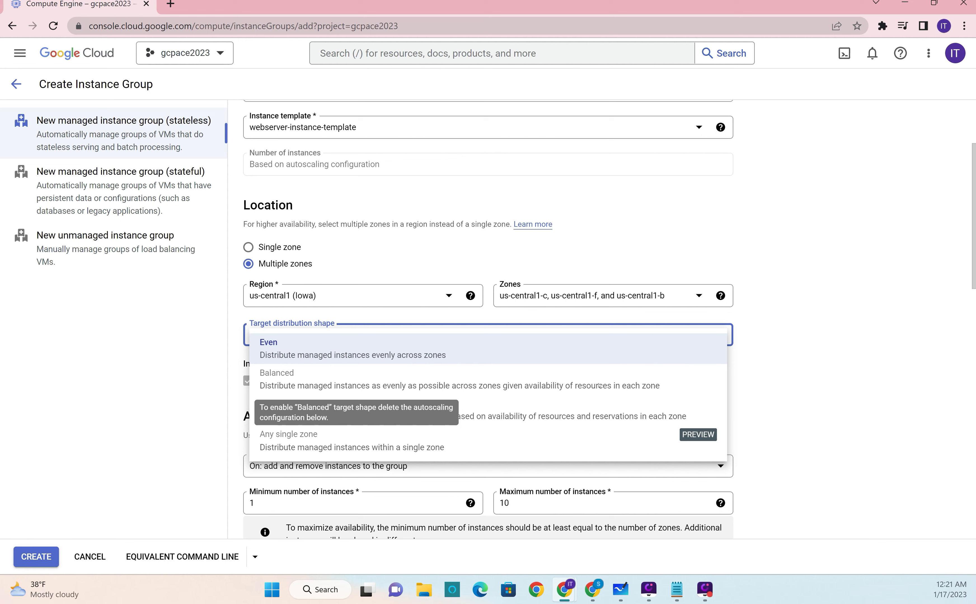
{"action": "left_click", "coordinate": [760, 376]}
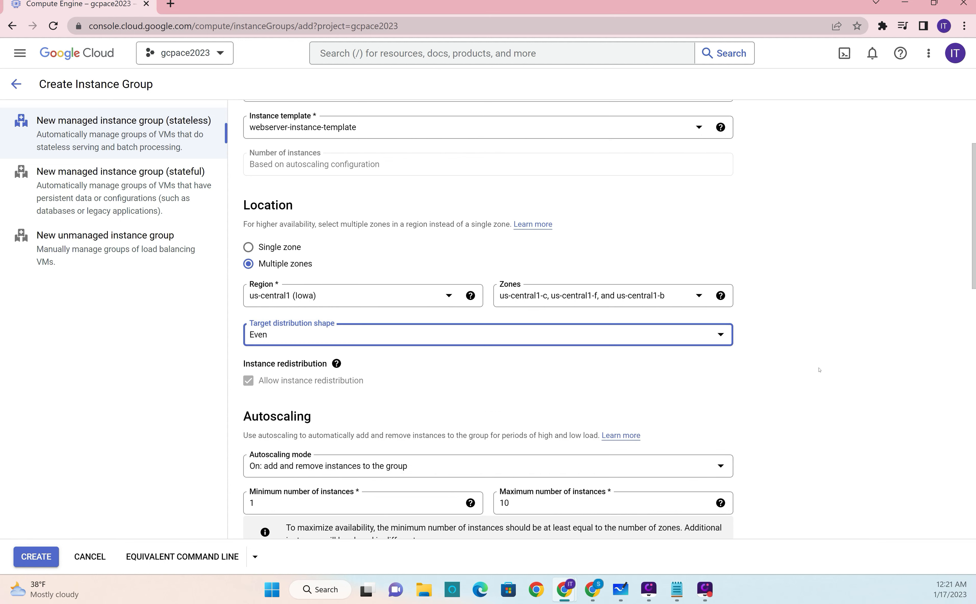
{"action": "left_click", "coordinate": [288, 250]}
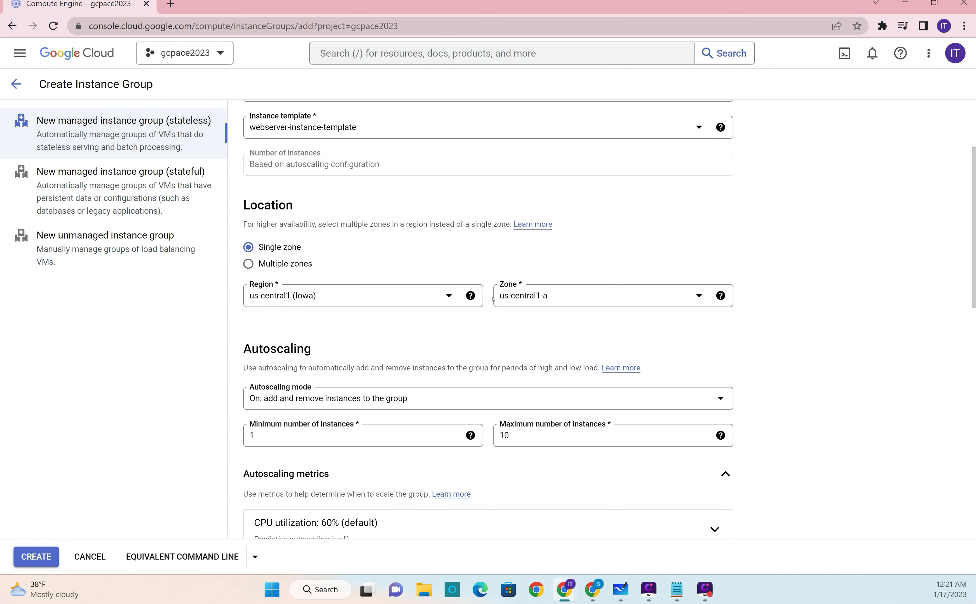
Step: Set autoscaling to add and remove instances, with a minimum of 2 and a maximum of 4 instances
{"action": "scroll", "coordinate": [684, 376], "scroll_direction": "down", "scroll_amount": 3}
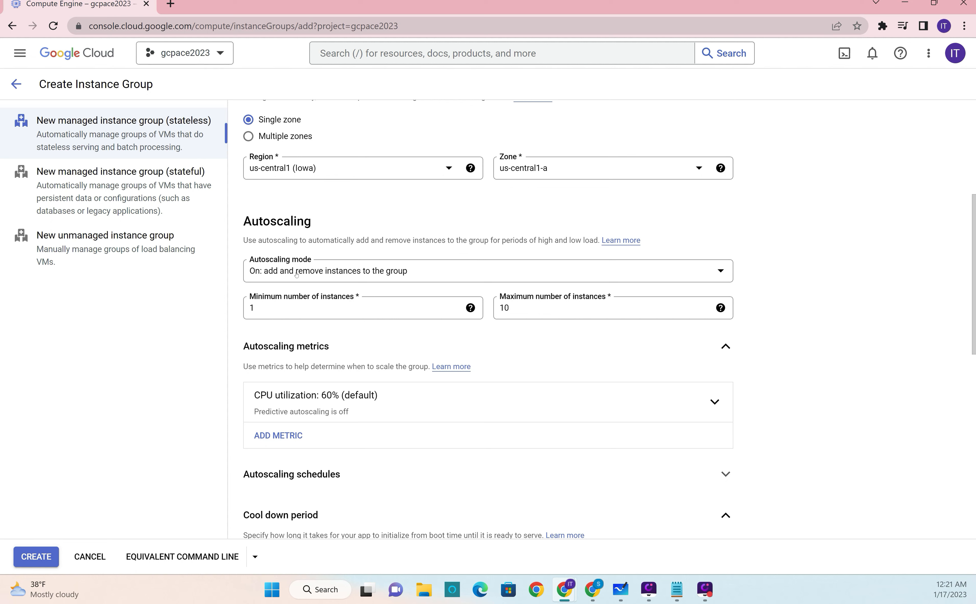
{"action": "left_click", "coordinate": [364, 275]}
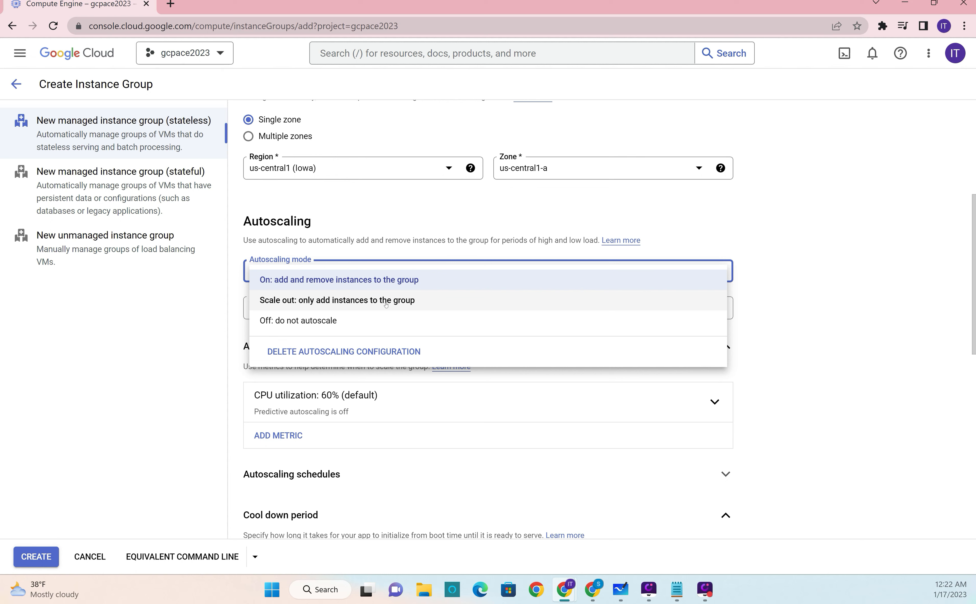
{"action": "left_click", "coordinate": [363, 279]}
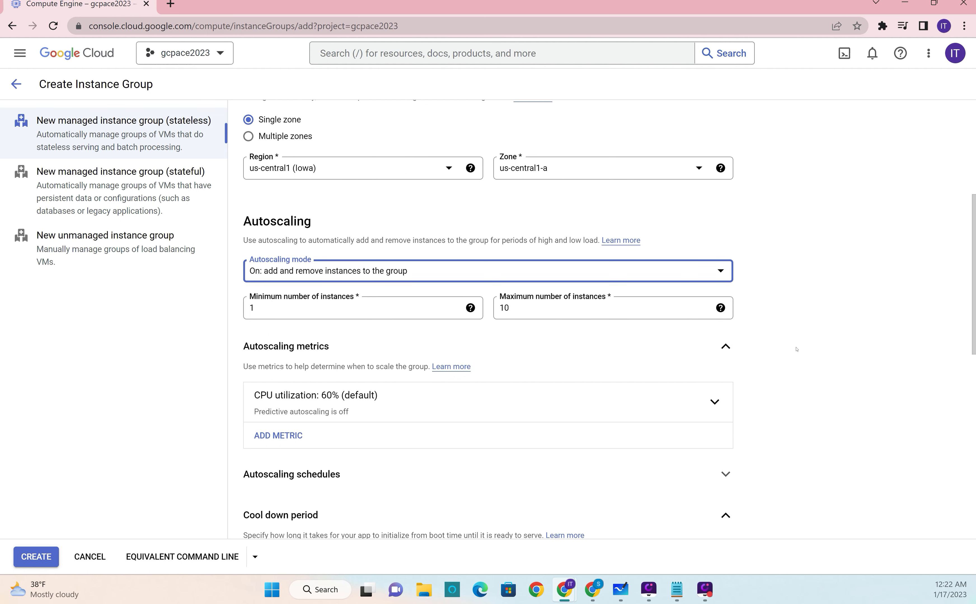
{"action": "left_click", "coordinate": [262, 309]}
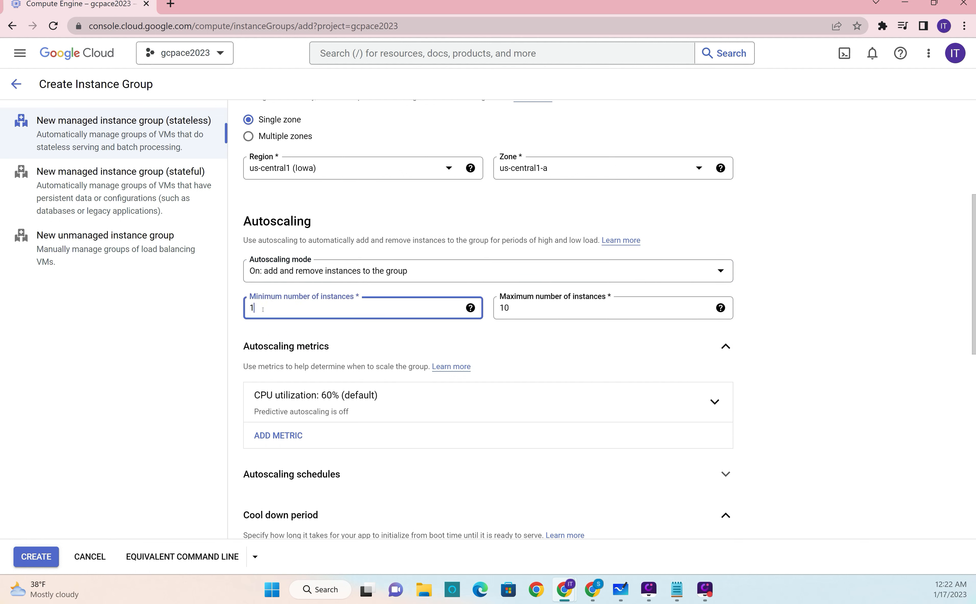
{"action": "key", "text": "BackSpace"}
{"action": "type", "text": "2"}
{"action": "double_click", "coordinate": [522, 312]}
{"action": "type", "text": "4"}
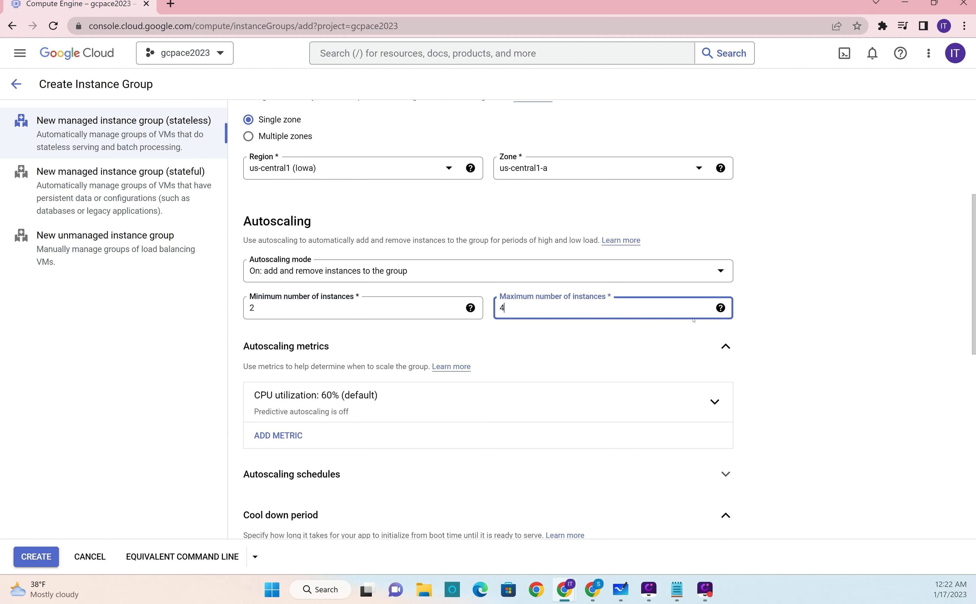
{"action": "left_click", "coordinate": [774, 337]}
Step: Set the target CPU utilization of the autoscaling metric to 75%
{"action": "scroll", "coordinate": [774, 337], "scroll_direction": "down", "scroll_amount": 3}
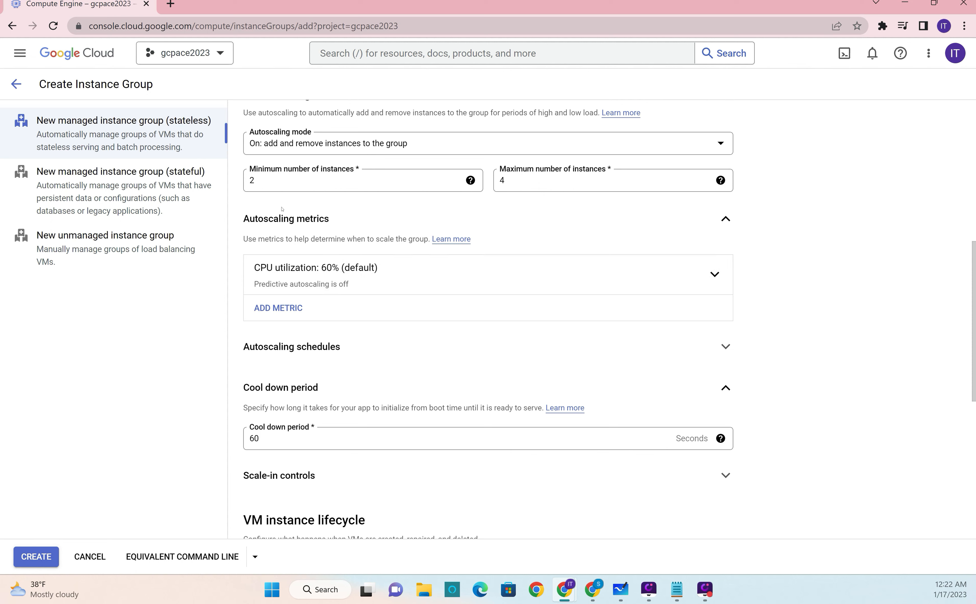
{"action": "left_click", "coordinate": [413, 276]}
{"action": "double_click", "coordinate": [272, 355]}
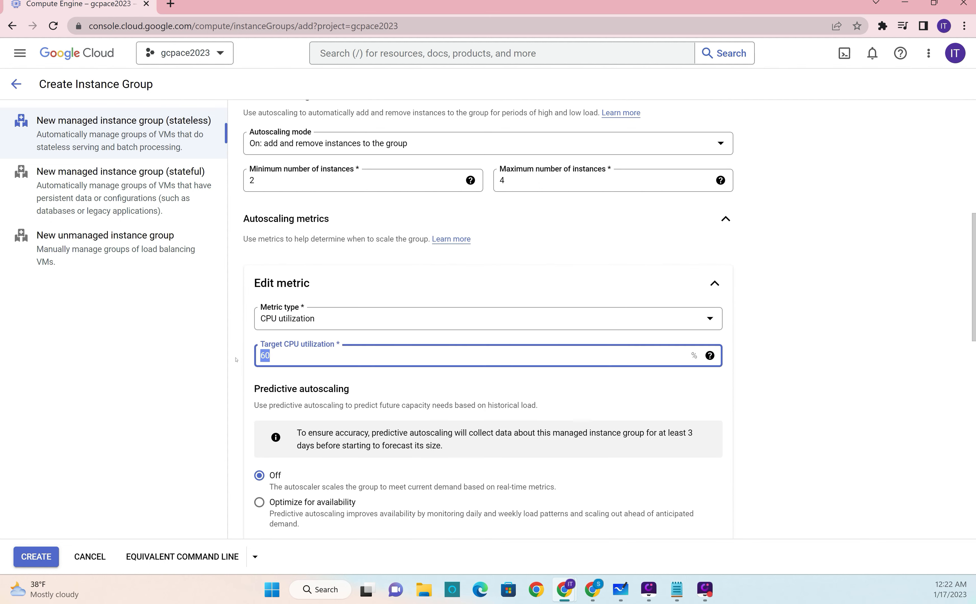
{"action": "type", "text": "75"}
{"action": "left_click", "coordinate": [235, 340]}
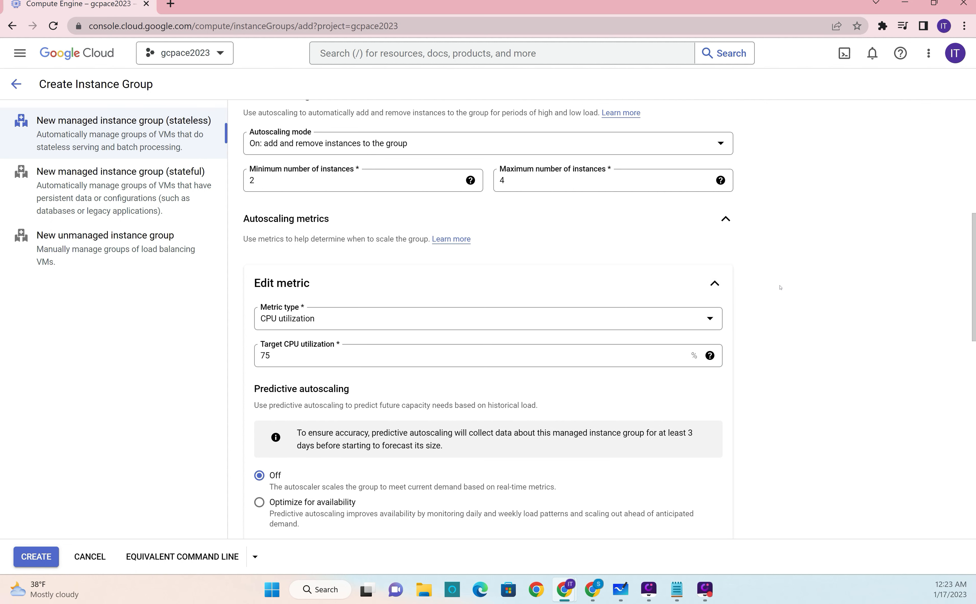
{"action": "left_click", "coordinate": [713, 284]}
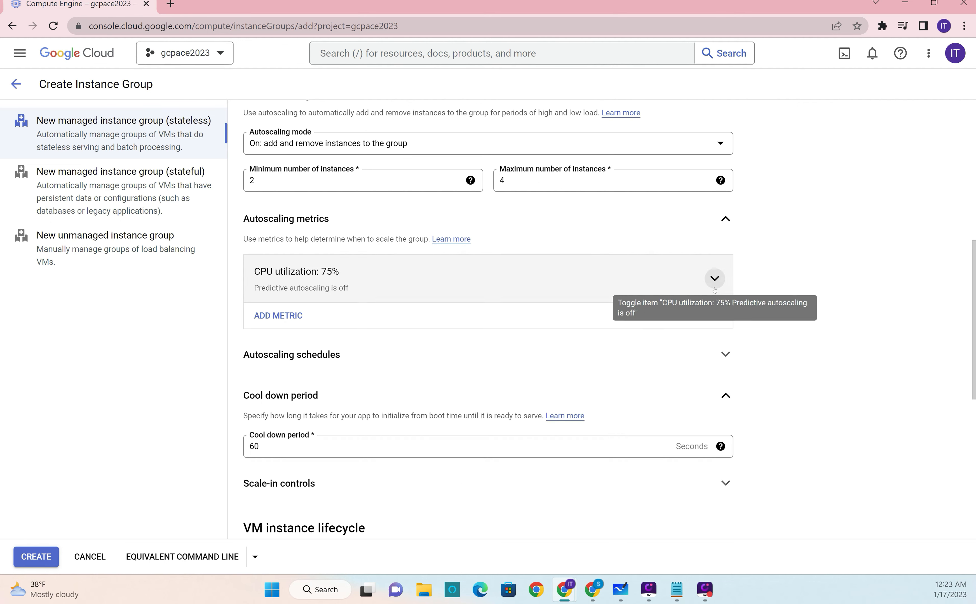
Step: Examine the cool down period setting together with the group's minimum number of instances
{"action": "scroll", "coordinate": [283, 356], "scroll_direction": "down", "scroll_amount": 1}
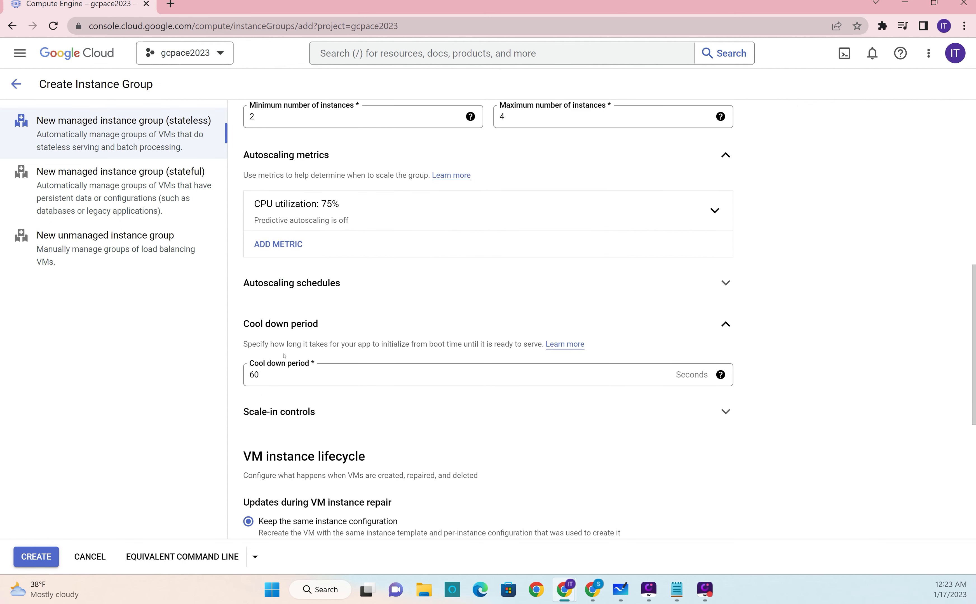
{"action": "left_click", "coordinate": [264, 378]}
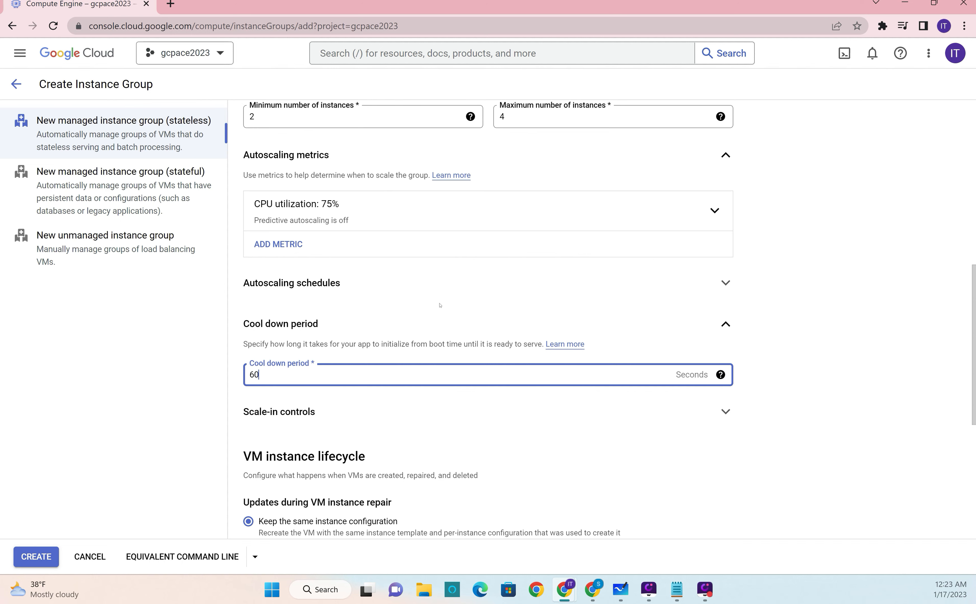
{"action": "scroll", "coordinate": [440, 305], "scroll_direction": "up", "scroll_amount": 1}
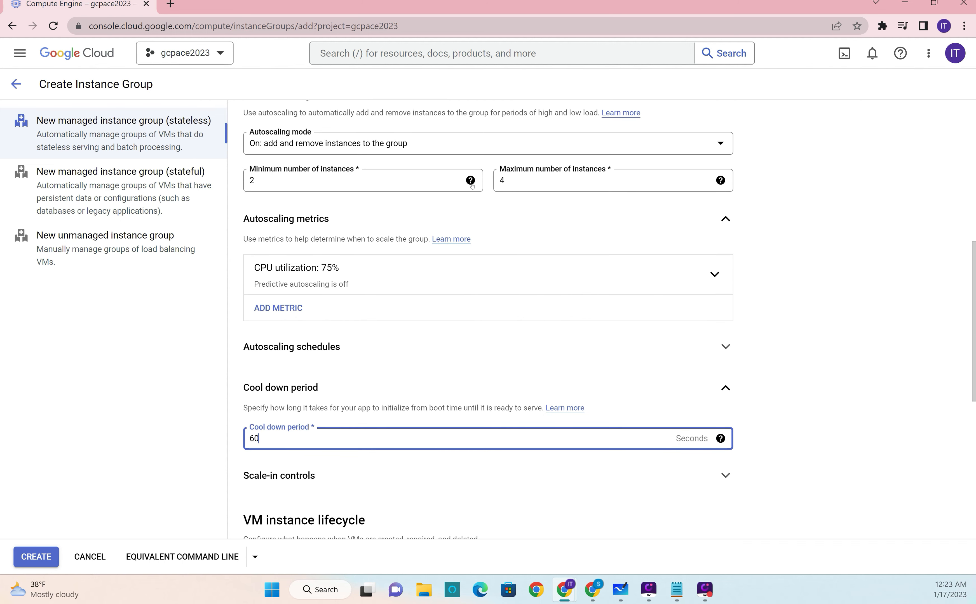
{"action": "mouse_move", "coordinate": [470, 183]}
{"action": "left_click_drag", "start_coordinate": [259, 438], "coordinate": [233, 437]}
{"action": "left_click", "coordinate": [201, 433]}
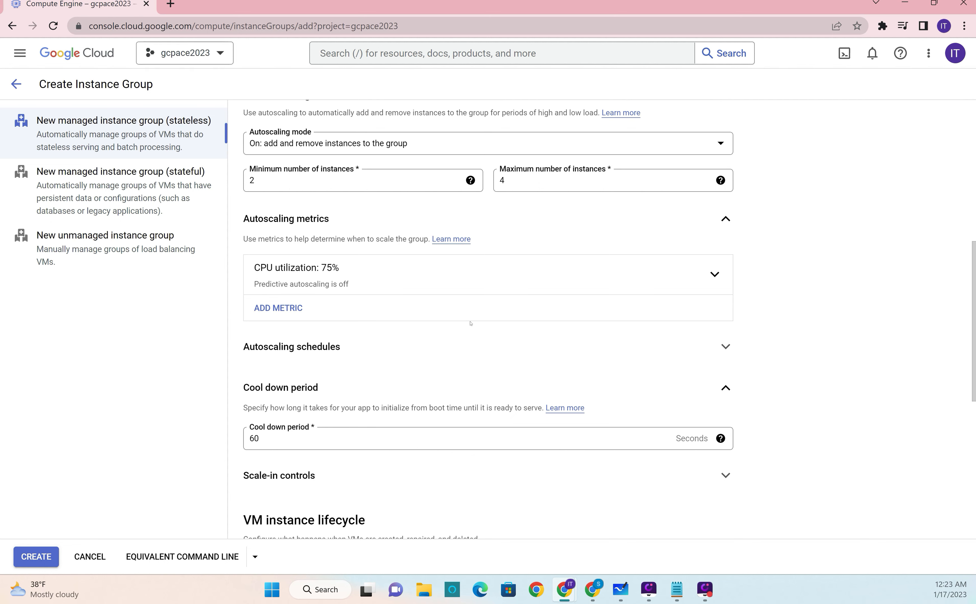
Step: Start a new health check for the group's autohealing and name it webserver-healthcheck
{"action": "scroll", "coordinate": [439, 315], "scroll_direction": "down", "scroll_amount": 6}
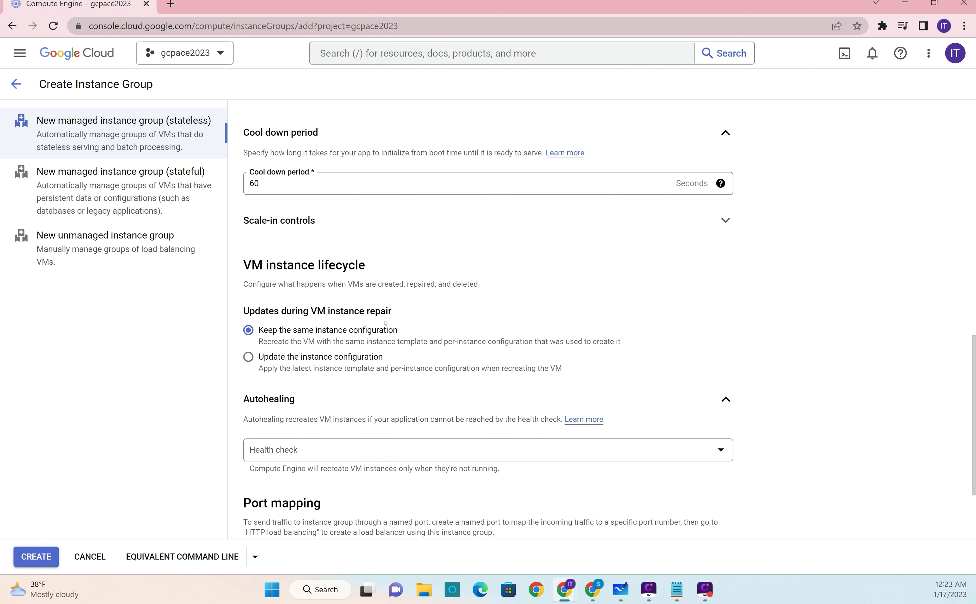
{"action": "scroll", "coordinate": [745, 326], "scroll_direction": "down", "scroll_amount": 3}
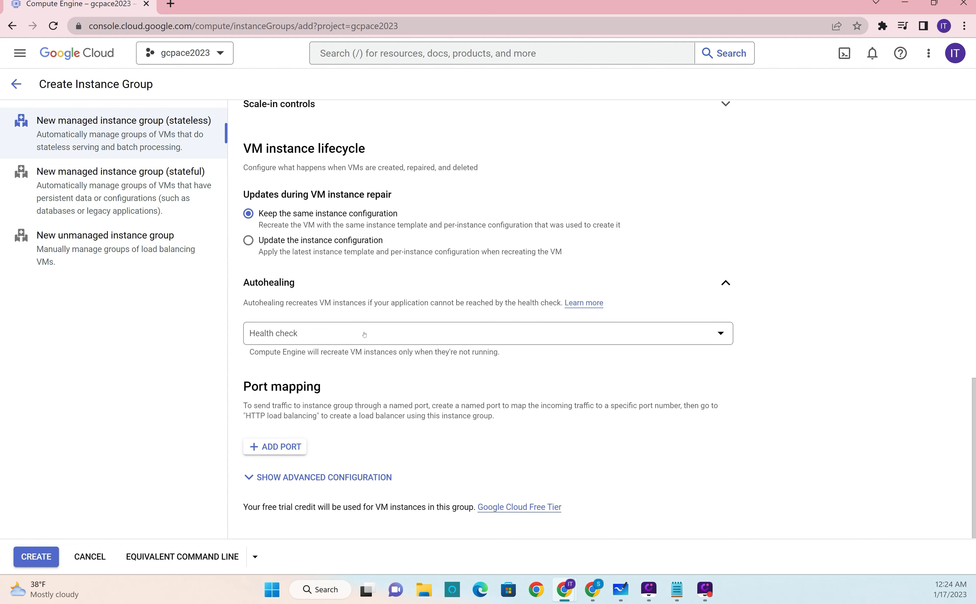
{"action": "left_click", "coordinate": [396, 330]}
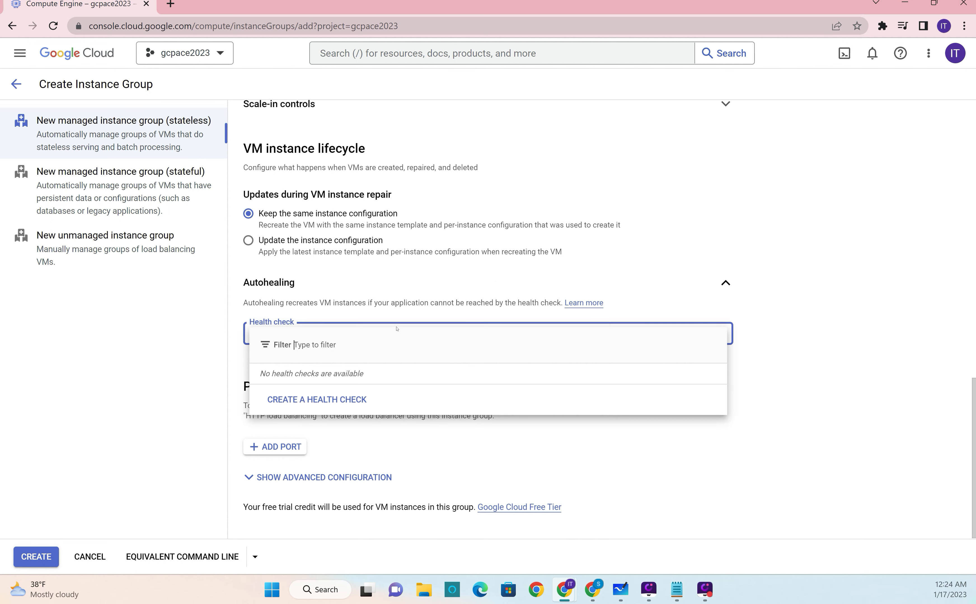
{"action": "left_click", "coordinate": [317, 401]}
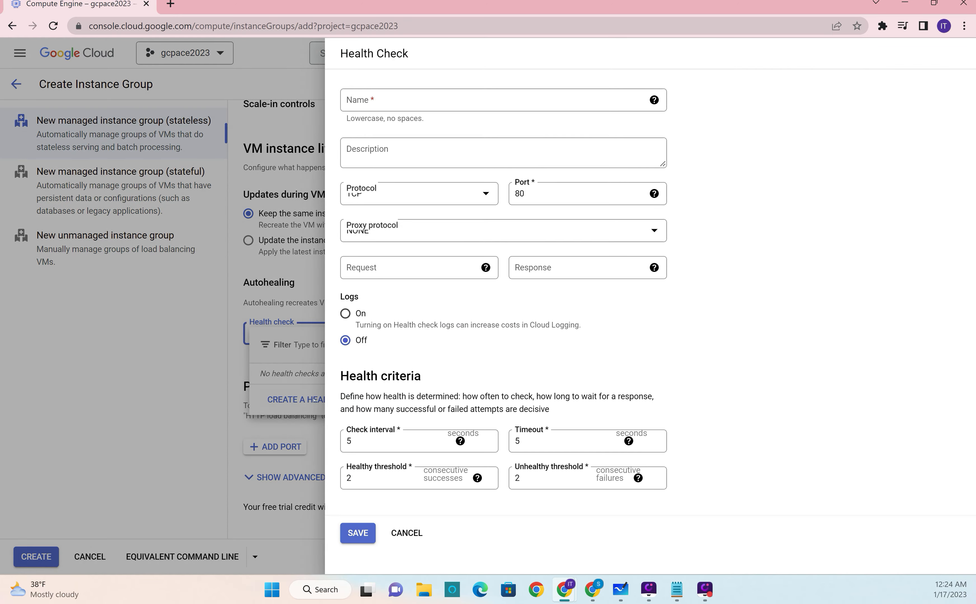
{"action": "left_click", "coordinate": [419, 101]}
{"action": "type", "text": "we"}
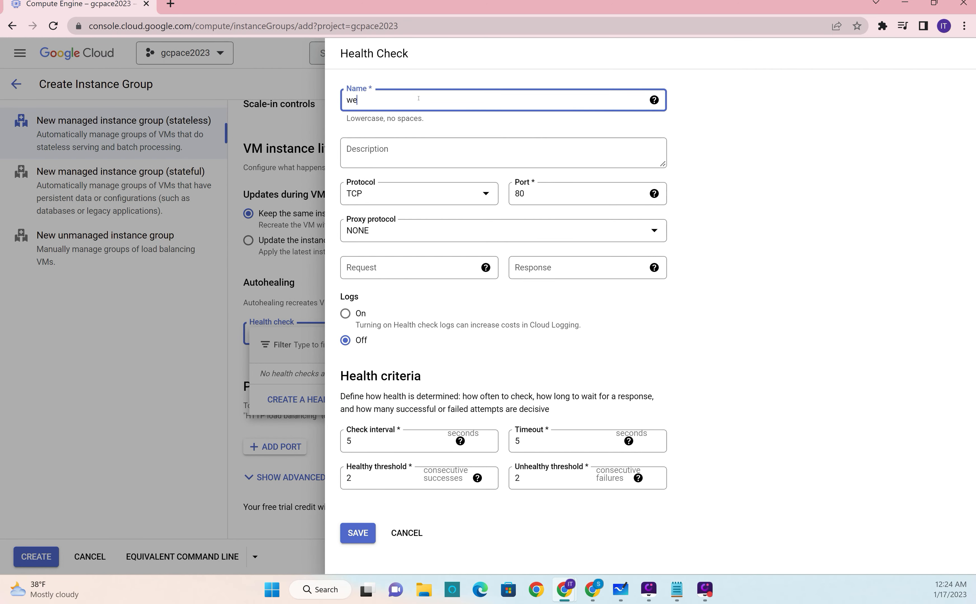
{"action": "type", "text": "bserver-healthcheck"}
Step: Rename the health check to http-healthcheck and save it
{"action": "left_click_drag", "start_coordinate": [388, 103], "coordinate": [297, 92]}
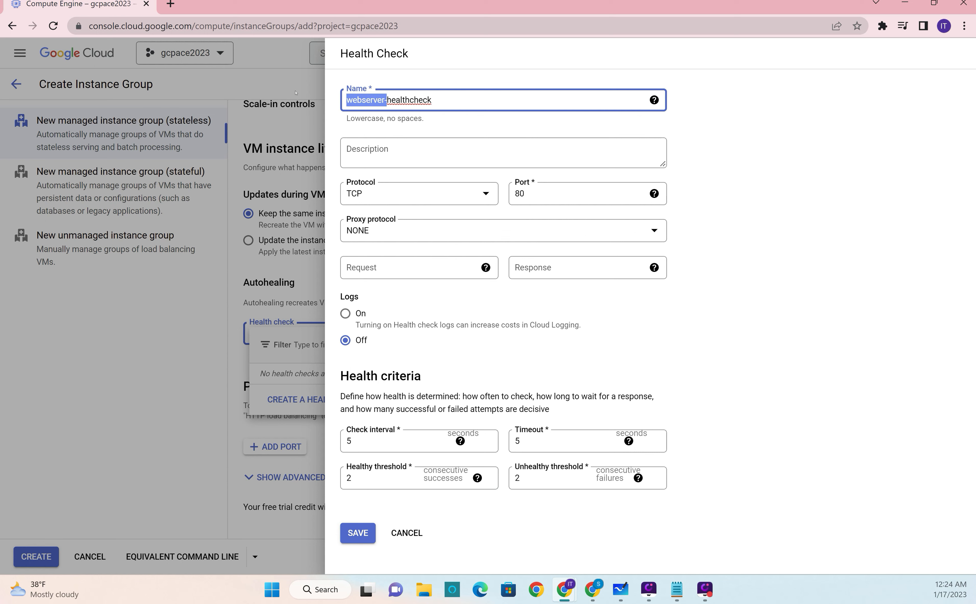
{"action": "type", "text": "htt"}
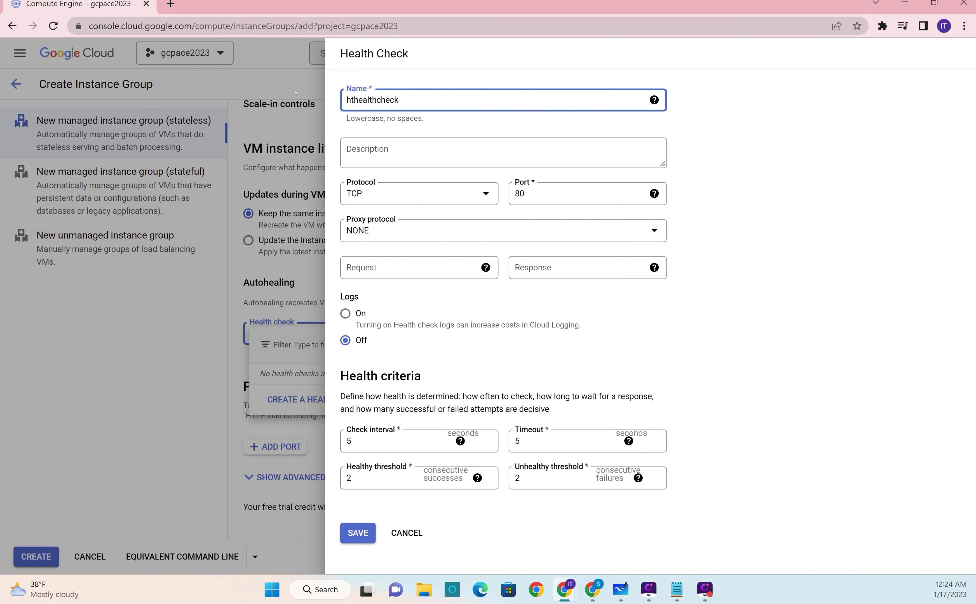
{"action": "type", "text": "p-"}
{"action": "mouse_move", "coordinate": [629, 441]}
{"action": "left_click", "coordinate": [358, 534]}
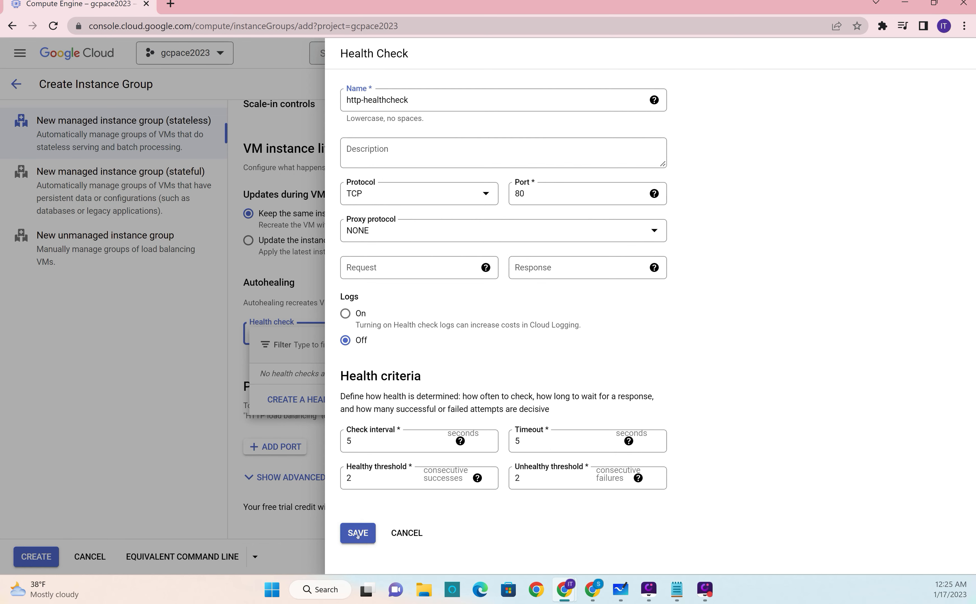
Step: Review the autohealing, initial delay and port mapping settings through to the end of the instance group form
{"action": "scroll", "coordinate": [413, 439], "scroll_direction": "down", "scroll_amount": 3}
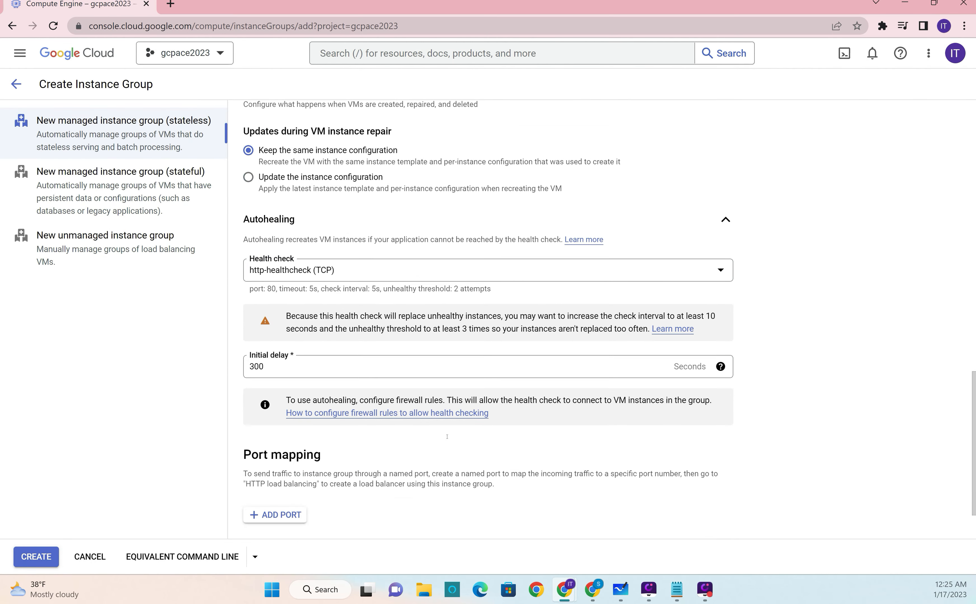
{"action": "scroll", "coordinate": [396, 474], "scroll_direction": "up", "scroll_amount": 1}
{"action": "scroll", "coordinate": [396, 474], "scroll_direction": "down", "scroll_amount": 1}
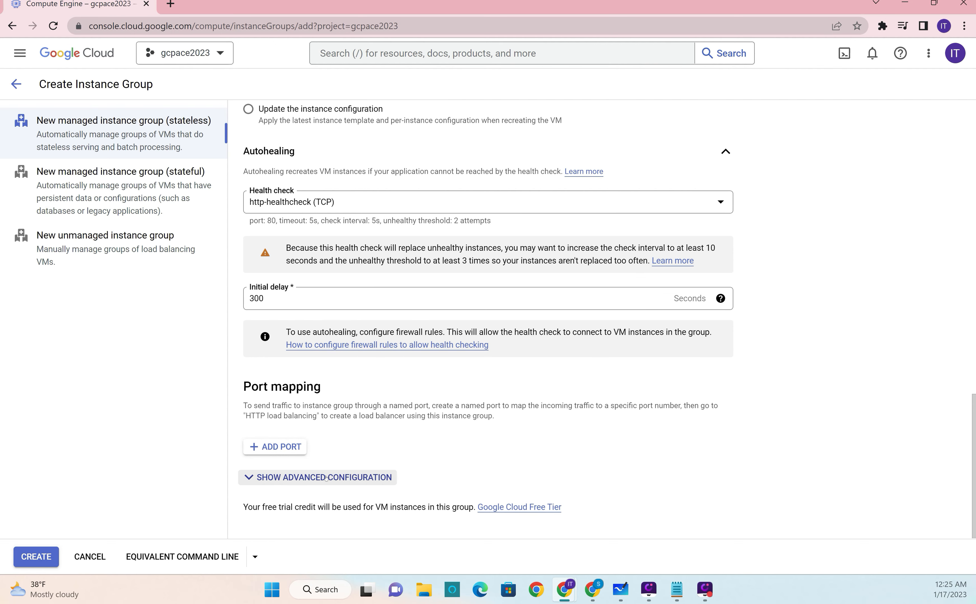
Step: Expand the advanced configuration of the instance group form and look back over its autohealing, autoscaling and location settings
{"action": "left_click", "coordinate": [352, 477]}
{"action": "scroll", "coordinate": [583, 457], "scroll_direction": "down", "scroll_amount": 3}
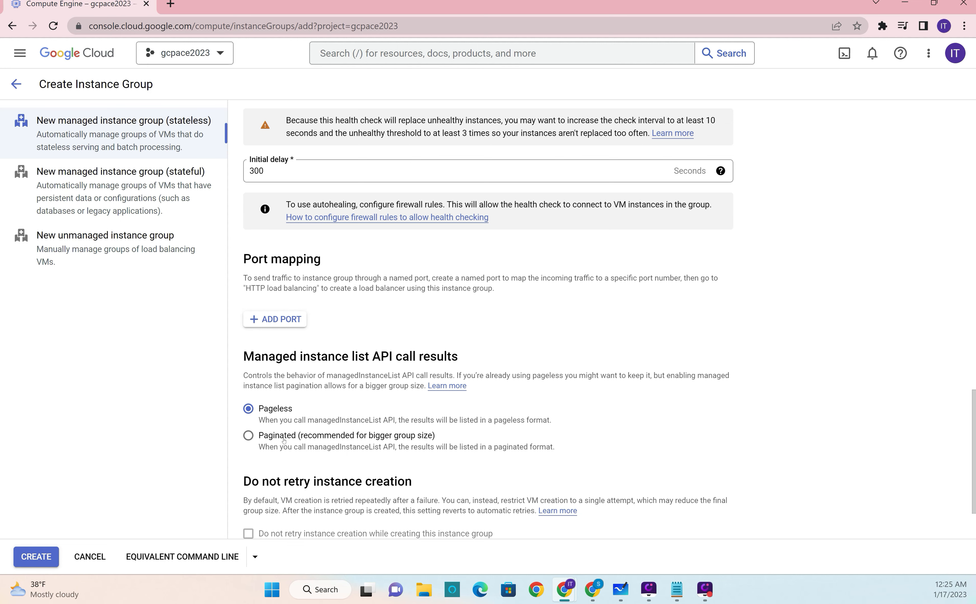
{"action": "scroll", "coordinate": [648, 448], "scroll_direction": "up", "scroll_amount": 10}
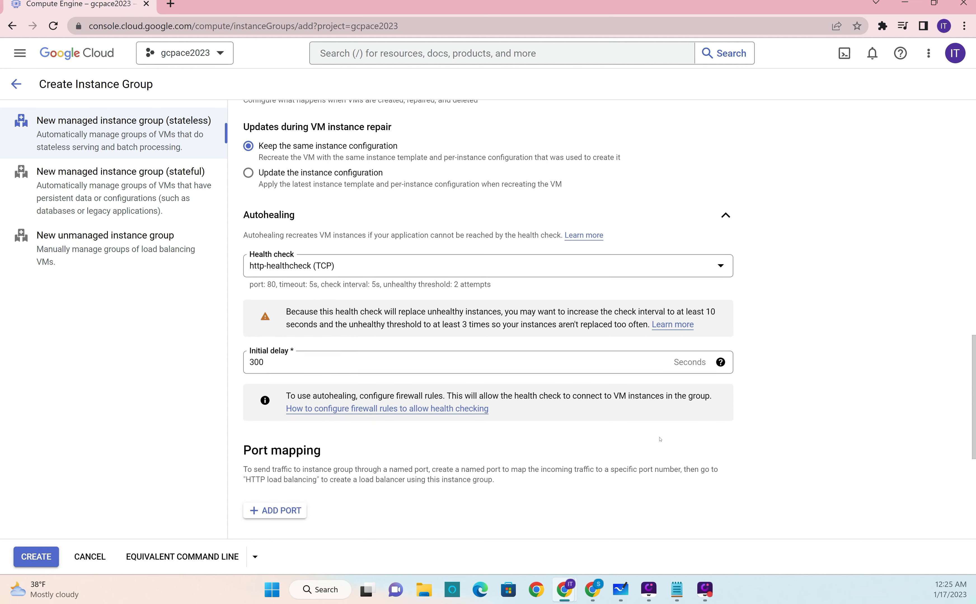
{"action": "scroll", "coordinate": [665, 434], "scroll_direction": "up", "scroll_amount": 7}
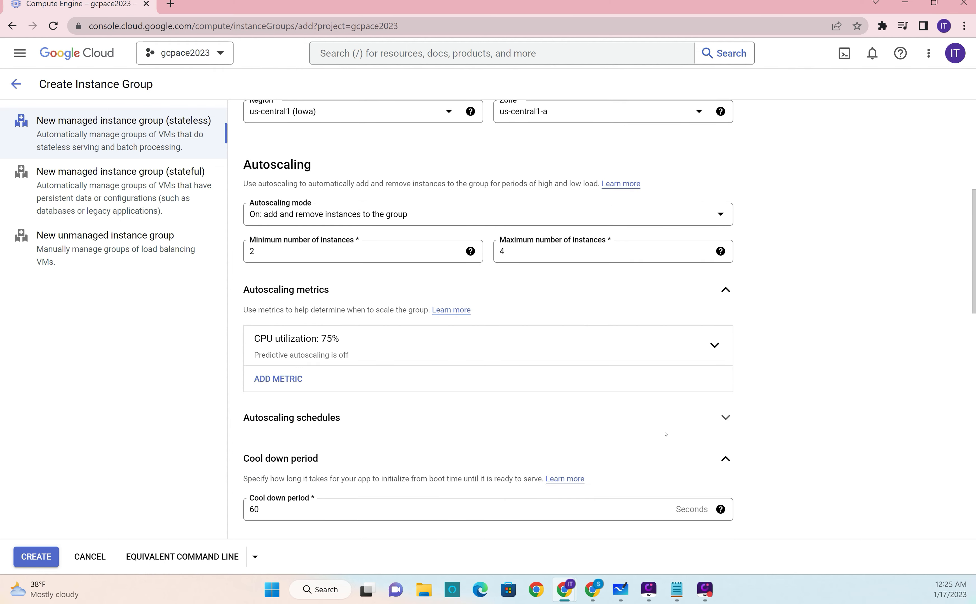
{"action": "scroll", "coordinate": [570, 353], "scroll_direction": "up", "scroll_amount": 1}
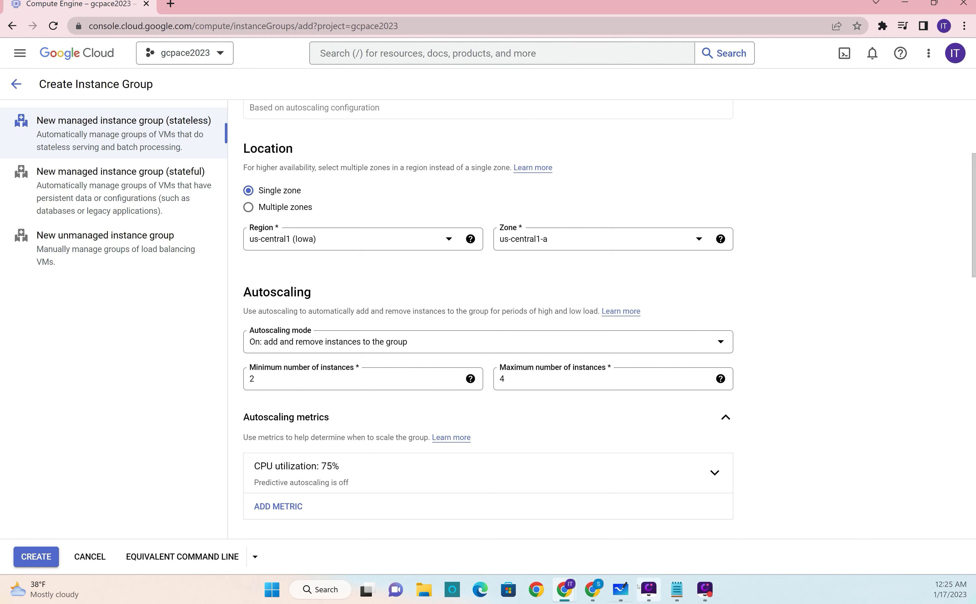
Step: Switch to Microsoft Whiteboard and handwrite "Zonal I.G. = 1000 VMs" with the rainbow pen in the empty area below the target CPU note
{"action": "left_click", "coordinate": [620, 589]}
{"action": "left_click_drag", "start_coordinate": [577, 486], "coordinate": [747, 325]}
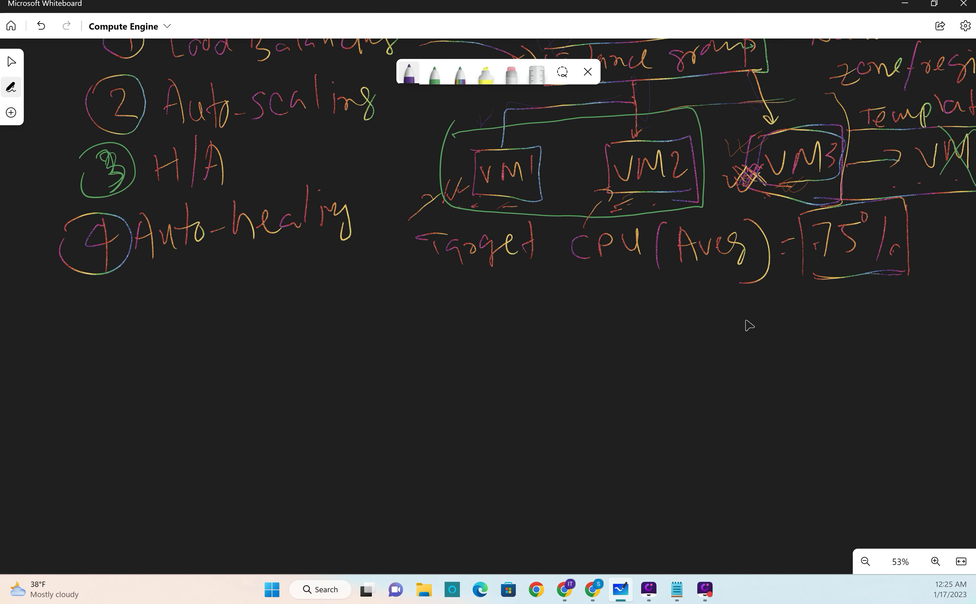
{"action": "left_click", "coordinate": [460, 74]}
{"action": "mouse_move", "coordinate": [312, 329]}
{"action": "left_mouse_down"}
{"action": "mouse_move", "coordinate": [337, 357]}
{"action": "mouse_move", "coordinate": [333, 333]}
{"action": "mouse_move", "coordinate": [345, 367]}
{"action": "mouse_move", "coordinate": [344, 351]}
{"action": "left_mouse_up"}
{"action": "left_click_drag", "start_coordinate": [360, 346], "coordinate": [388, 361]}
{"action": "left_click_drag", "start_coordinate": [407, 346], "coordinate": [421, 371]}
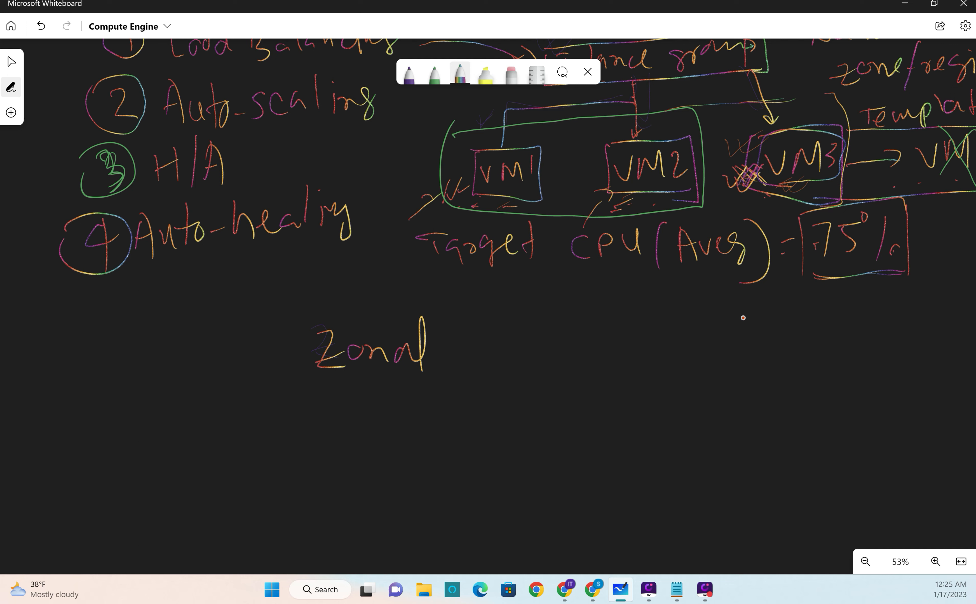
{"action": "mouse_move", "coordinate": [469, 326]}
{"action": "left_mouse_down"}
{"action": "mouse_move", "coordinate": [468, 347]}
{"action": "mouse_move", "coordinate": [470, 324]}
{"action": "left_mouse_up"}
{"action": "mouse_move", "coordinate": [461, 348]}
{"action": "left_mouse_down"}
{"action": "mouse_move", "coordinate": [497, 337]}
{"action": "mouse_move", "coordinate": [511, 349]}
{"action": "mouse_move", "coordinate": [560, 328]}
{"action": "mouse_move", "coordinate": [558, 340]}
{"action": "mouse_move", "coordinate": [601, 347]}
{"action": "left_mouse_up"}
{"action": "left_click", "coordinate": [480, 336]}
{"action": "left_click", "coordinate": [526, 331]}
{"action": "mouse_move", "coordinate": [632, 319]}
{"action": "left_mouse_down"}
{"action": "mouse_move", "coordinate": [738, 317]}
{"action": "mouse_move", "coordinate": [754, 333]}
{"action": "left_mouse_up"}
{"action": "left_click_drag", "start_coordinate": [753, 320], "coordinate": [776, 325]}
{"action": "left_click_drag", "start_coordinate": [795, 310], "coordinate": [790, 322]}
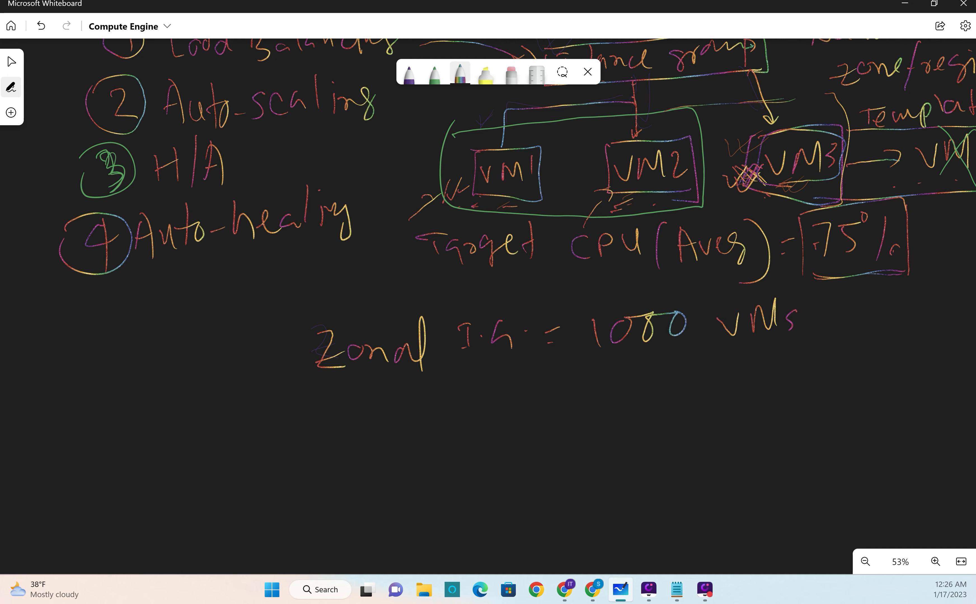
Step: Handwrite "Regional I.G = 2000 VMs" directly below the zonal instance group line
{"action": "mouse_move", "coordinate": [328, 400]}
{"action": "left_mouse_down"}
{"action": "mouse_move", "coordinate": [326, 416]}
{"action": "mouse_move", "coordinate": [367, 414]}
{"action": "mouse_move", "coordinate": [403, 429]}
{"action": "mouse_move", "coordinate": [420, 395]}
{"action": "mouse_move", "coordinate": [472, 400]}
{"action": "left_mouse_up"}
{"action": "left_click_drag", "start_coordinate": [506, 372], "coordinate": [508, 398]}
{"action": "mouse_move", "coordinate": [520, 383]}
{"action": "left_mouse_down"}
{"action": "mouse_move", "coordinate": [561, 392]}
{"action": "mouse_move", "coordinate": [590, 375]}
{"action": "left_mouse_up"}
{"action": "left_click_drag", "start_coordinate": [579, 388], "coordinate": [628, 387]}
{"action": "mouse_move", "coordinate": [643, 367]}
{"action": "left_mouse_down"}
{"action": "mouse_move", "coordinate": [693, 357]}
{"action": "mouse_move", "coordinate": [690, 379]}
{"action": "mouse_move", "coordinate": [731, 379]}
{"action": "mouse_move", "coordinate": [739, 354]}
{"action": "left_mouse_up"}
{"action": "left_click_drag", "start_coordinate": [752, 378], "coordinate": [780, 342]}
{"action": "left_click_drag", "start_coordinate": [805, 350], "coordinate": [800, 384]}
Step: Add small check marks before the 1000 and 2000 VM limits and underline both values
{"action": "mouse_move", "coordinate": [566, 336]}
{"action": "left_mouse_down"}
{"action": "mouse_move", "coordinate": [570, 349]}
{"action": "mouse_move", "coordinate": [590, 326]}
{"action": "left_mouse_up"}
{"action": "left_click_drag", "start_coordinate": [583, 388], "coordinate": [597, 383]}
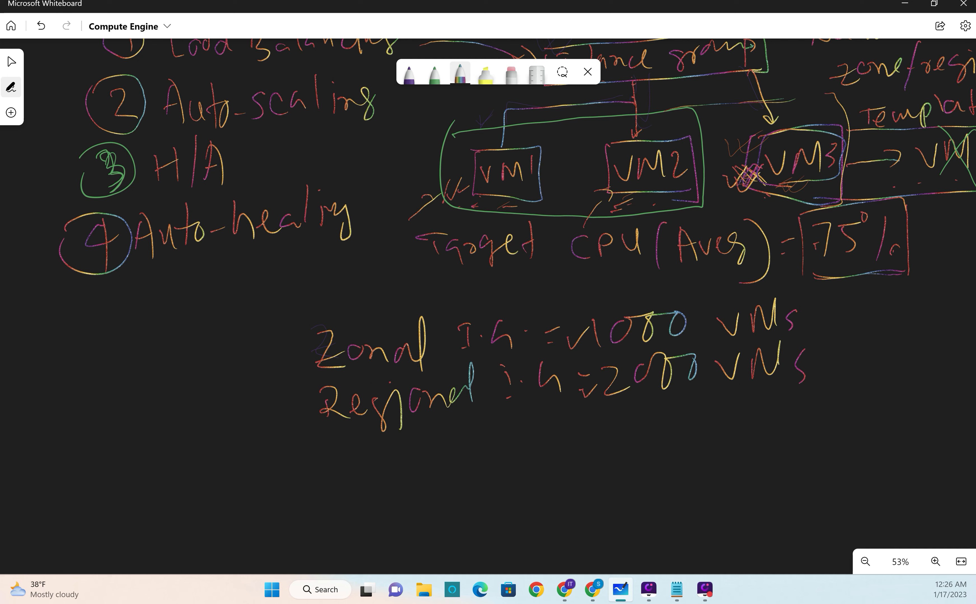
{"action": "mouse_move", "coordinate": [591, 418]}
{"action": "left_mouse_down"}
{"action": "mouse_move", "coordinate": [665, 400]}
{"action": "mouse_move", "coordinate": [823, 385]}
{"action": "left_mouse_up"}
{"action": "left_click_drag", "start_coordinate": [600, 356], "coordinate": [794, 341]}
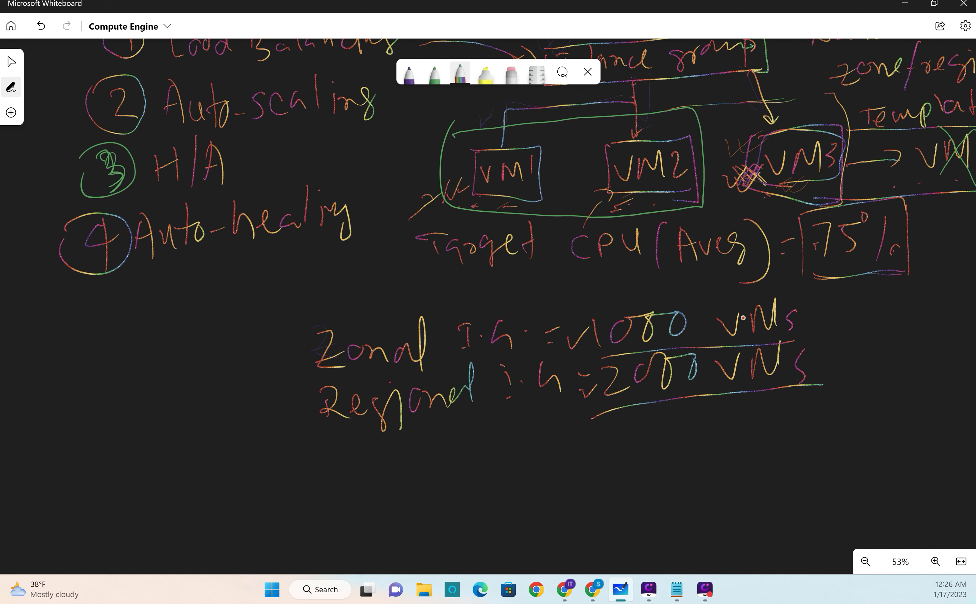
Step: Handwrite "> 2000" below the regional line, undoing a stray stroke beside the greater-than sign
{"action": "mouse_move", "coordinate": [439, 435]}
{"action": "left_mouse_down"}
{"action": "mouse_move", "coordinate": [464, 442]}
{"action": "mouse_move", "coordinate": [464, 475]}
{"action": "left_mouse_up"}
{"action": "left_click_drag", "start_coordinate": [450, 459], "coordinate": [459, 458]}
{"action": "key", "text": "ctrl+z"}
{"action": "mouse_move", "coordinate": [497, 435]}
{"action": "left_mouse_down"}
{"action": "mouse_move", "coordinate": [509, 431]}
{"action": "mouse_move", "coordinate": [517, 460]}
{"action": "left_mouse_up"}
{"action": "mouse_move", "coordinate": [539, 439]}
{"action": "left_mouse_down"}
{"action": "mouse_move", "coordinate": [529, 453]}
{"action": "mouse_move", "coordinate": [602, 444]}
{"action": "left_mouse_up"}
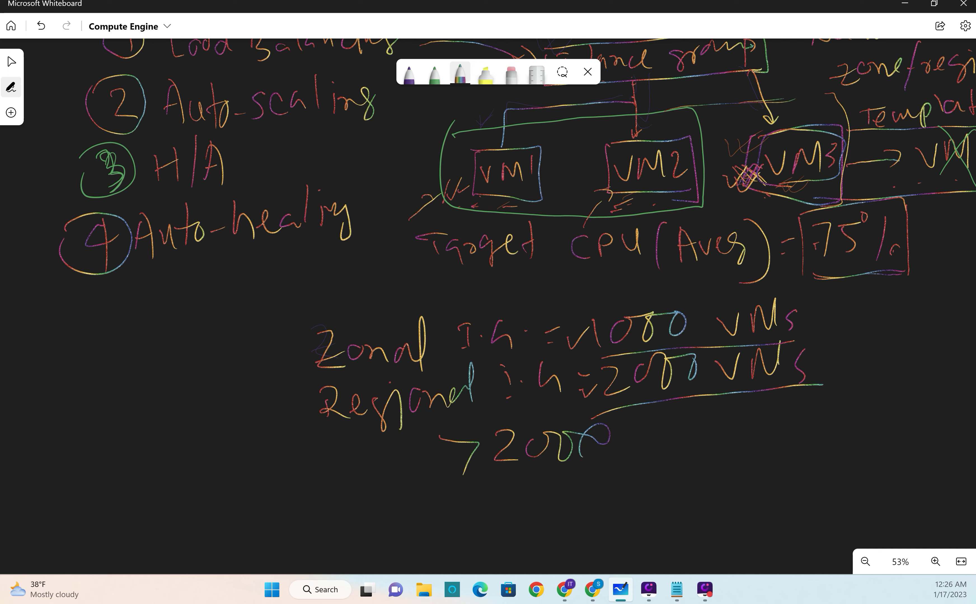
Step: Return to the Google Cloud instance group form, set managed instance list API call results to Paginated, and check the initial delay help
{"action": "key", "text": "alt+Tab"}
{"action": "scroll", "coordinate": [652, 428], "scroll_direction": "down", "scroll_amount": 15}
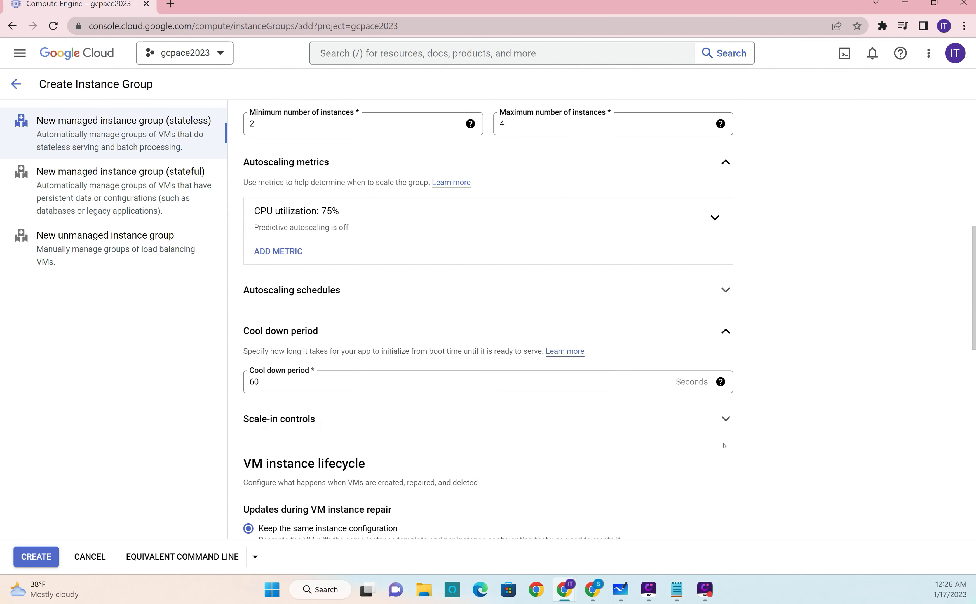
{"action": "scroll", "coordinate": [719, 445], "scroll_direction": "down", "scroll_amount": 1}
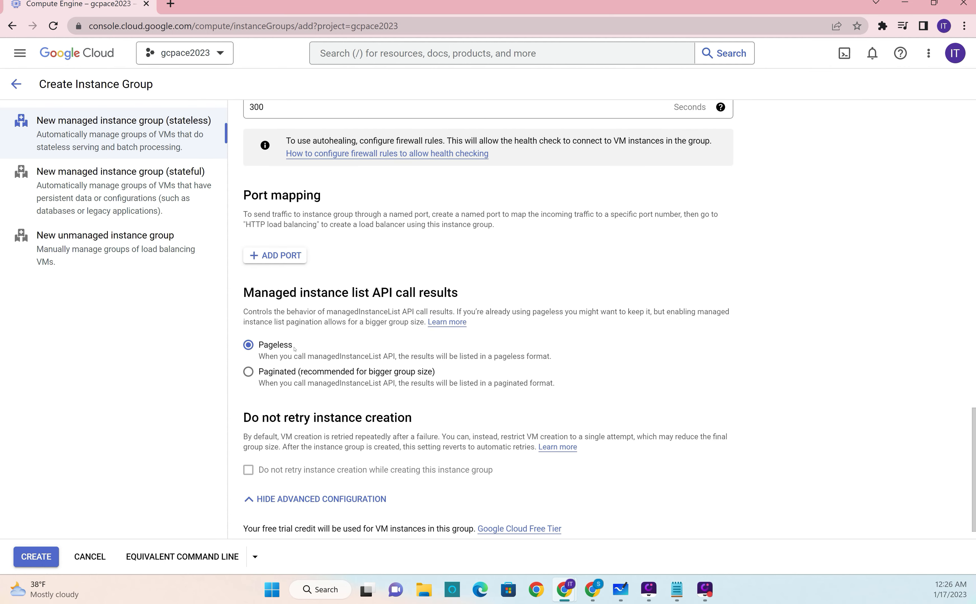
{"action": "left_click", "coordinate": [248, 371]}
{"action": "scroll", "coordinate": [567, 390], "scroll_direction": "up", "scroll_amount": 5}
{"action": "left_click", "coordinate": [720, 362]}
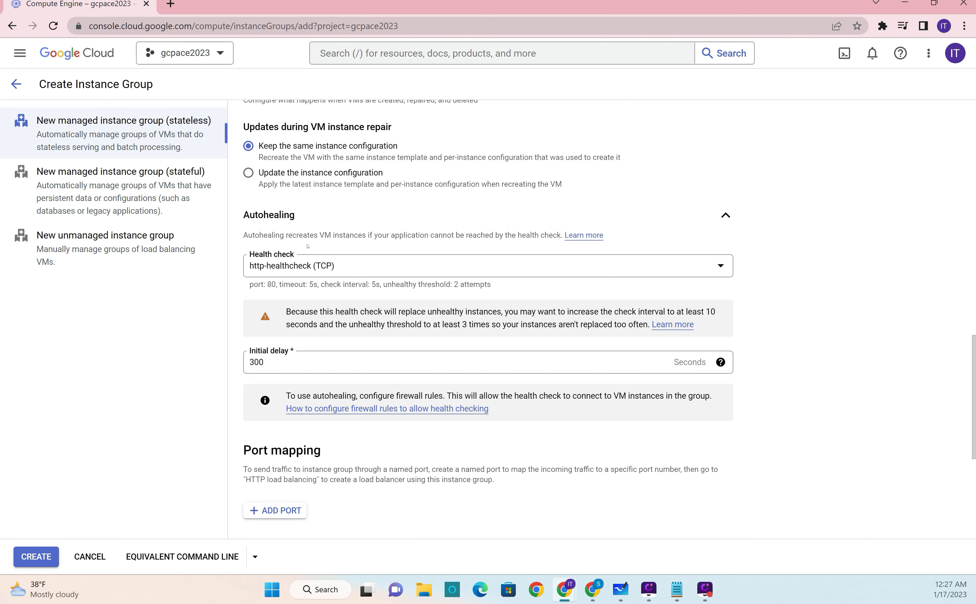
Step: Create the instance group and check its status in the instance groups list
{"action": "scroll", "coordinate": [753, 391], "scroll_direction": "down", "scroll_amount": 5}
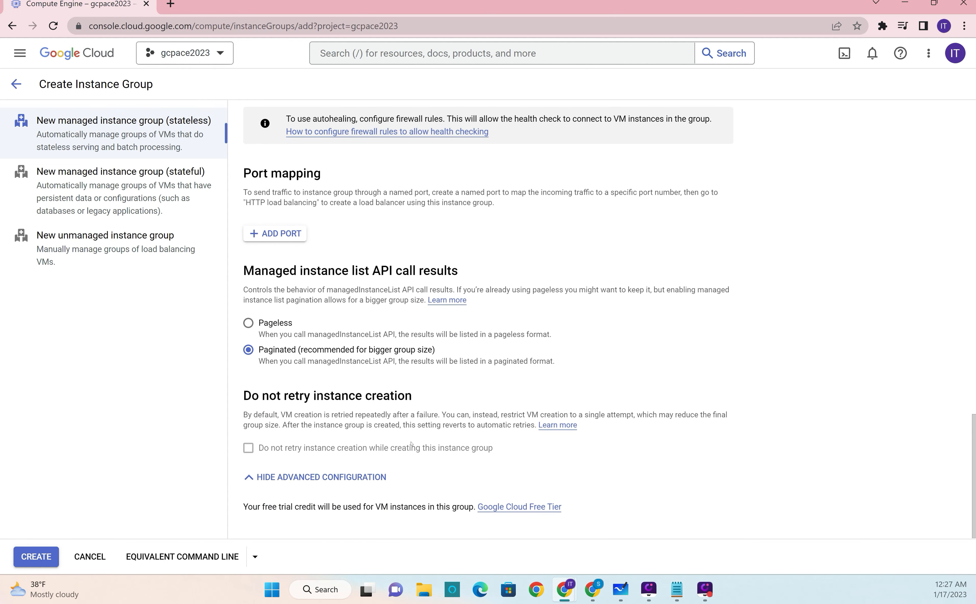
{"action": "left_click", "coordinate": [36, 557]}
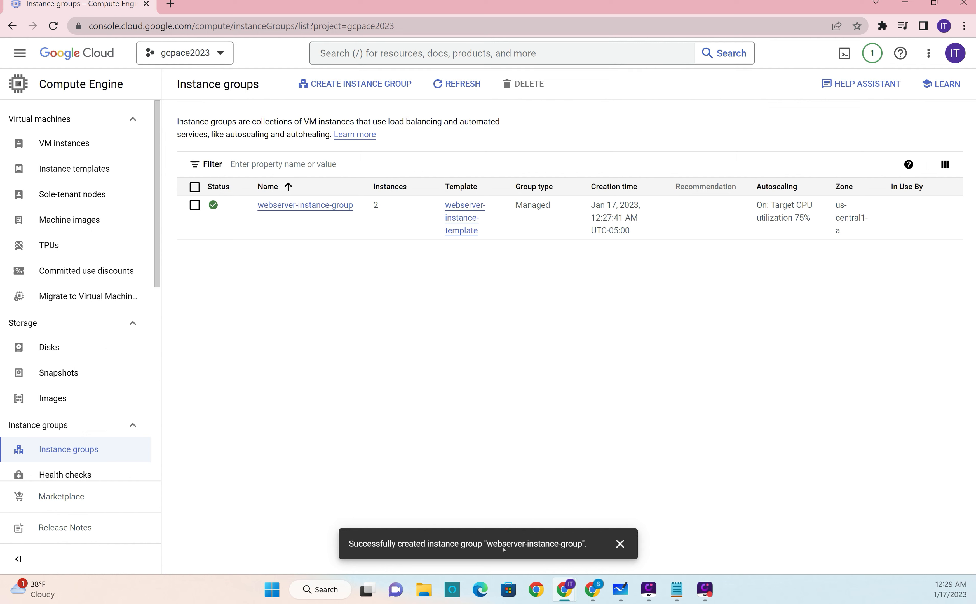
{"action": "left_click", "coordinate": [619, 543]}
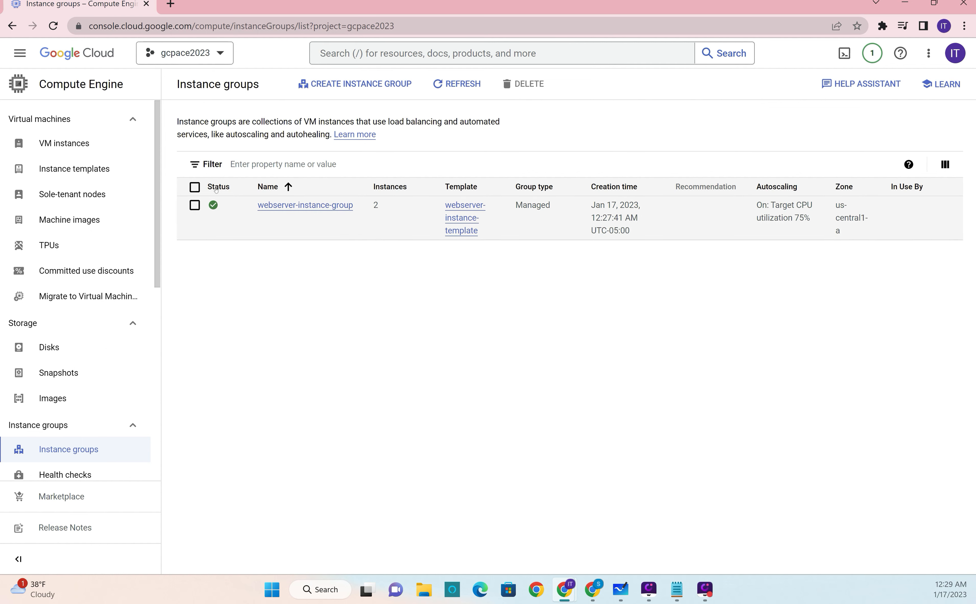
{"action": "mouse_move", "coordinate": [213, 207]}
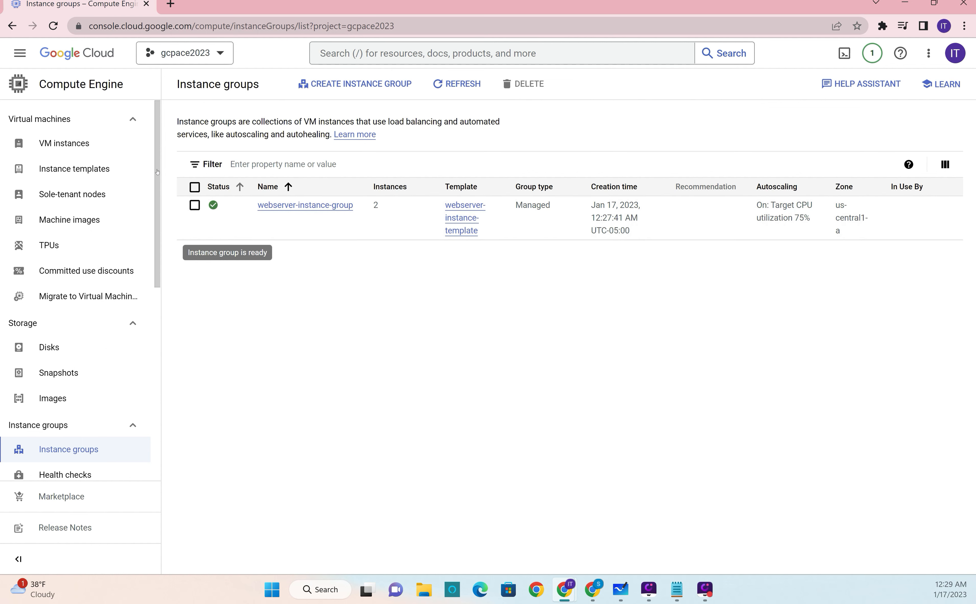
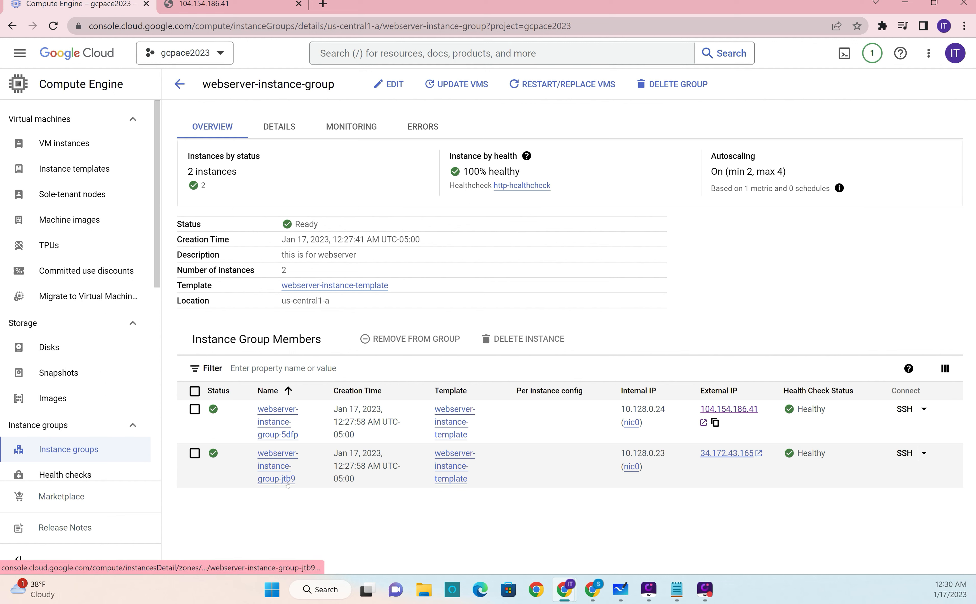
Step: Open the second instance's external IP page, compare its greeting with the first instance's page, and return to the Google Cloud console
{"action": "left_click", "coordinate": [727, 453]}
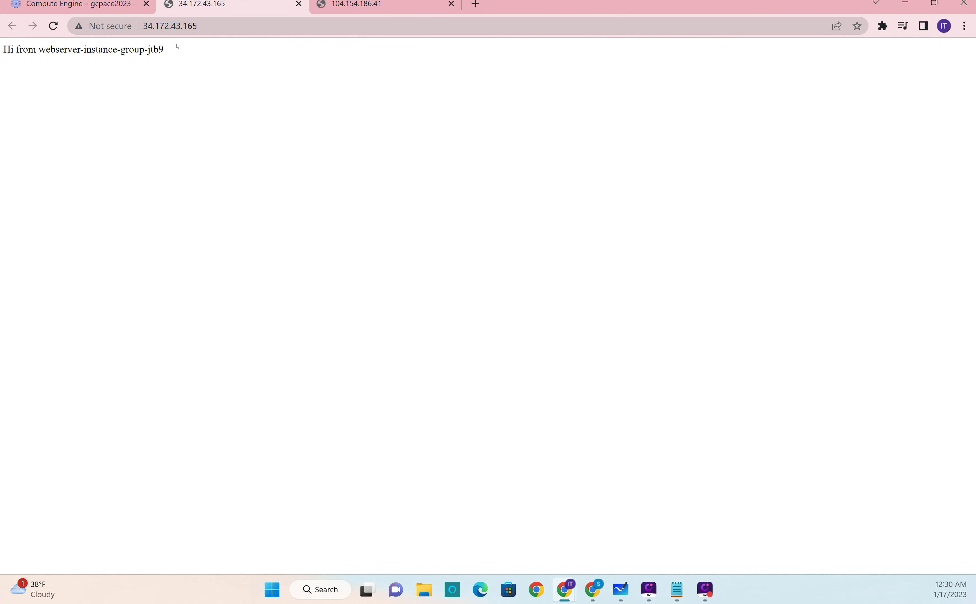
{"action": "left_click", "coordinate": [56, 23]}
{"action": "left_click", "coordinate": [351, 5]}
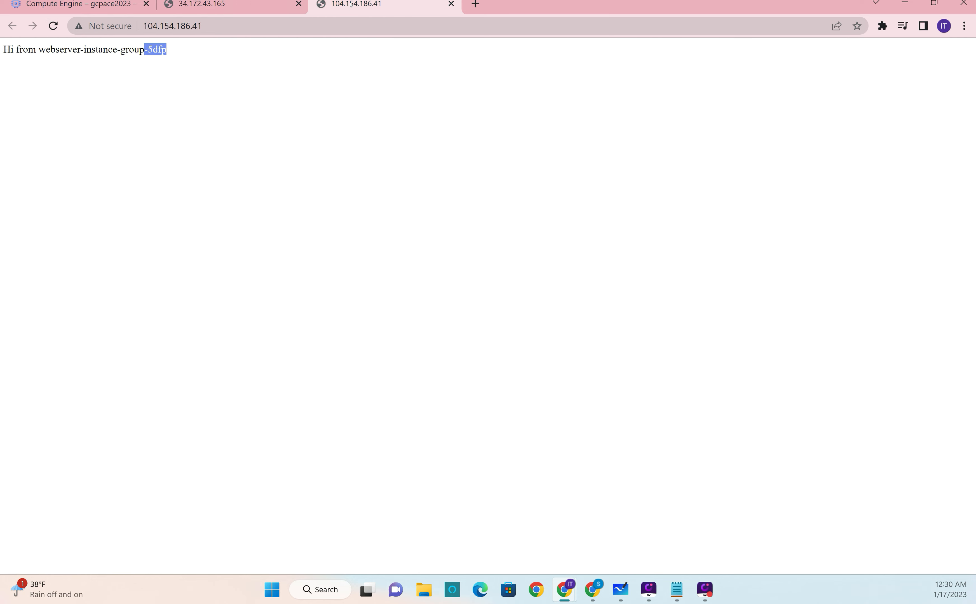
{"action": "left_click", "coordinate": [53, 25]}
{"action": "left_click", "coordinate": [262, 9]}
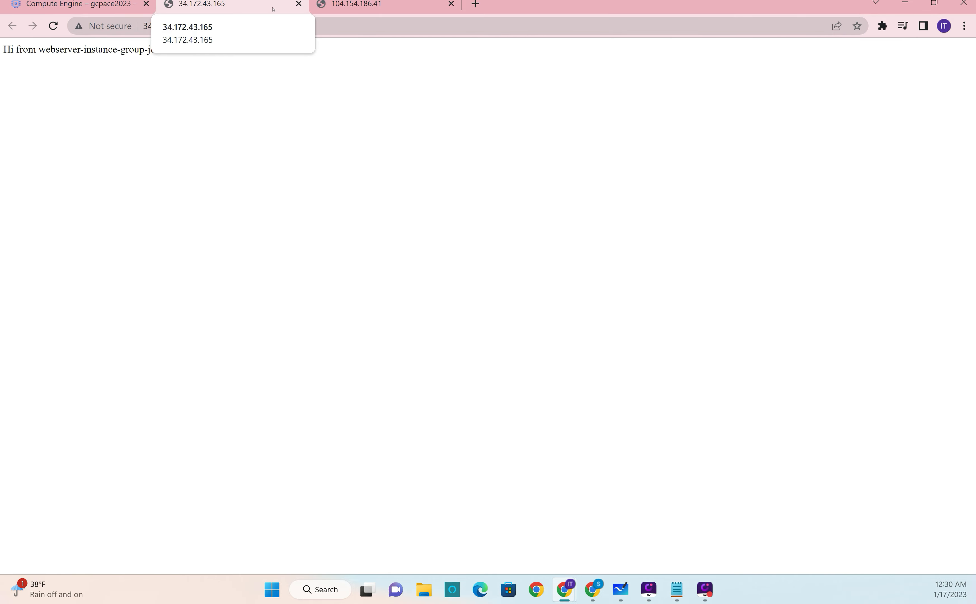
{"action": "left_click", "coordinate": [107, 3]}
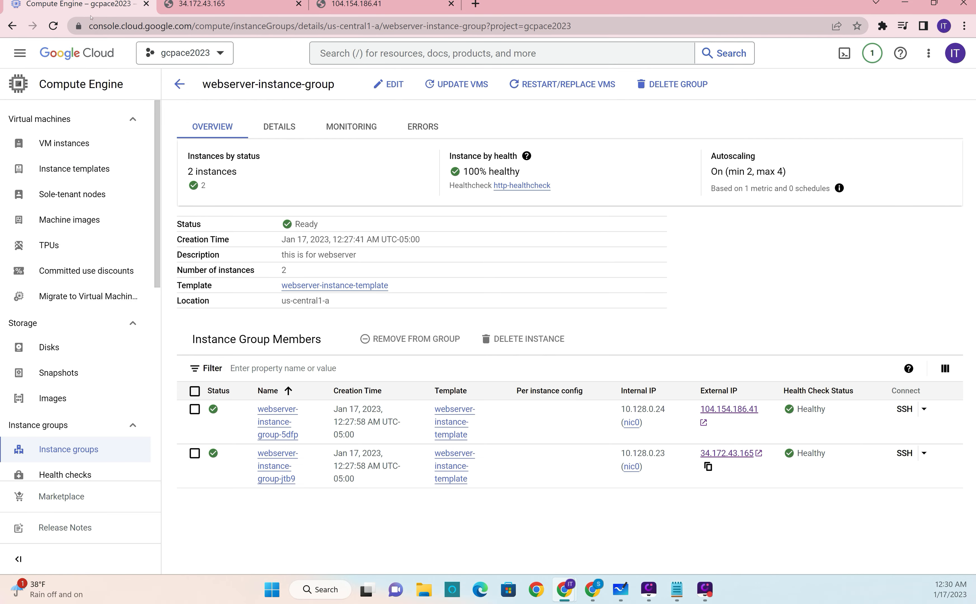
Step: Open the details of VM instance webserver-instance-group-5dfp, expand its log links, and open its Cloud Logging entries
{"action": "left_click", "coordinate": [69, 141]}
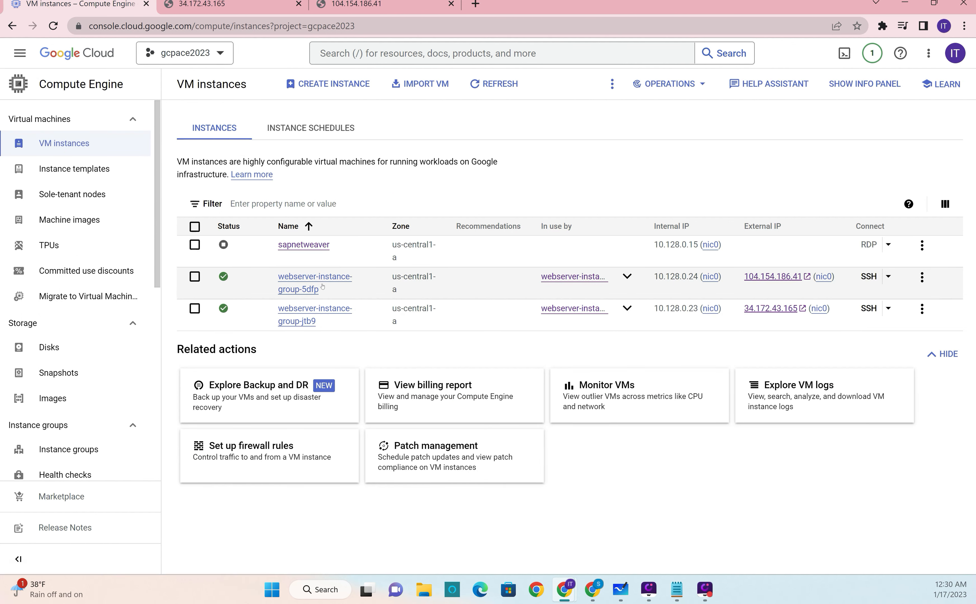
{"action": "left_click", "coordinate": [310, 277]}
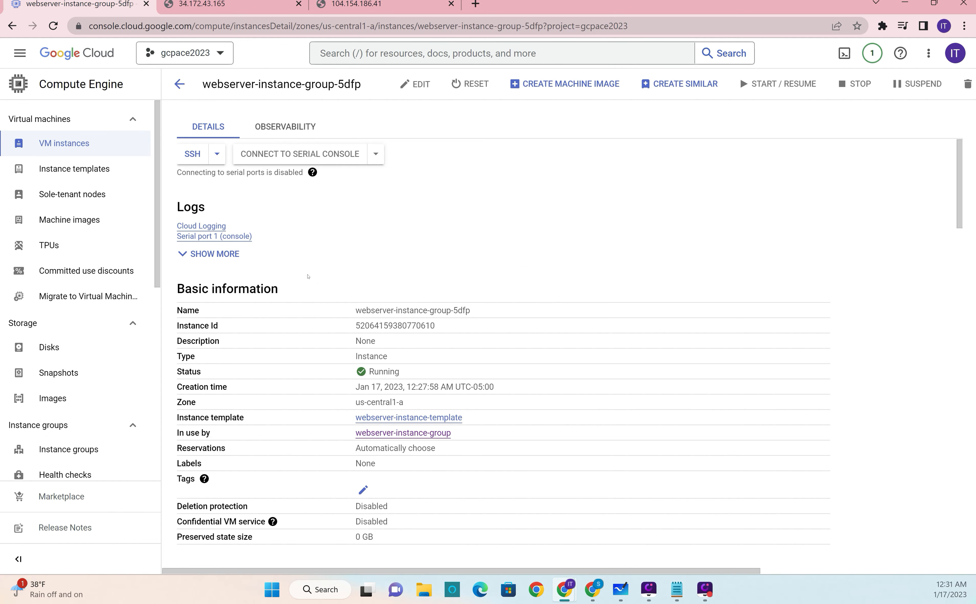
{"action": "left_click", "coordinate": [202, 254]}
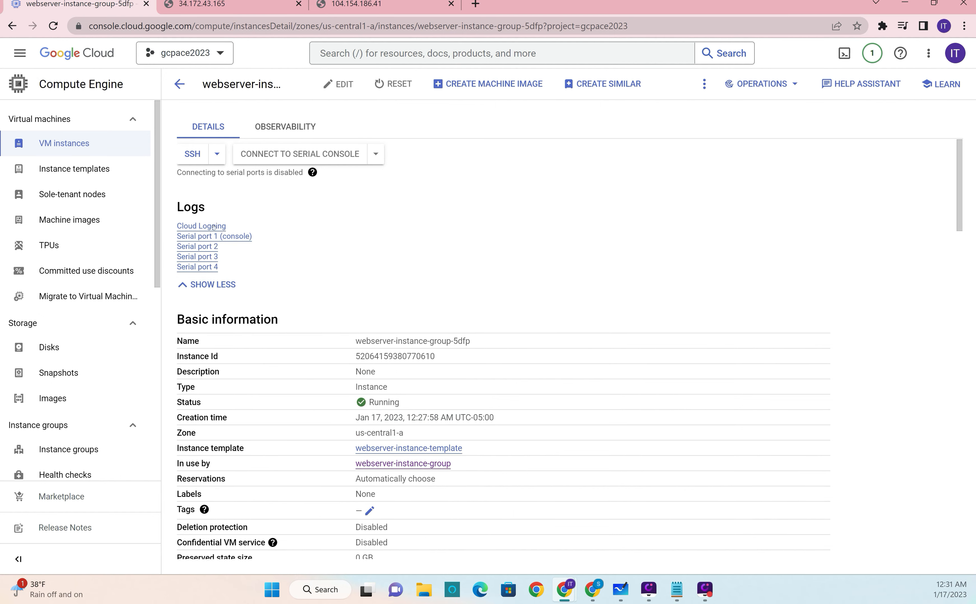
{"action": "left_click", "coordinate": [214, 236]}
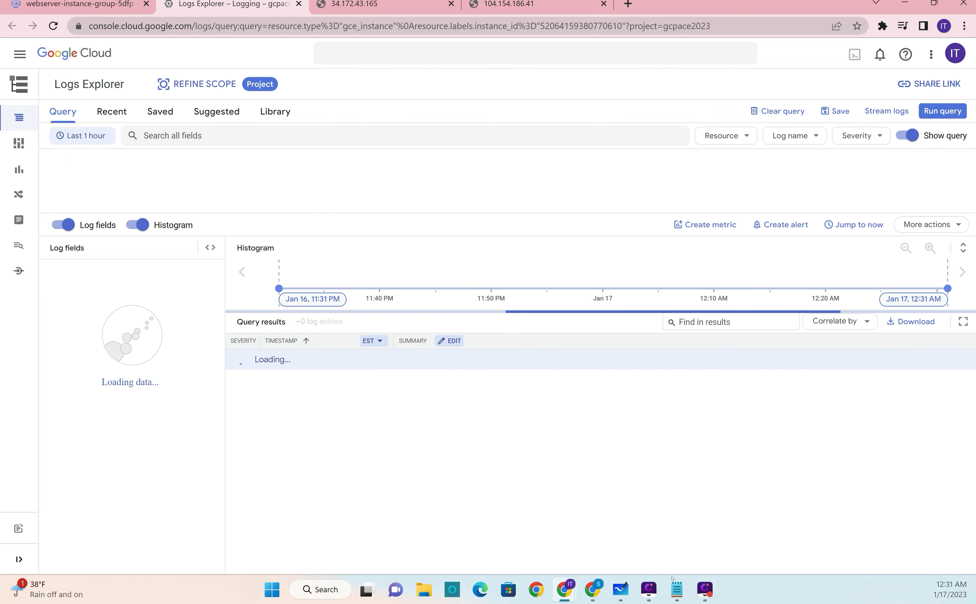
Step: Check the startup script in Notepad and review the instance's entries in Logs Explorer back to the earliest one
{"action": "left_click", "coordinate": [676, 588]}
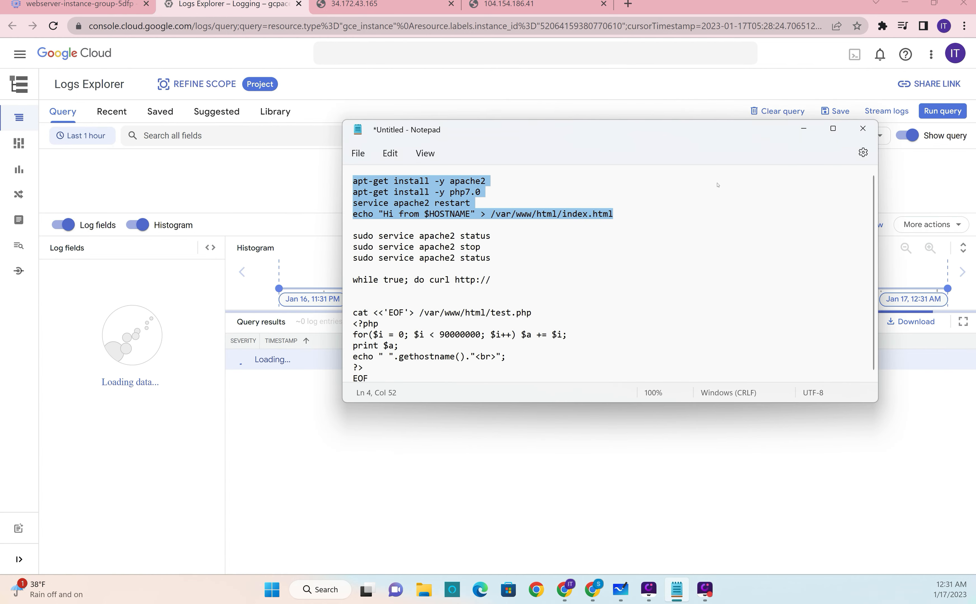
{"action": "left_click", "coordinate": [803, 128]}
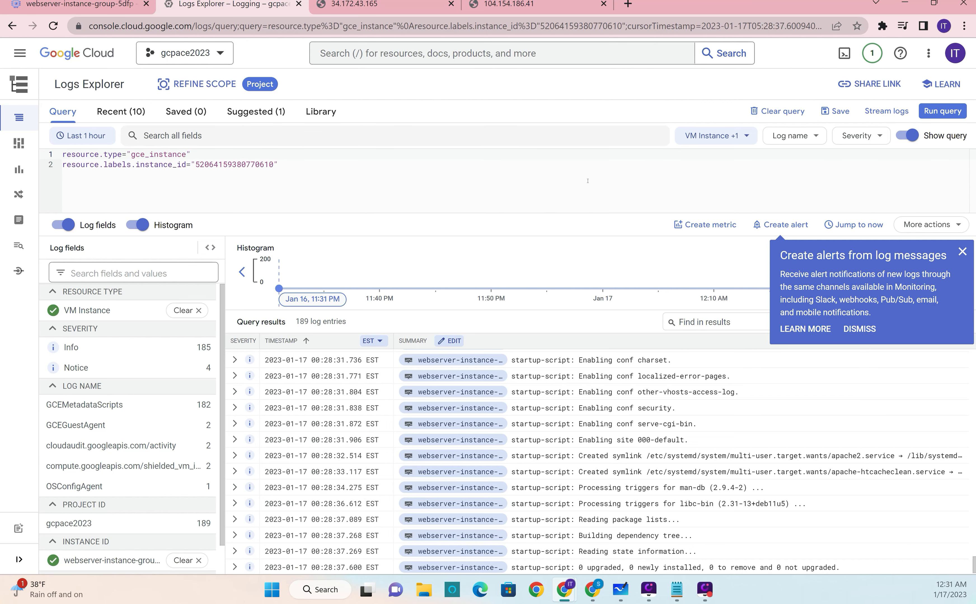
{"action": "left_click", "coordinate": [962, 251]}
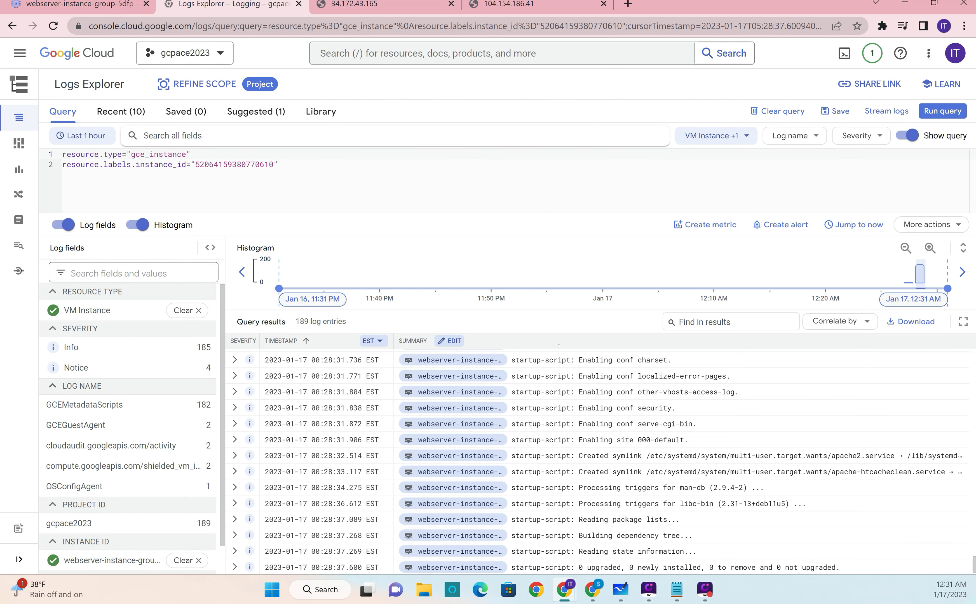
{"action": "scroll", "coordinate": [617, 464], "scroll_direction": "down", "scroll_amount": 1}
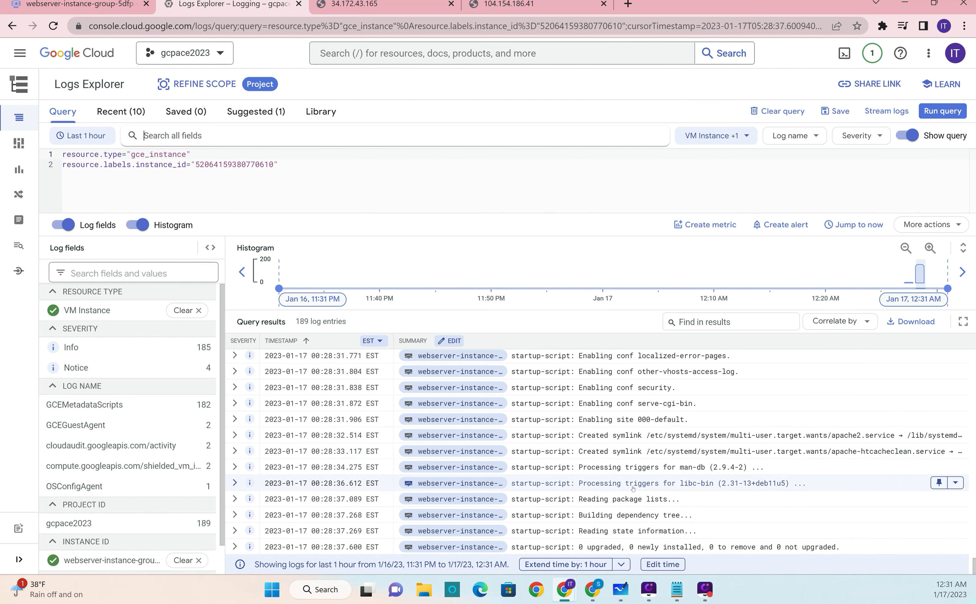
{"action": "scroll", "coordinate": [635, 489], "scroll_direction": "up", "scroll_amount": 12}
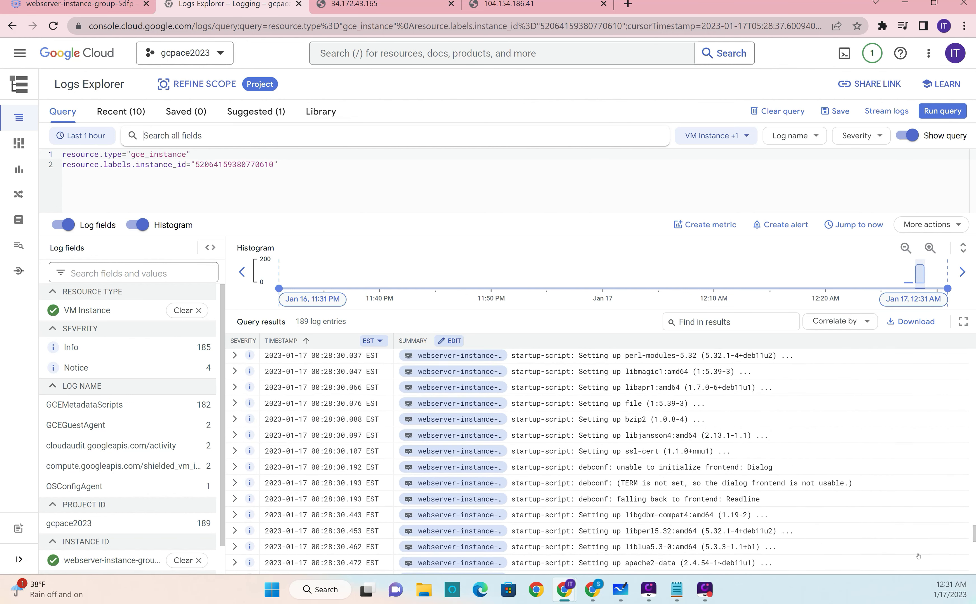
{"action": "left_click_drag", "start_coordinate": [974, 514], "coordinate": [963, 351]}
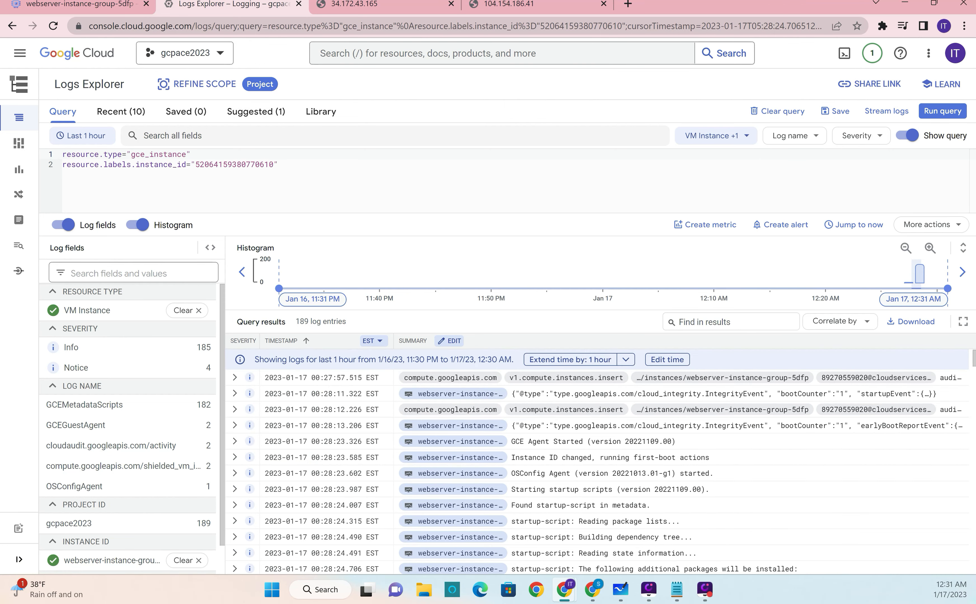
Step: Search the instance's logs for "startup", review the startup-script entries, and return to the VM instances list
{"action": "left_click", "coordinate": [267, 138]}
{"action": "type", "text": "start"}
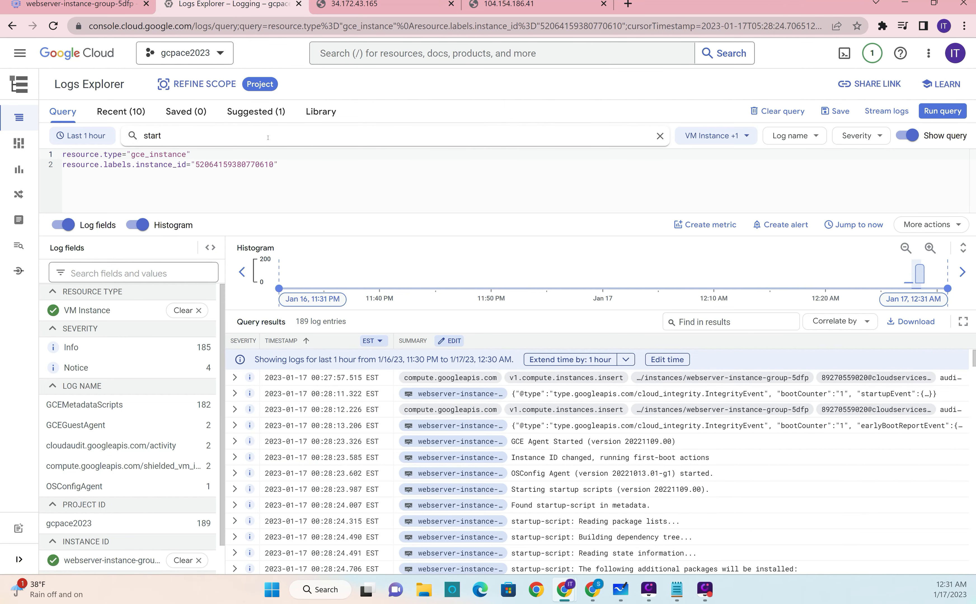
{"action": "type", "text": "up"}
{"action": "key", "text": "Return"}
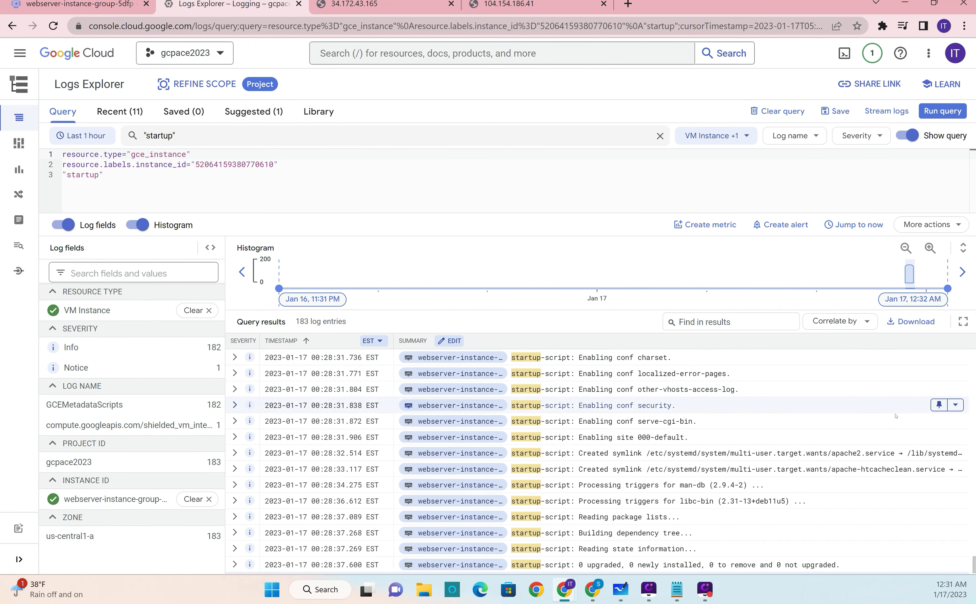
{"action": "scroll", "coordinate": [681, 461], "scroll_direction": "up", "scroll_amount": 5}
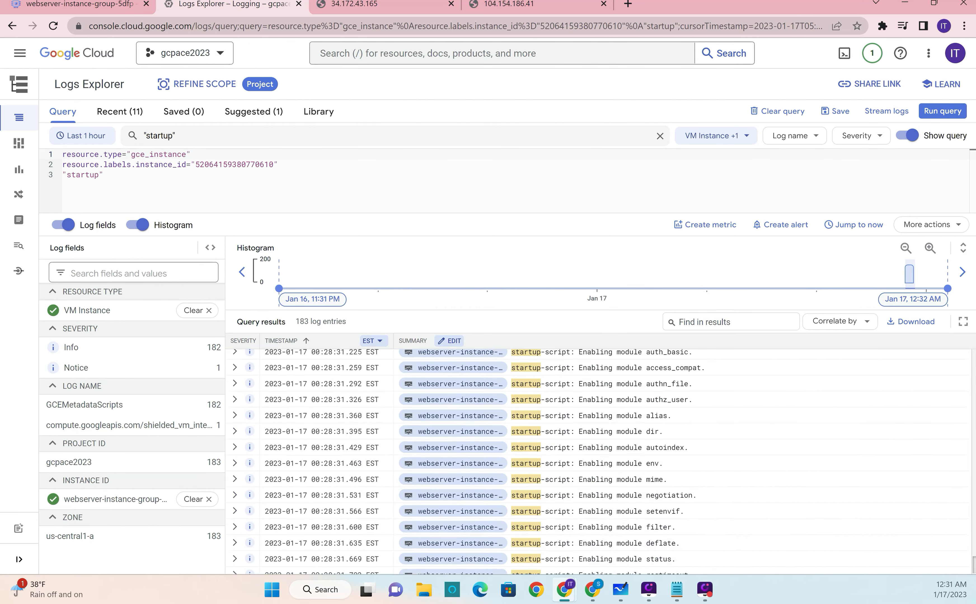
{"action": "left_click_drag", "start_coordinate": [973, 565], "coordinate": [970, 345]}
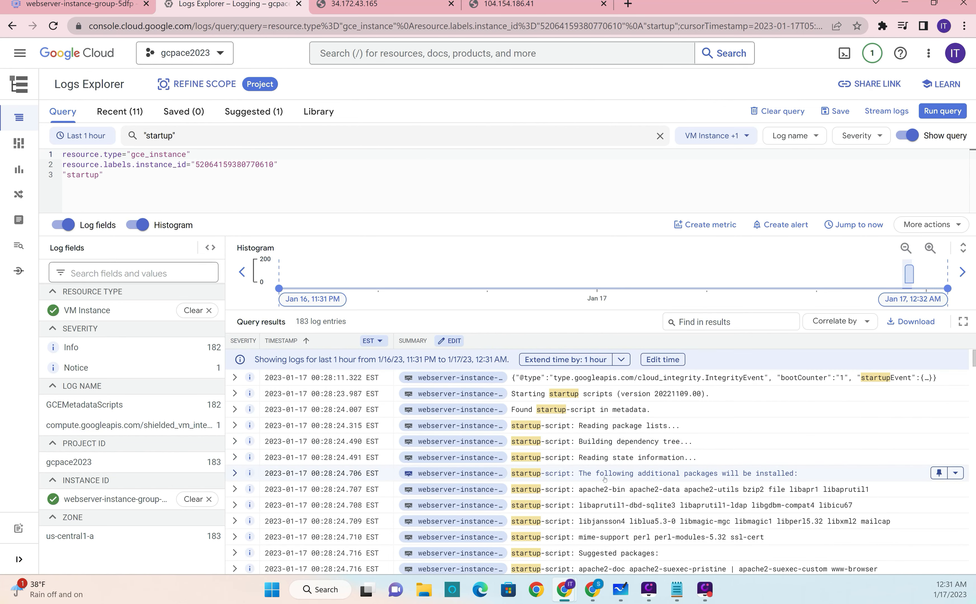
{"action": "scroll", "coordinate": [652, 481], "scroll_direction": "down", "scroll_amount": 10}
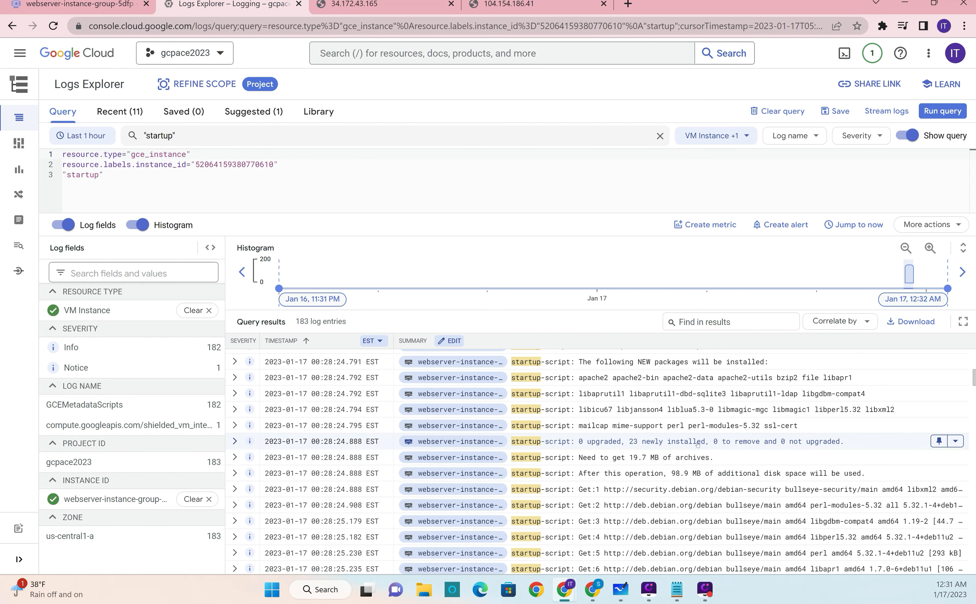
{"action": "scroll", "coordinate": [697, 444], "scroll_direction": "down", "scroll_amount": 5}
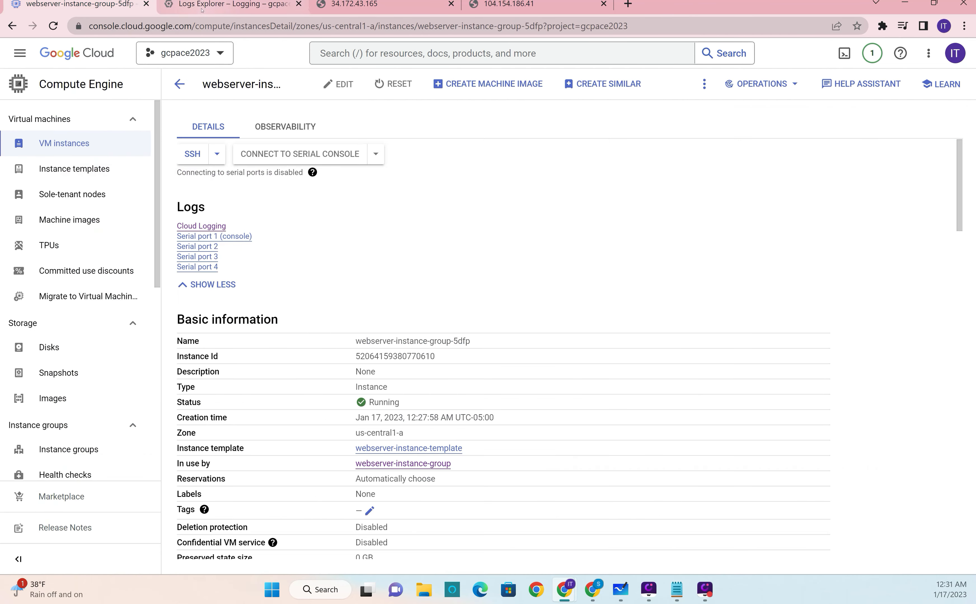
{"action": "key", "text": "ctrl+w"}
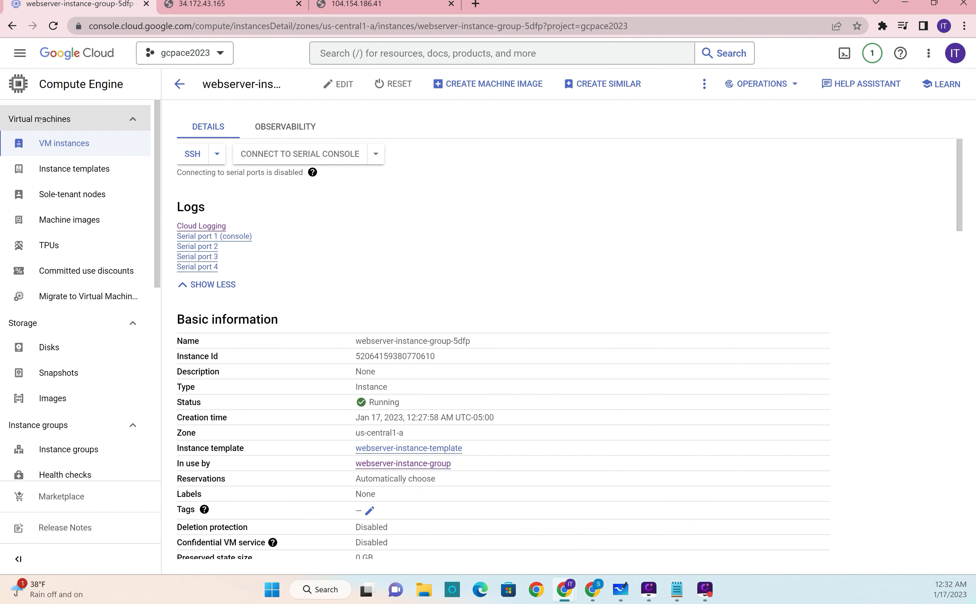
{"action": "left_click", "coordinate": [64, 145]}
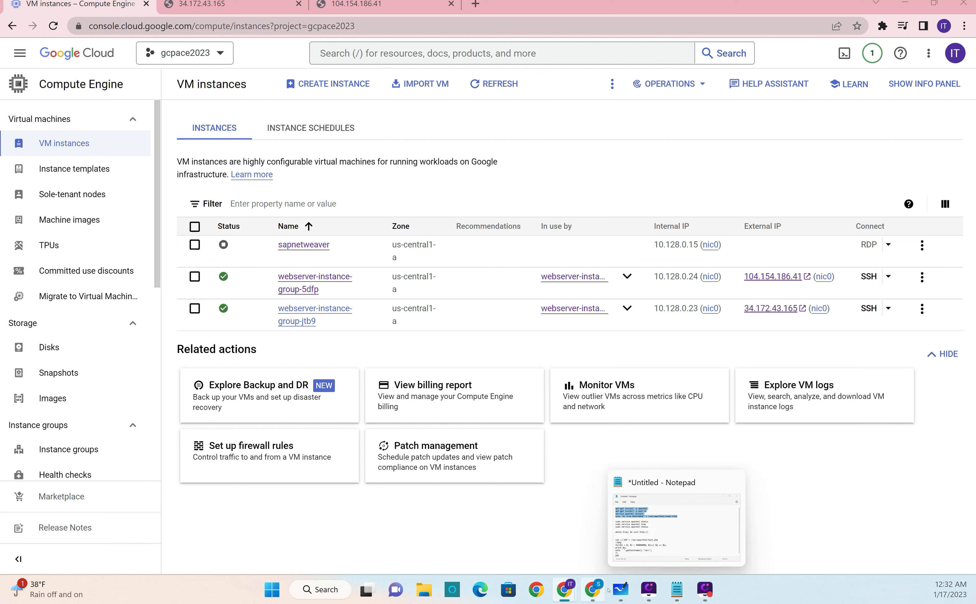
Step: Switch to Microsoft Whiteboard and draw a check mark over the circled 1 beside Load Balancing
{"action": "left_click", "coordinate": [620, 589]}
{"action": "scroll", "coordinate": [231, 294], "scroll_direction": "up", "scroll_amount": 3}
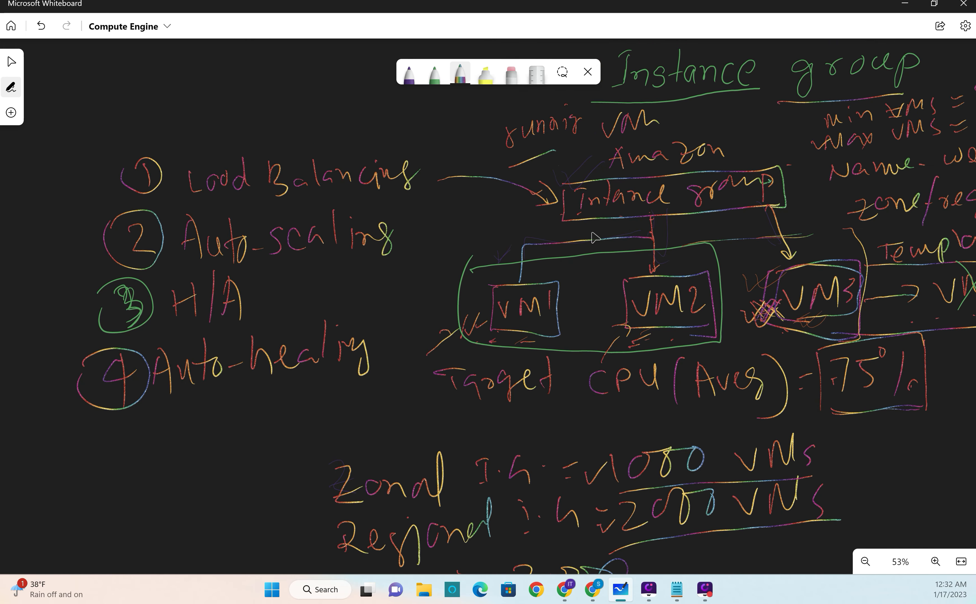
{"action": "left_click", "coordinate": [970, 156]}
{"action": "mouse_move", "coordinate": [97, 171]}
{"action": "left_mouse_down"}
{"action": "mouse_move", "coordinate": [115, 190]}
{"action": "mouse_move", "coordinate": [164, 153]}
{"action": "left_mouse_up"}
{"action": "key", "text": "alt+Tab"}
{"action": "left_click", "coordinate": [376, 60]}
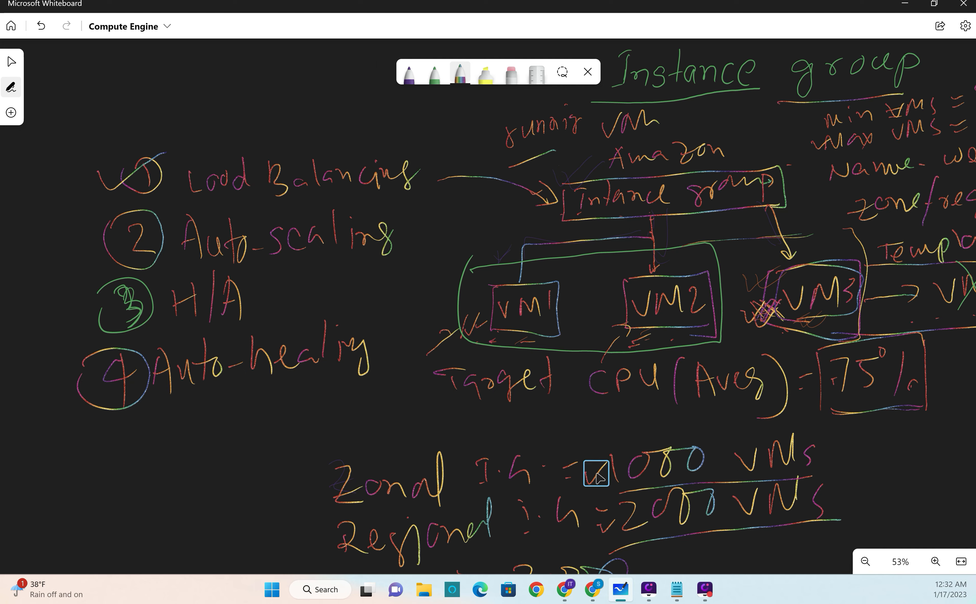
Step: Return to Google Cloud, go to Load balancing under Network services, and start creating a load balancer
{"action": "key", "text": "alt+Tab"}
{"action": "left_click", "coordinate": [21, 54]}
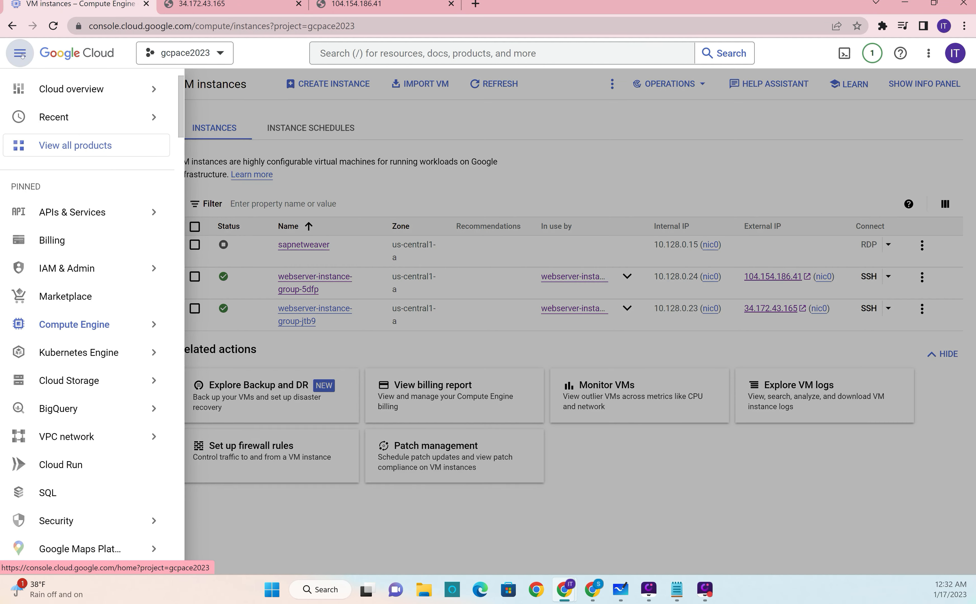
{"action": "mouse_move", "coordinate": [95, 343]}
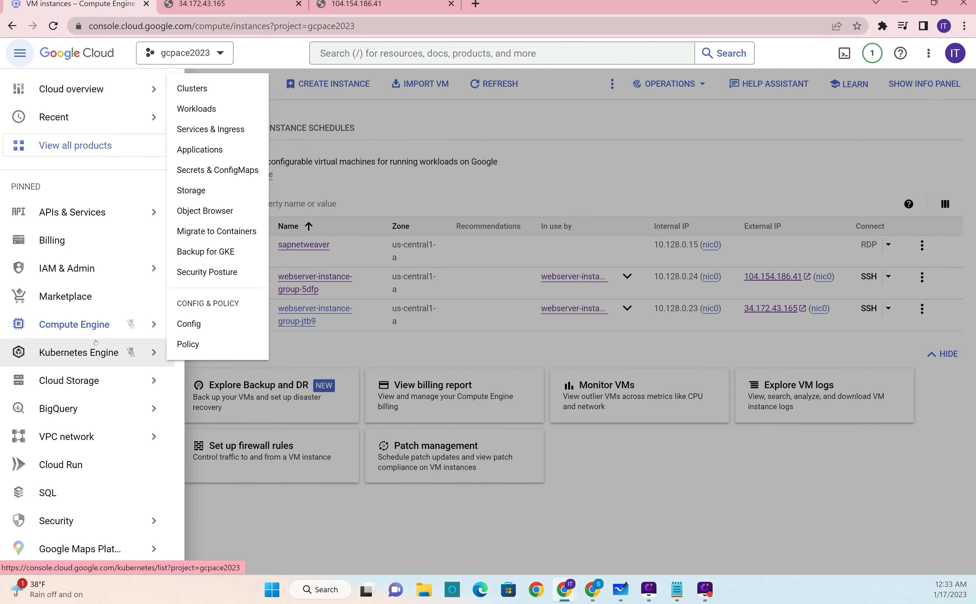
{"action": "scroll", "coordinate": [96, 343], "scroll_direction": "down", "scroll_amount": 5}
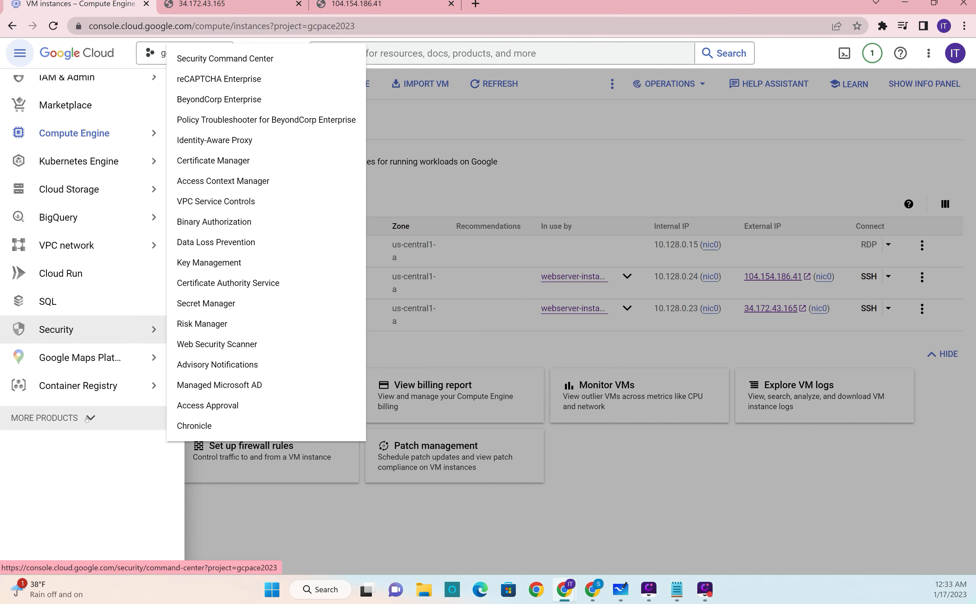
{"action": "left_click", "coordinate": [85, 419]}
{"action": "mouse_move", "coordinate": [105, 389]}
{"action": "scroll", "coordinate": [105, 389], "scroll_direction": "down", "scroll_amount": 10}
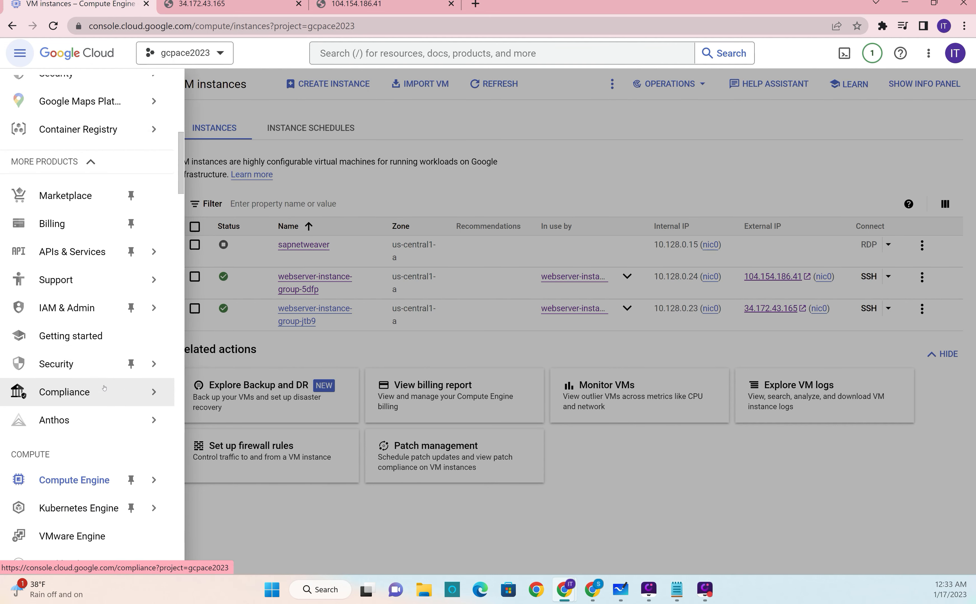
{"action": "scroll", "coordinate": [103, 386], "scroll_direction": "up", "scroll_amount": 5}
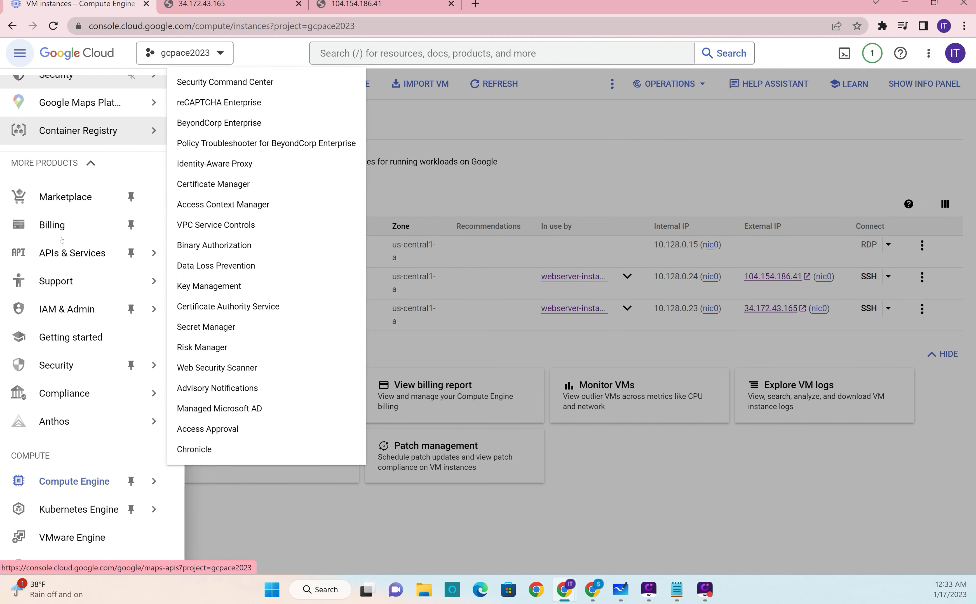
{"action": "scroll", "coordinate": [88, 332], "scroll_direction": "down", "scroll_amount": 6}
{"action": "scroll", "coordinate": [87, 332], "scroll_direction": "down", "scroll_amount": 6}
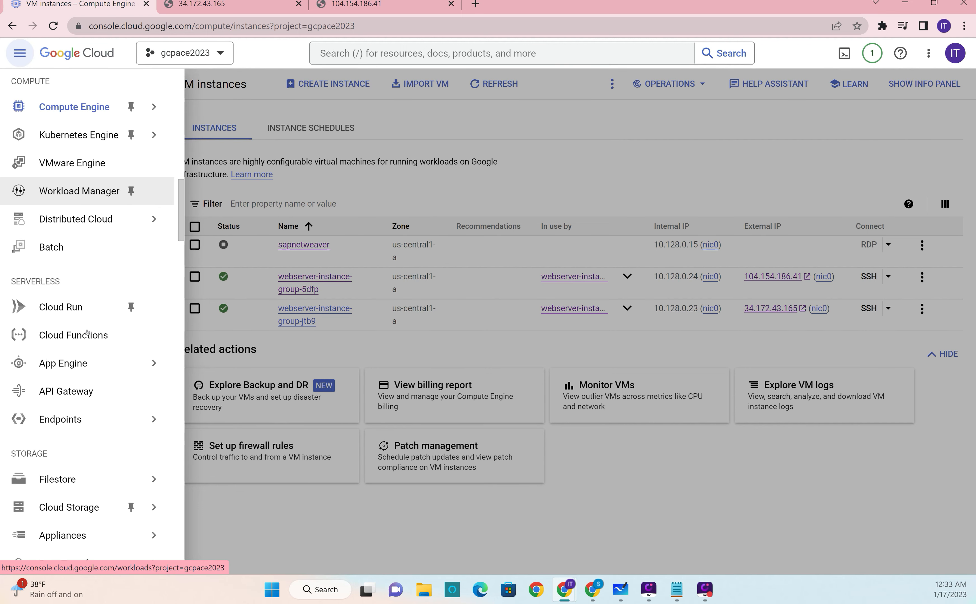
{"action": "scroll", "coordinate": [73, 375], "scroll_direction": "down", "scroll_amount": 10}
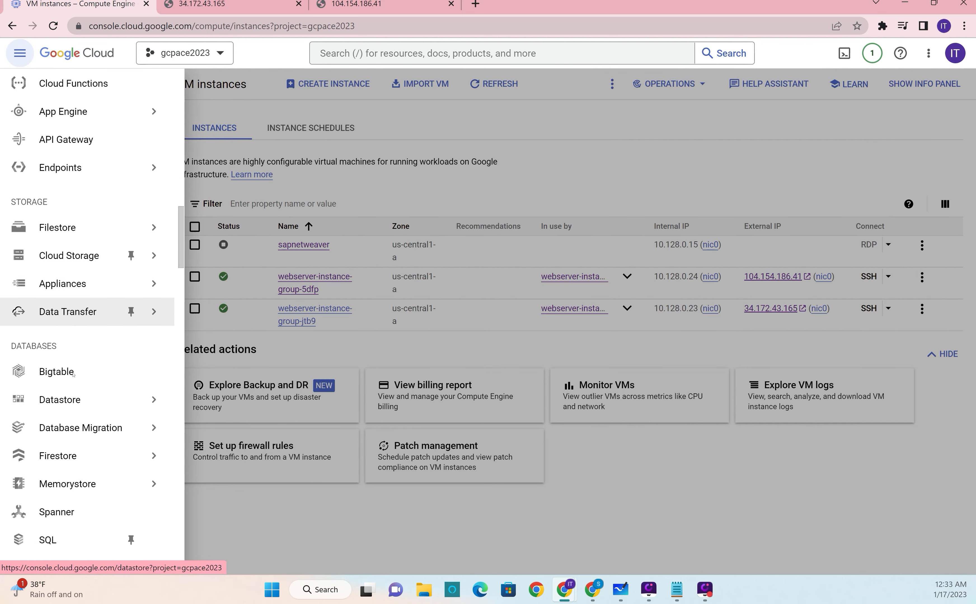
{"action": "scroll", "coordinate": [73, 371], "scroll_direction": "down", "scroll_amount": 7}
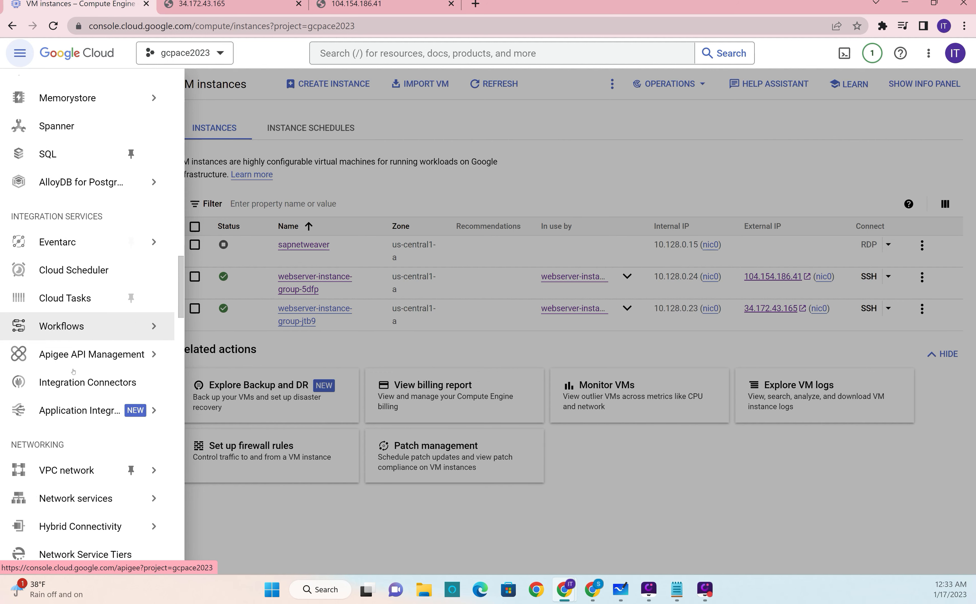
{"action": "mouse_move", "coordinate": [69, 369]}
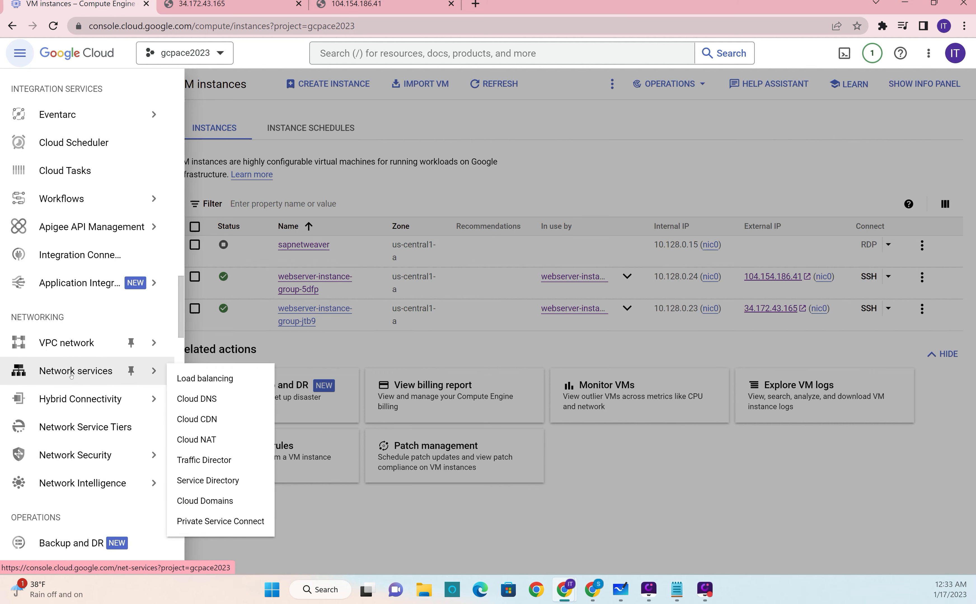
{"action": "left_click", "coordinate": [242, 381]}
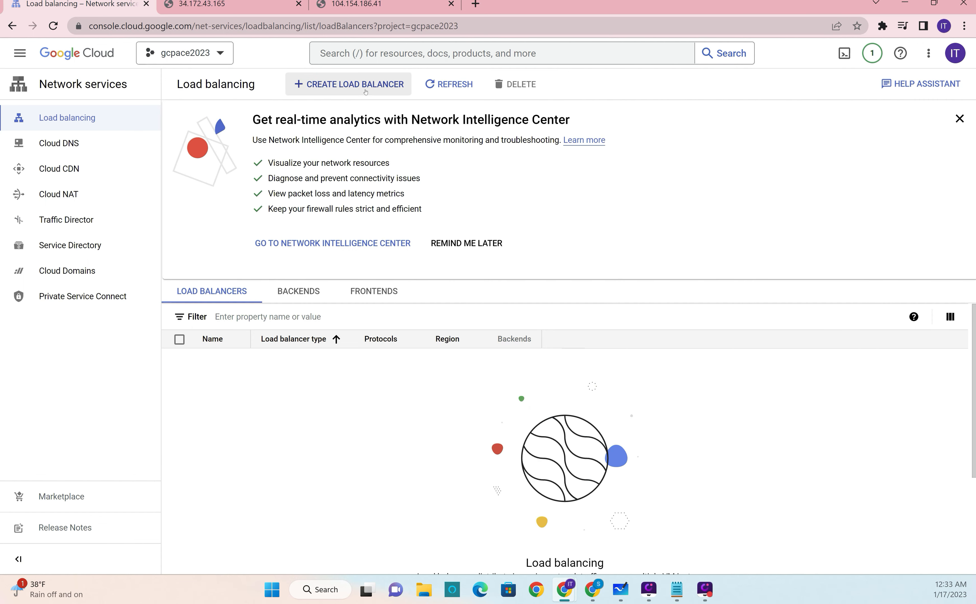
{"action": "left_click", "coordinate": [339, 85]}
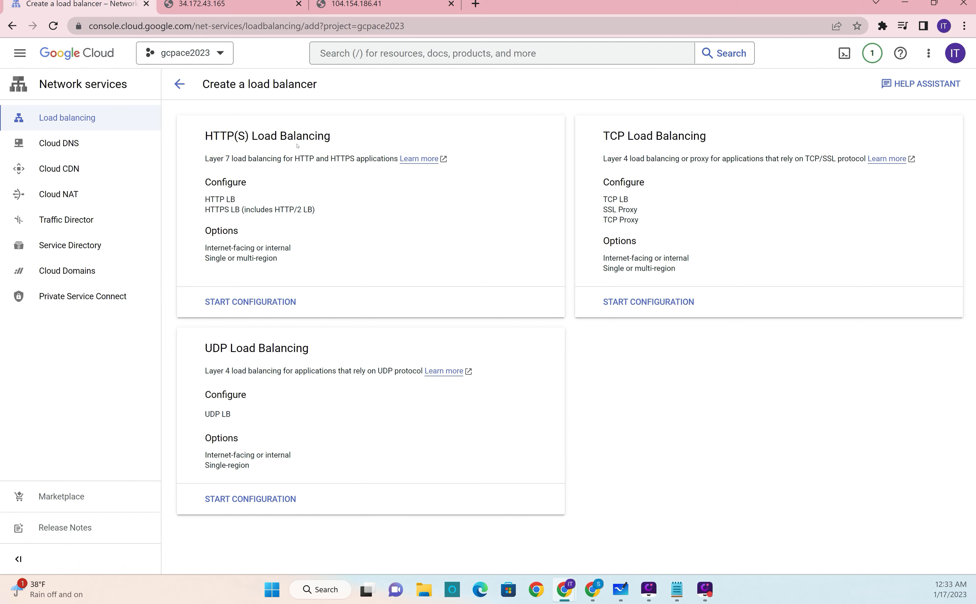
Step: Start configuring an HTTP(S) load balancer for traffic from the Internet to VMs, in Global HTTP(S) Load Balancer mode
{"action": "left_click", "coordinate": [253, 303]}
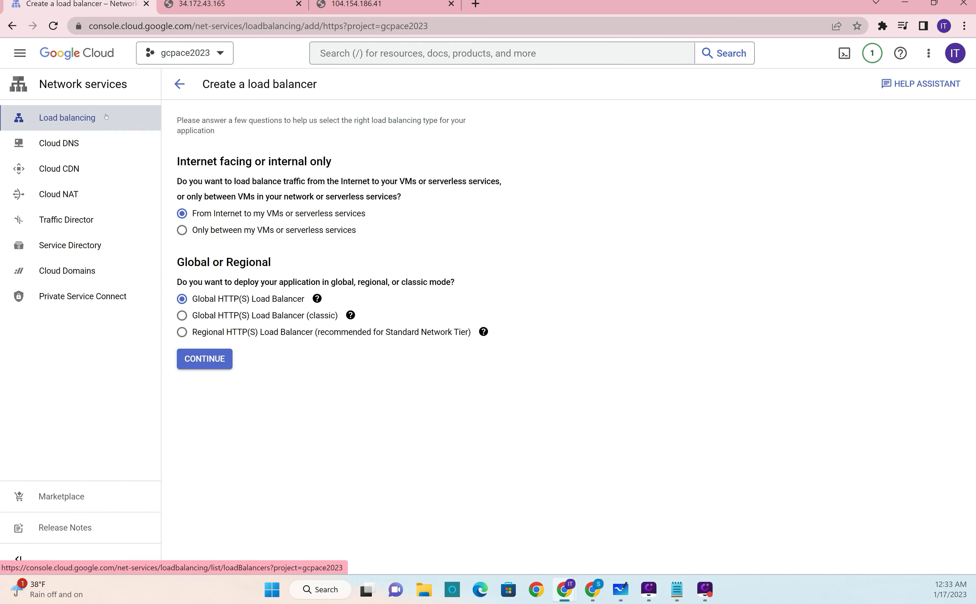
{"action": "left_click", "coordinate": [200, 359]}
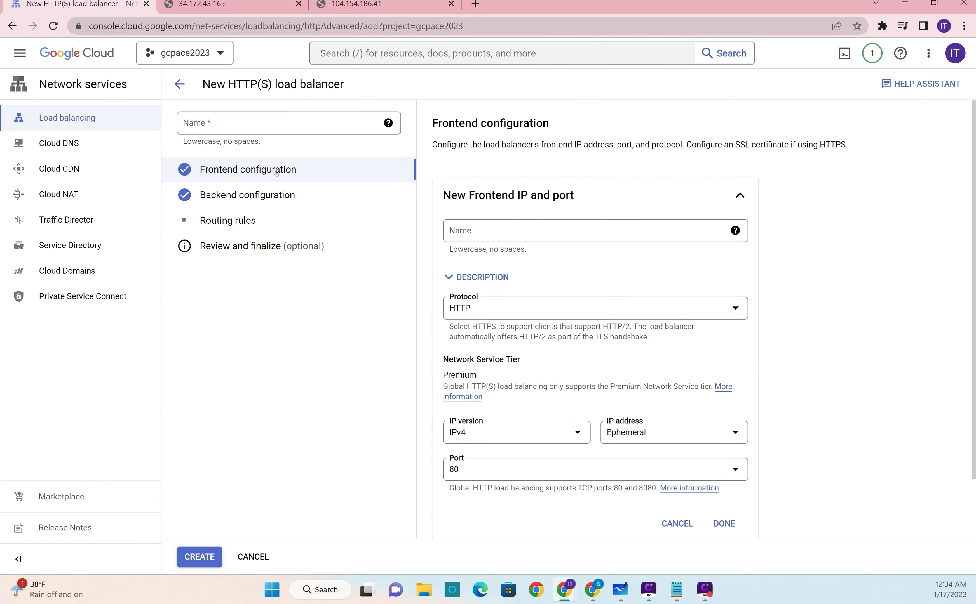
Step: Name the new frontend webserver-frontend and finish it with protocol HTTP, IPv4, an ephemeral IP address and port 80
{"action": "left_click", "coordinate": [468, 232]}
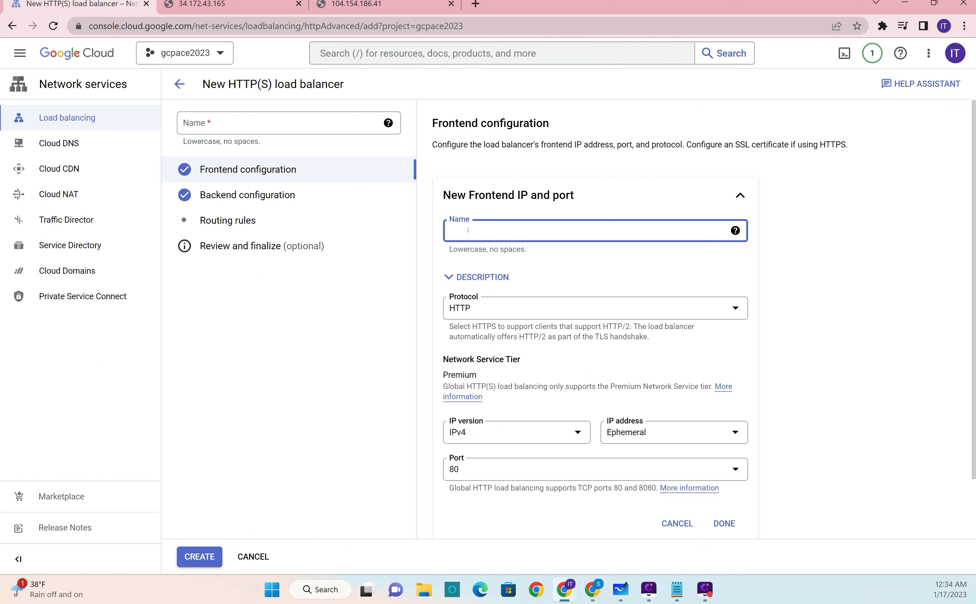
{"action": "type", "text": "webserver-"}
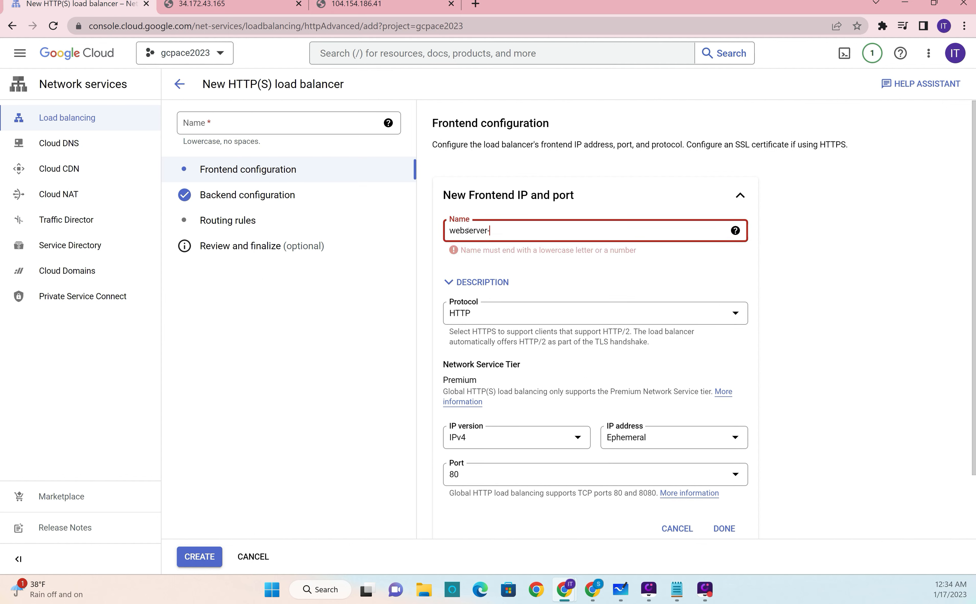
{"action": "type", "text": "http"}
{"action": "key", "text": "BackSpace"}
{"action": "key", "text": "BackSpace"}
{"action": "key", "text": "BackSpace"}
{"action": "key", "text": "BackSpace"}
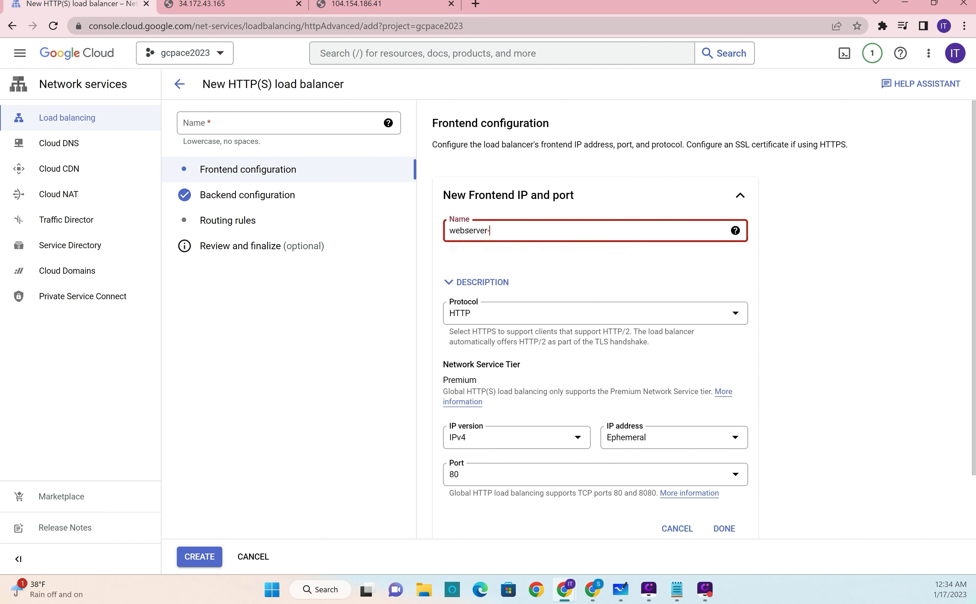
{"action": "type", "text": "fron"}
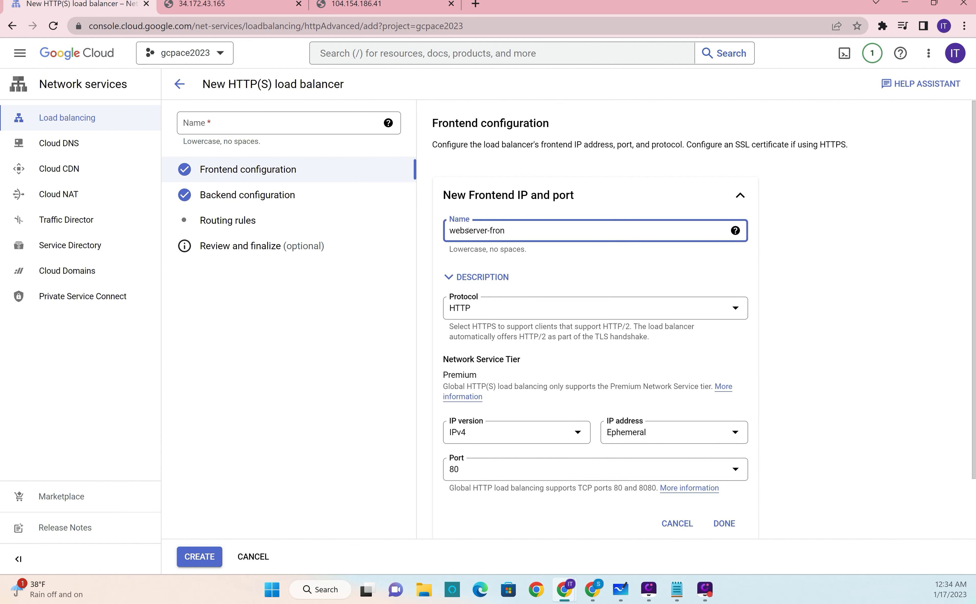
{"action": "type", "text": "tend"}
{"action": "scroll", "coordinate": [625, 360], "scroll_direction": "down", "scroll_amount": 2}
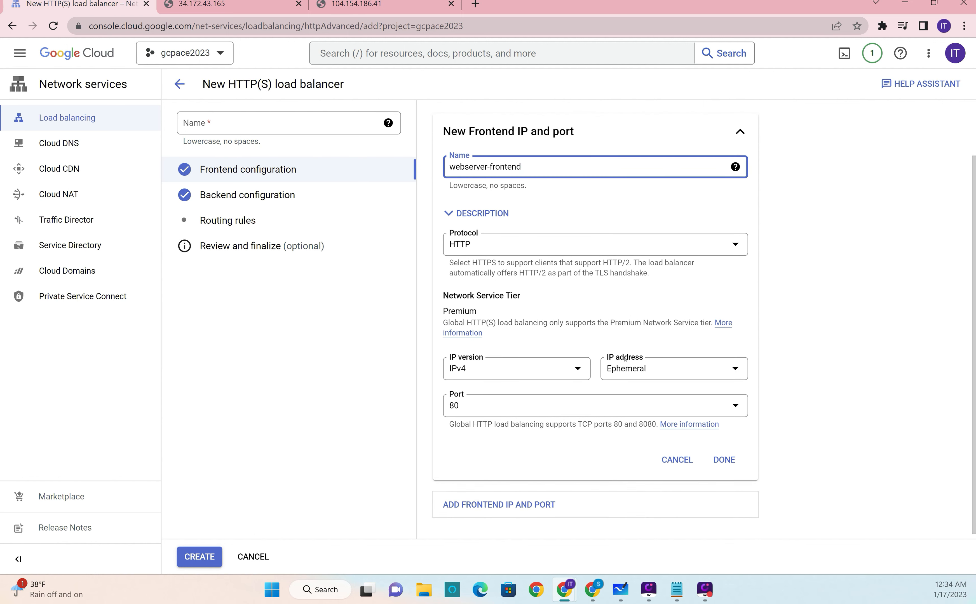
{"action": "scroll", "coordinate": [501, 399], "scroll_direction": "down", "scroll_amount": 1}
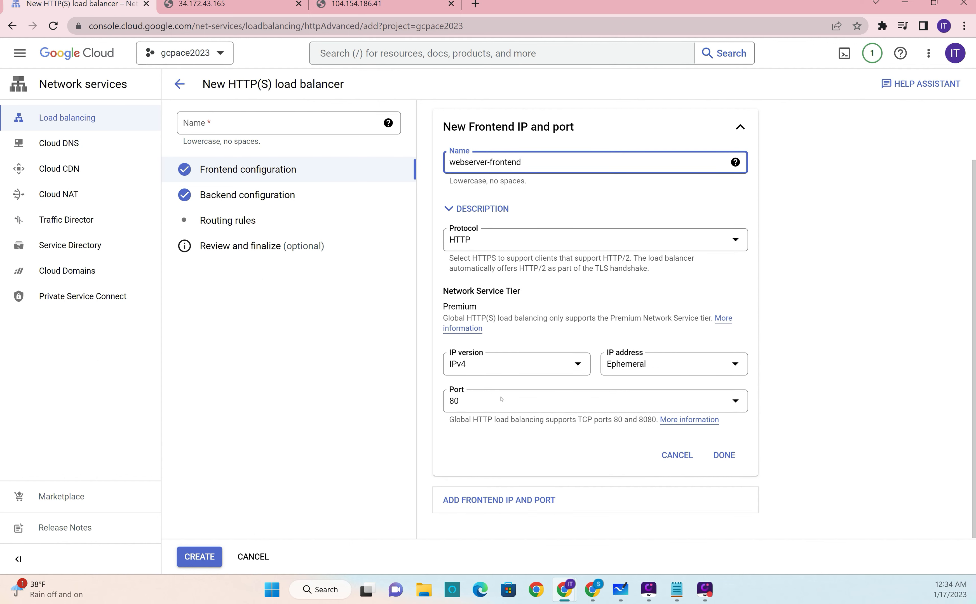
{"action": "left_click", "coordinate": [724, 455]}
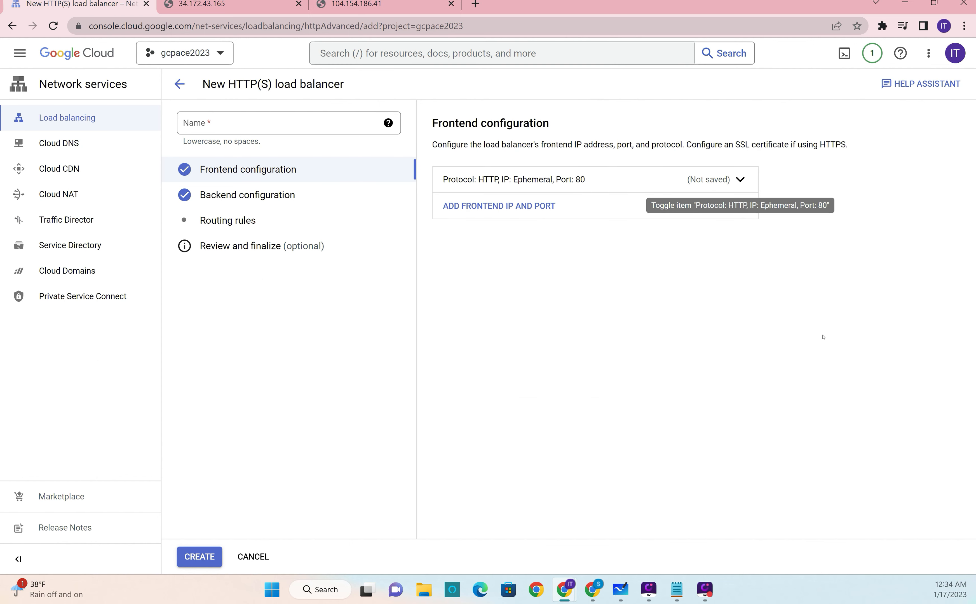
Step: Name the load balancer webservice-loadbalancer
{"action": "left_click", "coordinate": [248, 196]}
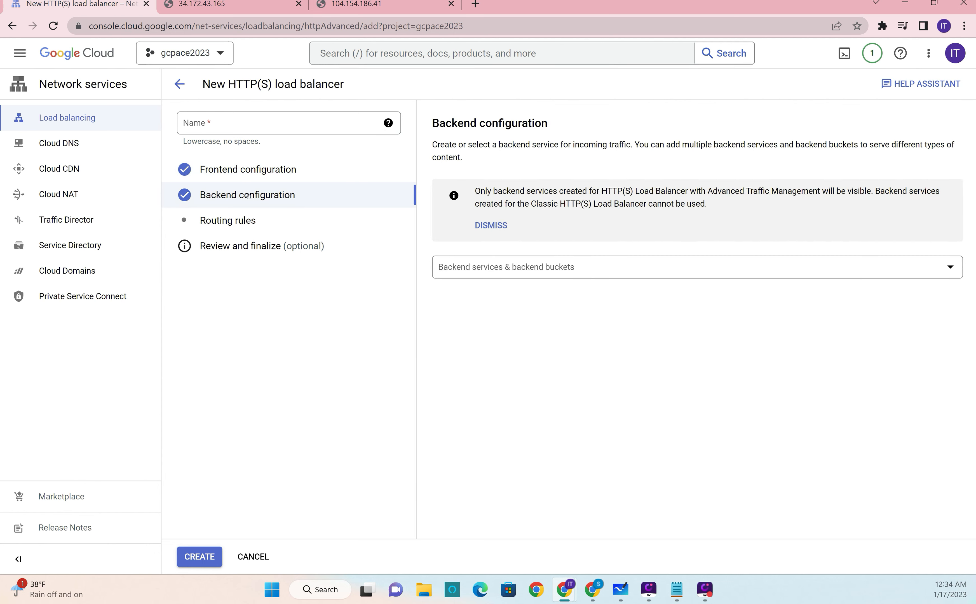
{"action": "left_click", "coordinate": [241, 172]}
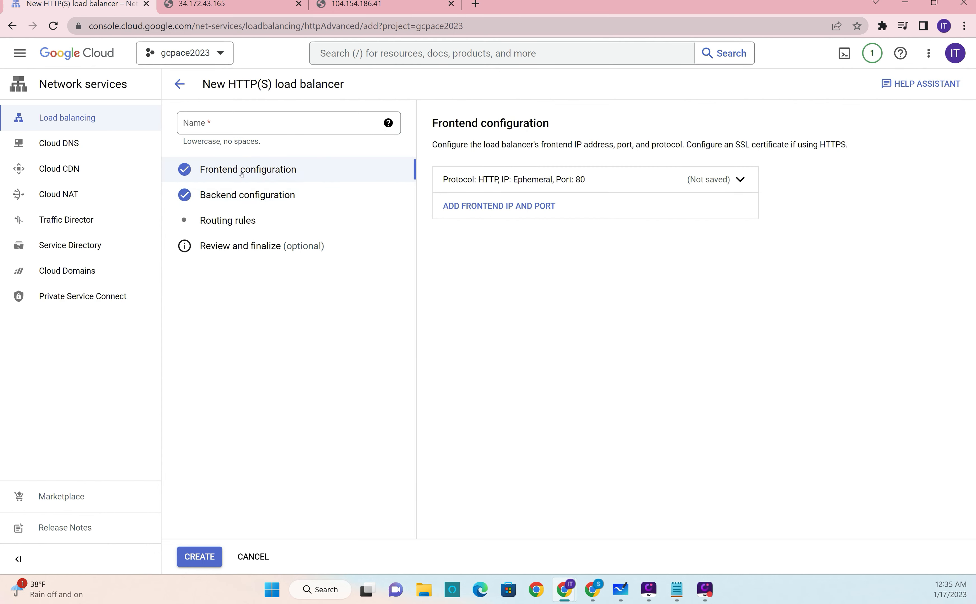
{"action": "left_click", "coordinate": [241, 126]}
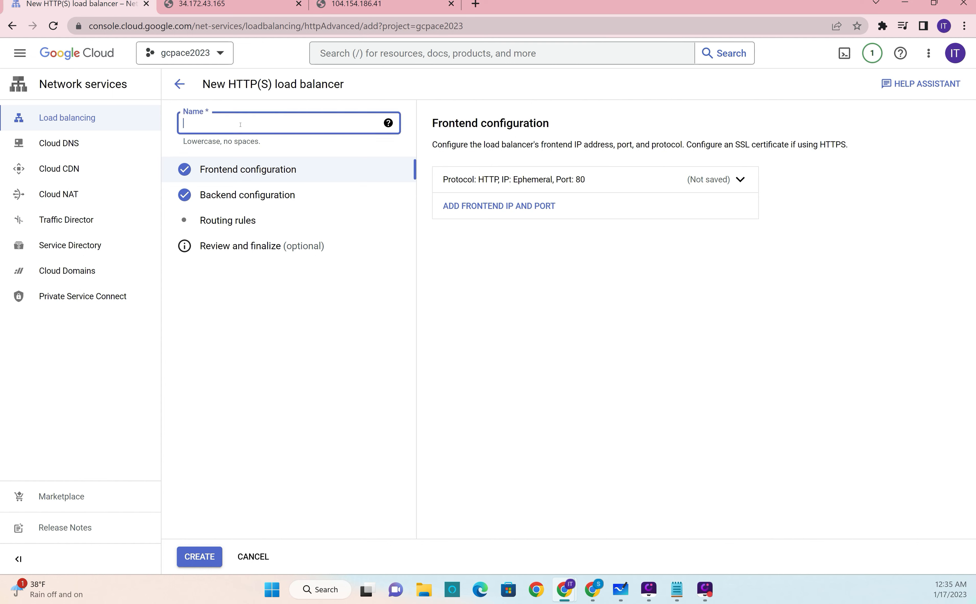
{"action": "type", "text": "webservice-loadbalancer"}
{"action": "left_click", "coordinate": [482, 270]}
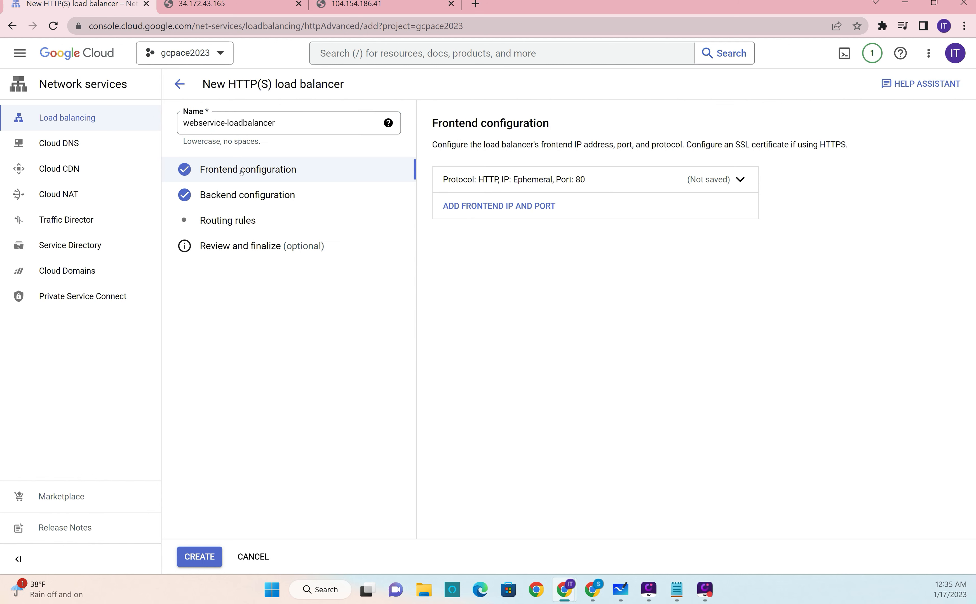
Step: Start creating a backend service in the backend configuration, name it webservice-backend and leave its description empty
{"action": "left_click", "coordinate": [259, 194]}
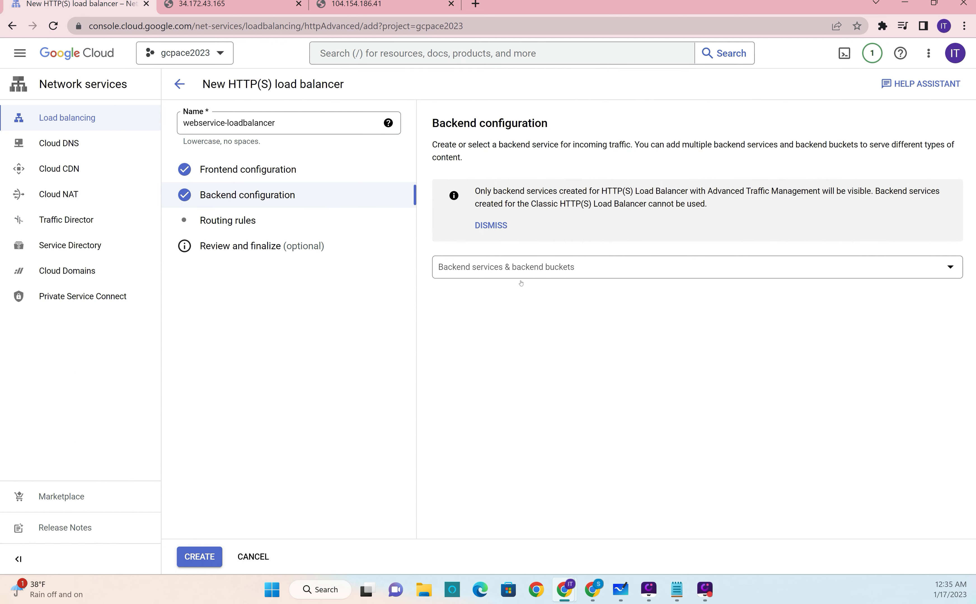
{"action": "left_click", "coordinate": [556, 271]}
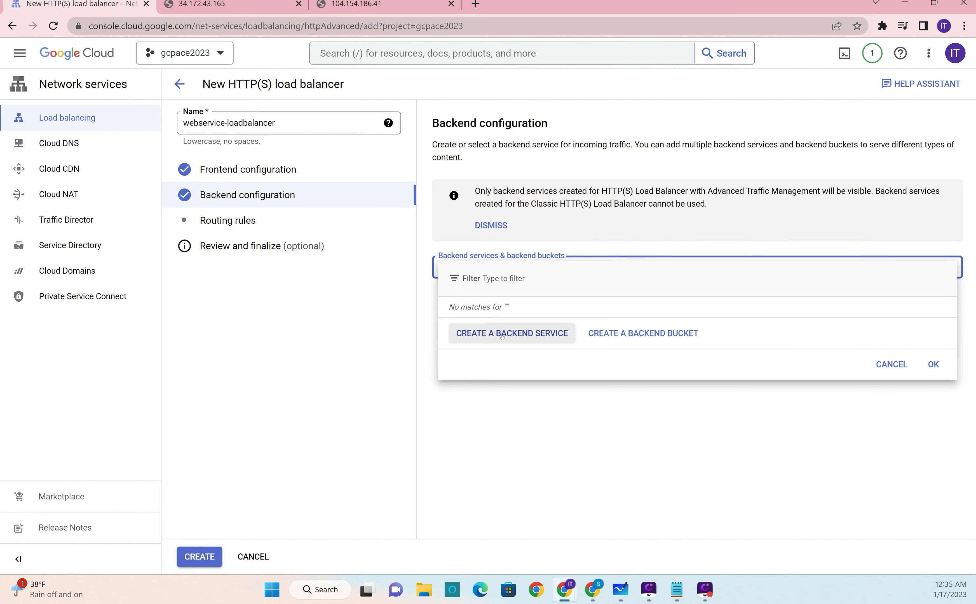
{"action": "left_click", "coordinate": [502, 336]}
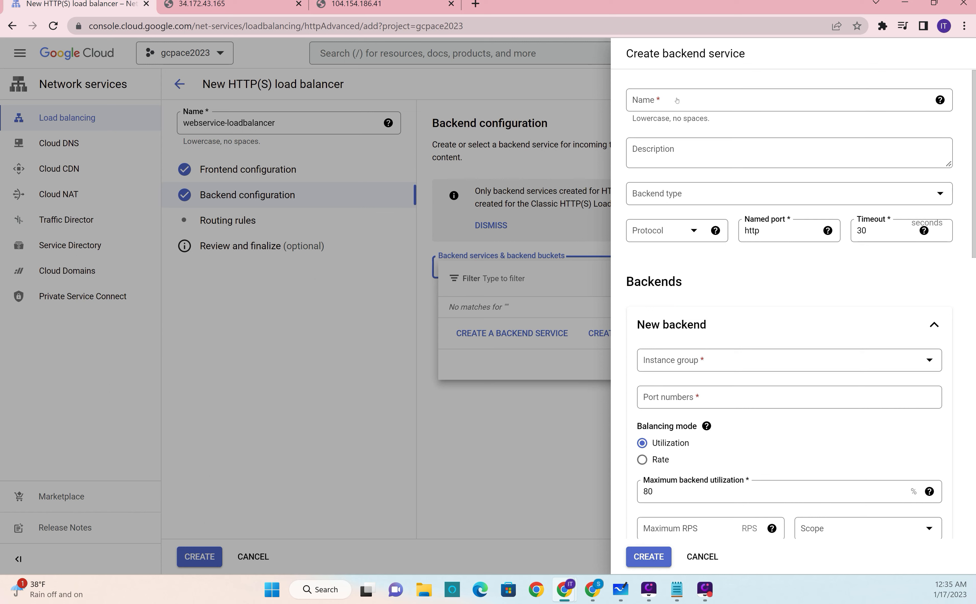
{"action": "left_click", "coordinate": [677, 97]}
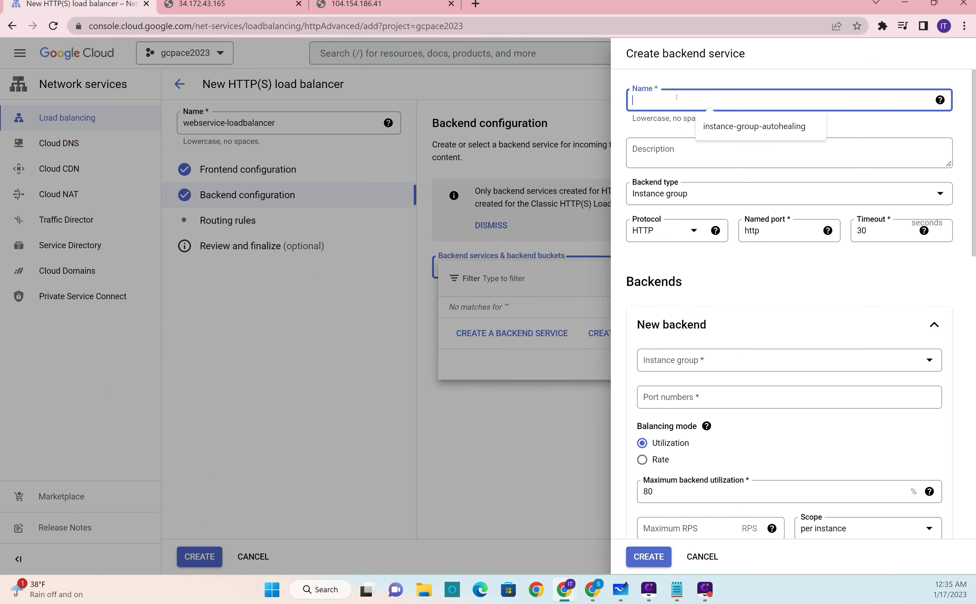
{"action": "type", "text": "webservoce"}
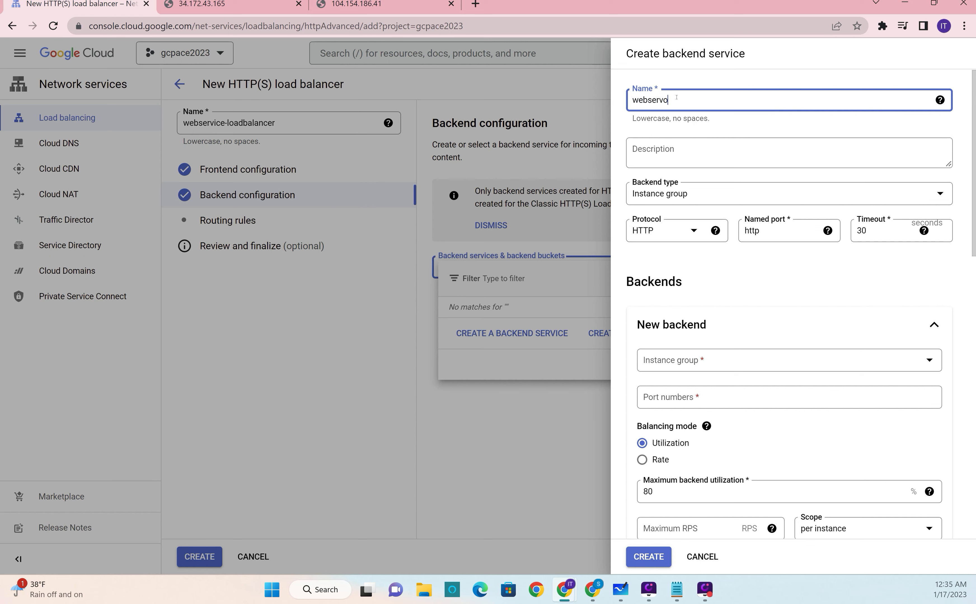
{"action": "key", "text": "BackSpace"}
{"action": "key", "text": "BackSpace"}
{"action": "key", "text": "BackSpace"}
{"action": "type", "text": "ice-backend"}
{"action": "left_click", "coordinate": [681, 152]}
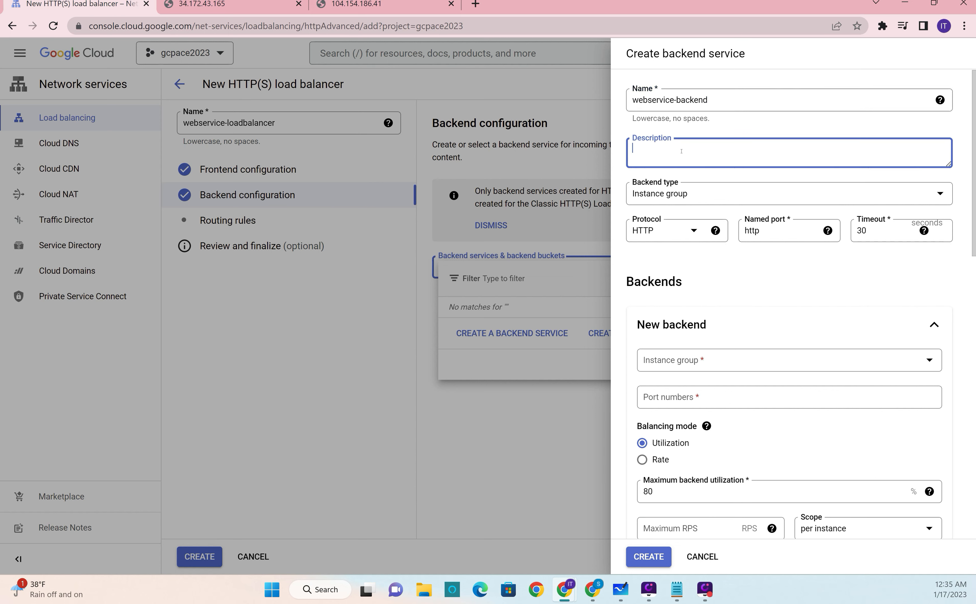
{"action": "left_click", "coordinate": [737, 248]}
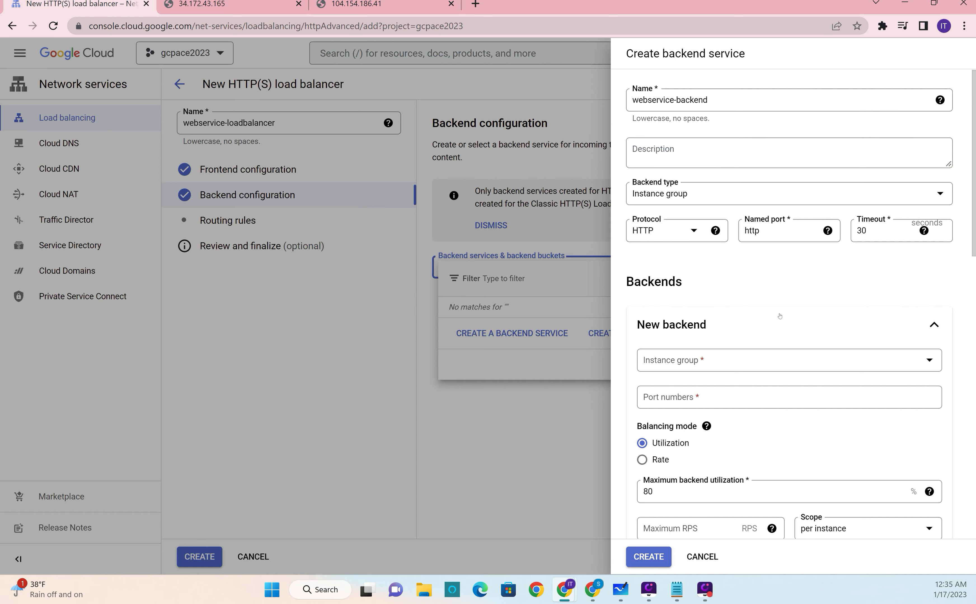
Step: Choose webserver-instance-group as the new backend's instance group and set its port number to 80
{"action": "scroll", "coordinate": [779, 312], "scroll_direction": "down", "scroll_amount": 2}
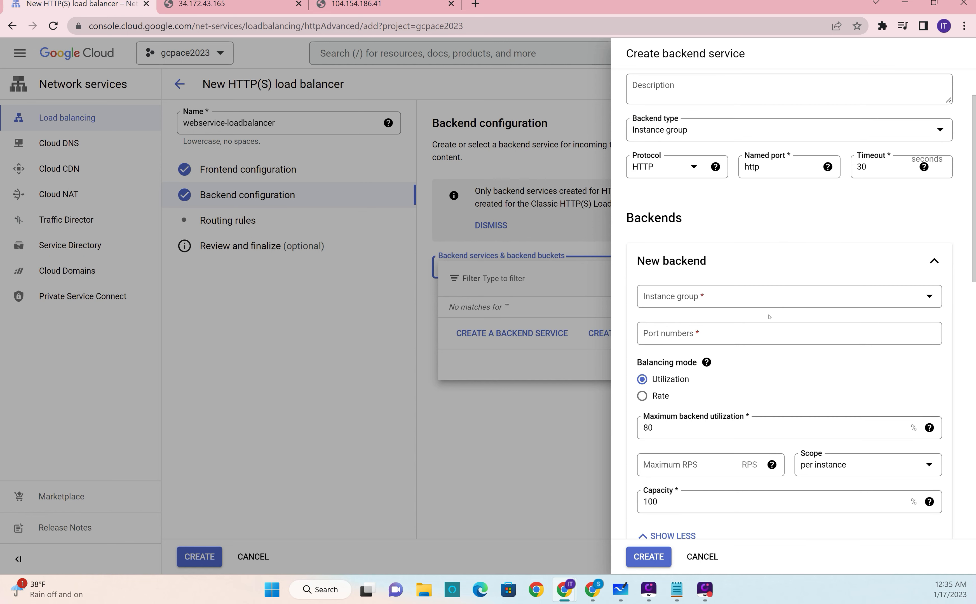
{"action": "left_click", "coordinate": [793, 295]}
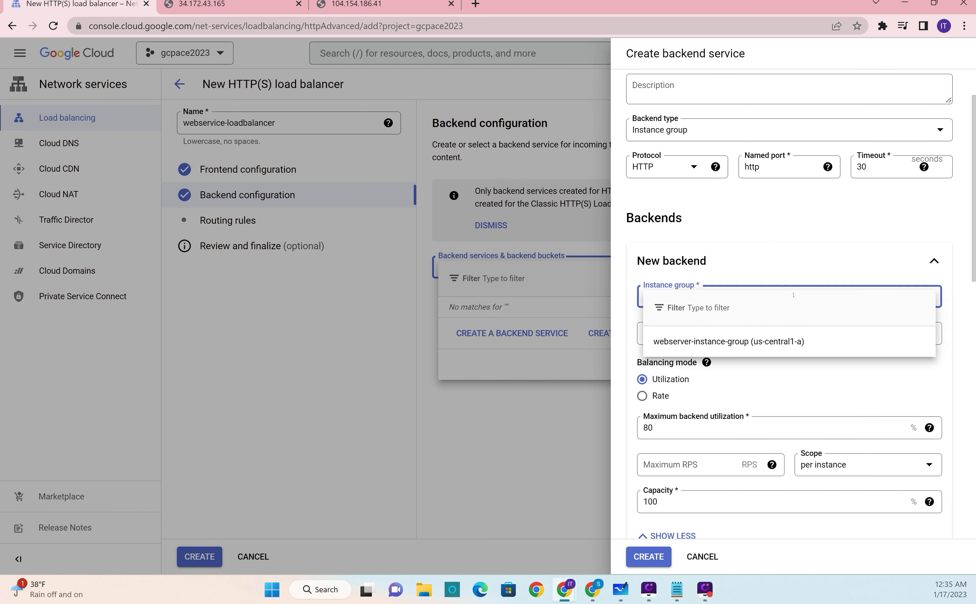
{"action": "left_click", "coordinate": [769, 346]}
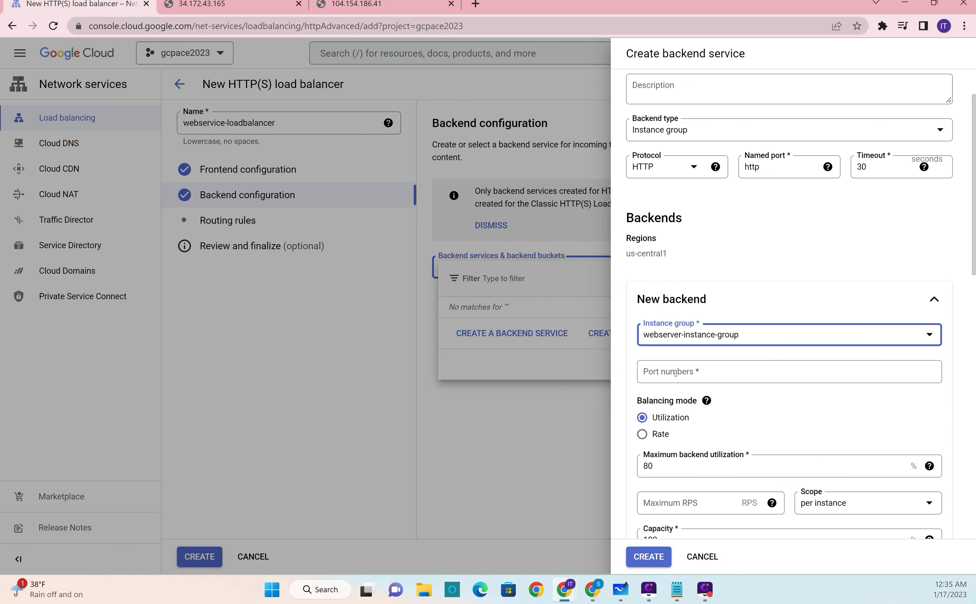
{"action": "left_click", "coordinate": [675, 374]}
{"action": "type", "text": "80"}
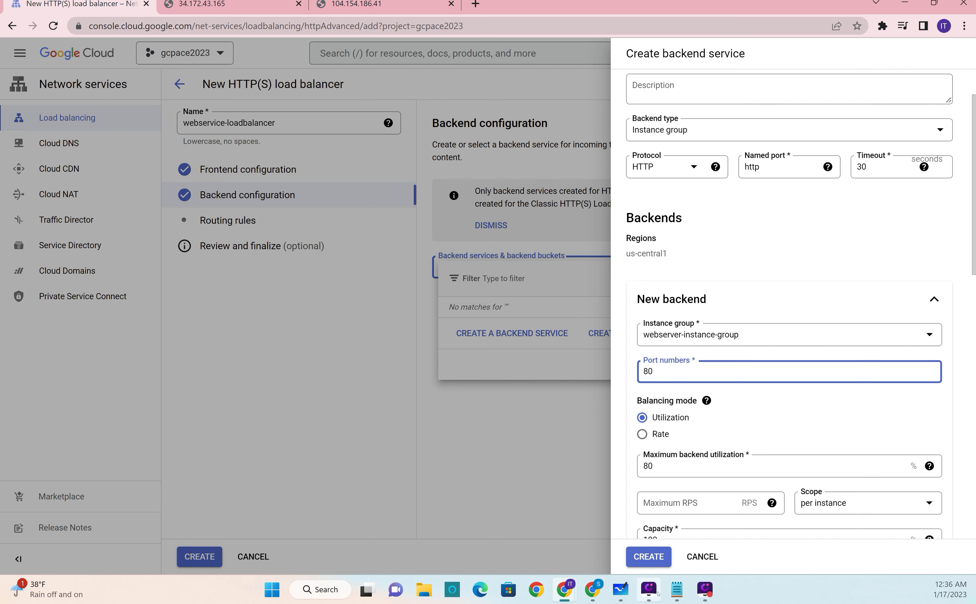
Step: Switch to Microsoft Whiteboard and write "load balancer" below the 2000 note, with a boxed "Front-End" under it
{"action": "left_click", "coordinate": [620, 597]}
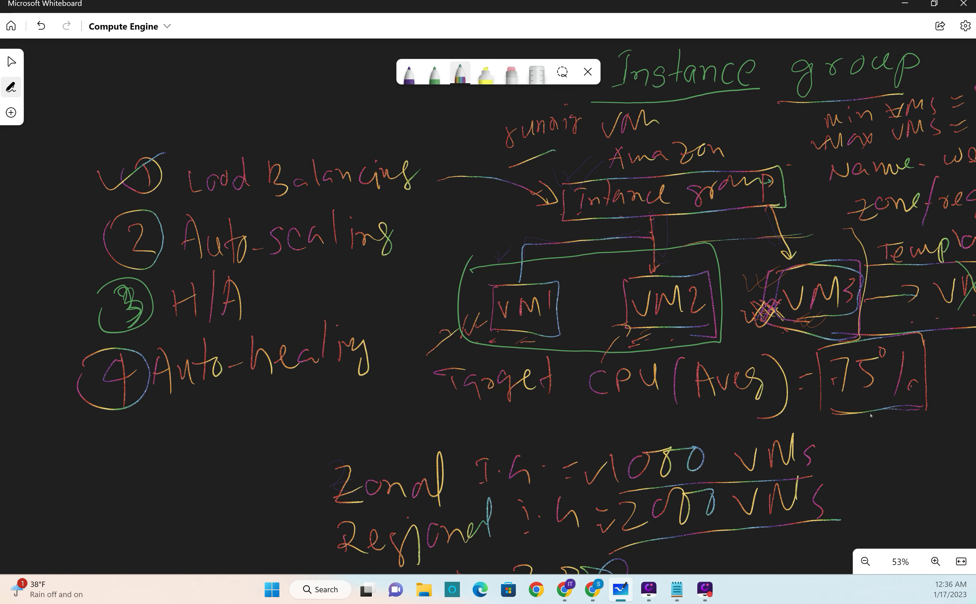
{"action": "scroll", "coordinate": [870, 416], "scroll_direction": "down", "scroll_amount": 8}
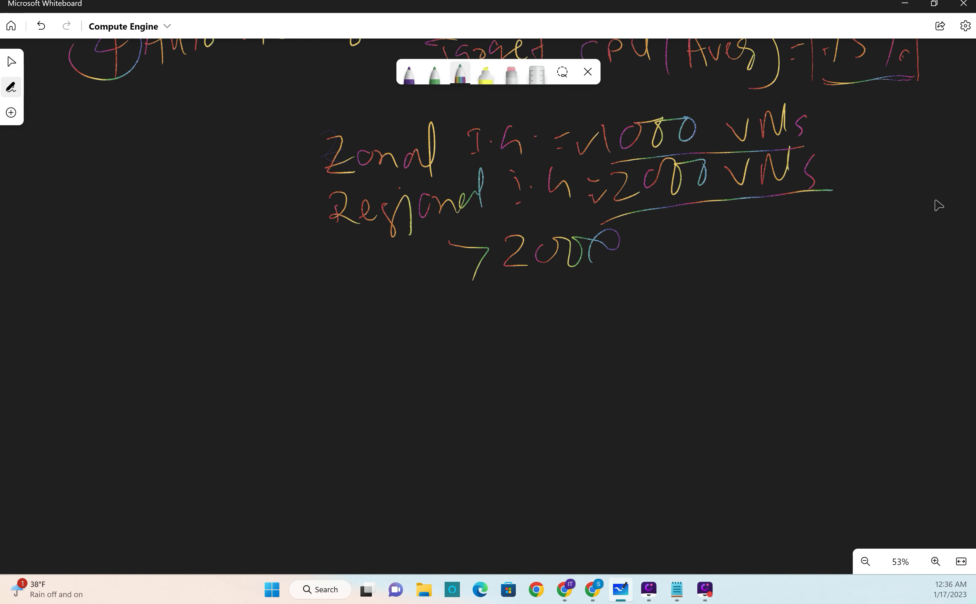
{"action": "mouse_move", "coordinate": [382, 311]}
{"action": "left_mouse_down"}
{"action": "mouse_move", "coordinate": [387, 334]}
{"action": "mouse_move", "coordinate": [414, 317]}
{"action": "left_mouse_up"}
{"action": "left_click_drag", "start_coordinate": [437, 316], "coordinate": [443, 331]}
{"action": "left_click_drag", "start_coordinate": [465, 293], "coordinate": [473, 318]}
{"action": "mouse_move", "coordinate": [518, 285]}
{"action": "left_mouse_down"}
{"action": "mouse_move", "coordinate": [541, 305]}
{"action": "mouse_move", "coordinate": [516, 322]}
{"action": "left_mouse_up"}
{"action": "mouse_move", "coordinate": [558, 309]}
{"action": "left_mouse_down"}
{"action": "mouse_move", "coordinate": [551, 317]}
{"action": "mouse_move", "coordinate": [566, 323]}
{"action": "left_mouse_up"}
{"action": "mouse_move", "coordinate": [571, 283]}
{"action": "left_mouse_down"}
{"action": "mouse_move", "coordinate": [597, 305]}
{"action": "mouse_move", "coordinate": [624, 309]}
{"action": "mouse_move", "coordinate": [727, 282]}
{"action": "left_mouse_up"}
{"action": "left_click_drag", "start_coordinate": [434, 363], "coordinate": [556, 355]}
{"action": "mouse_move", "coordinate": [428, 363]}
{"action": "left_mouse_down"}
{"action": "mouse_move", "coordinate": [430, 399]}
{"action": "mouse_move", "coordinate": [665, 395]}
{"action": "mouse_move", "coordinate": [565, 355]}
{"action": "left_mouse_up"}
{"action": "mouse_move", "coordinate": [493, 368]}
{"action": "left_mouse_down"}
{"action": "mouse_move", "coordinate": [492, 384]}
{"action": "mouse_move", "coordinate": [507, 364]}
{"action": "left_mouse_up"}
{"action": "mouse_move", "coordinate": [486, 378]}
{"action": "left_mouse_down"}
{"action": "mouse_move", "coordinate": [509, 373]}
{"action": "mouse_move", "coordinate": [533, 385]}
{"action": "left_mouse_up"}
{"action": "left_click_drag", "start_coordinate": [547, 385], "coordinate": [571, 384]}
{"action": "mouse_move", "coordinate": [580, 362]}
{"action": "left_mouse_down"}
{"action": "mouse_move", "coordinate": [580, 388]}
{"action": "mouse_move", "coordinate": [587, 377]}
{"action": "left_mouse_up"}
{"action": "mouse_move", "coordinate": [593, 380]}
{"action": "left_mouse_down"}
{"action": "mouse_move", "coordinate": [629, 384]}
{"action": "mouse_move", "coordinate": [624, 354]}
{"action": "left_mouse_up"}
{"action": "mouse_move", "coordinate": [632, 381]}
{"action": "left_mouse_down"}
{"action": "mouse_move", "coordinate": [646, 369]}
{"action": "mouse_move", "coordinate": [663, 388]}
{"action": "mouse_move", "coordinate": [653, 383]}
{"action": "left_mouse_up"}
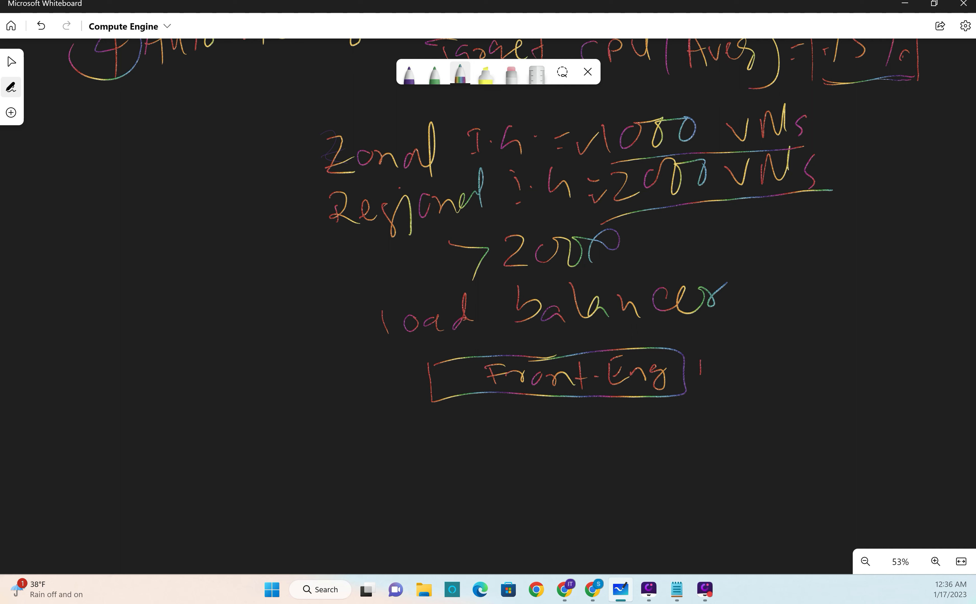
Step: Write an underlined "Public IP" and the word "URL" beside the Front-End box, redoing the badly drawn letters
{"action": "mouse_move", "coordinate": [696, 353]}
{"action": "left_mouse_down"}
{"action": "mouse_move", "coordinate": [699, 366]}
{"action": "mouse_move", "coordinate": [722, 372]}
{"action": "left_mouse_up"}
{"action": "mouse_move", "coordinate": [736, 346]}
{"action": "left_mouse_down"}
{"action": "mouse_move", "coordinate": [732, 376]}
{"action": "mouse_move", "coordinate": [745, 372]}
{"action": "left_mouse_up"}
{"action": "left_click_drag", "start_coordinate": [750, 346], "coordinate": [761, 374]}
{"action": "left_click", "coordinate": [763, 348]}
{"action": "mouse_move", "coordinate": [779, 351]}
{"action": "left_mouse_down"}
{"action": "mouse_move", "coordinate": [778, 372]}
{"action": "mouse_move", "coordinate": [810, 371]}
{"action": "mouse_move", "coordinate": [826, 346]}
{"action": "left_mouse_up"}
{"action": "mouse_move", "coordinate": [835, 344]}
{"action": "left_mouse_down"}
{"action": "mouse_move", "coordinate": [834, 367]}
{"action": "mouse_move", "coordinate": [822, 362]}
{"action": "left_mouse_up"}
{"action": "left_click_drag", "start_coordinate": [692, 394], "coordinate": [847, 378]}
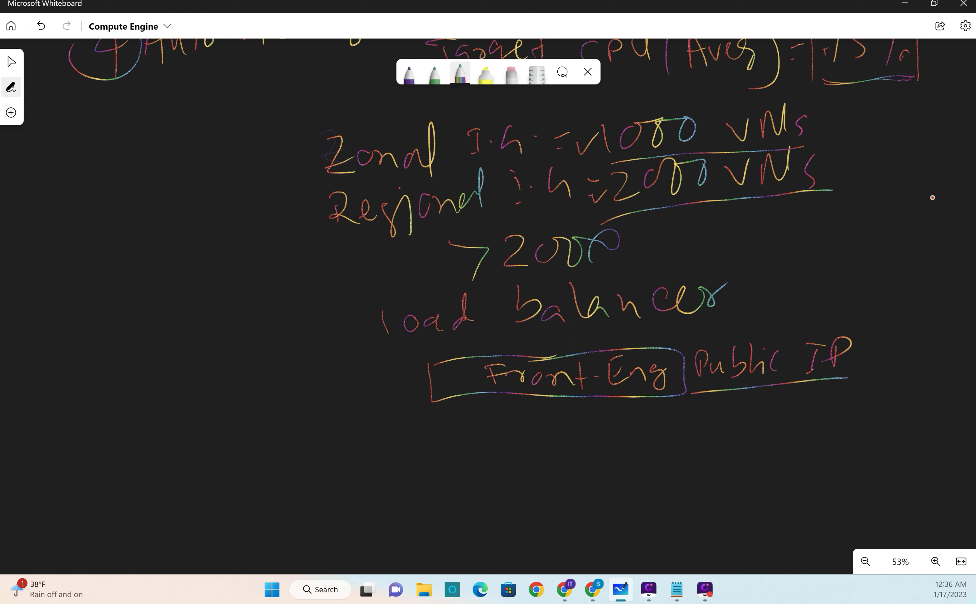
{"action": "mouse_move", "coordinate": [878, 342]}
{"action": "left_mouse_down"}
{"action": "mouse_move", "coordinate": [916, 356]}
{"action": "mouse_move", "coordinate": [921, 330]}
{"action": "mouse_move", "coordinate": [927, 360]}
{"action": "mouse_move", "coordinate": [957, 349]}
{"action": "left_mouse_up"}
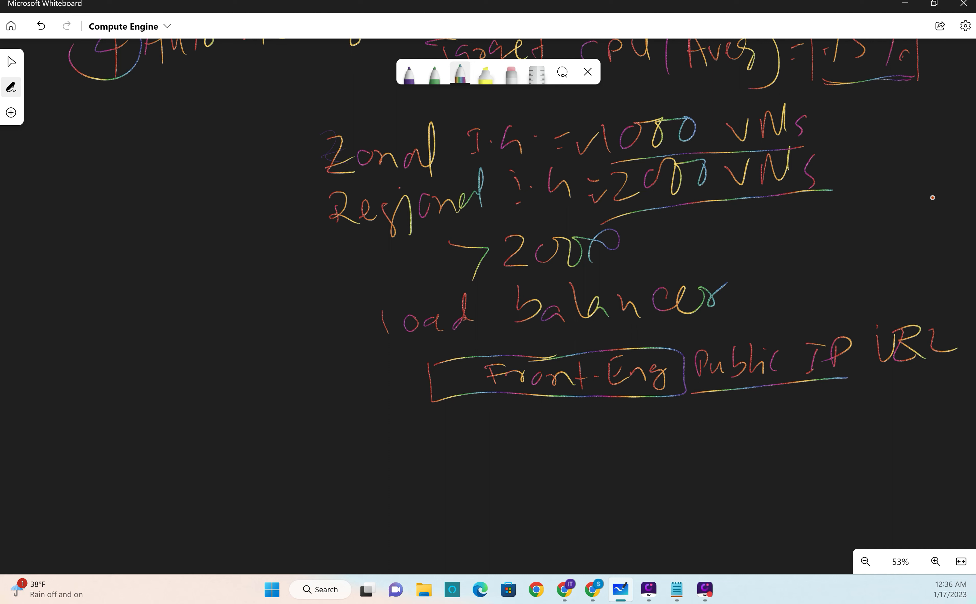
{"action": "key", "text": "ctrl+z"}
{"action": "key", "text": "ctrl+z"}
{"action": "key", "text": "ctrl+z"}
{"action": "key", "text": "ctrl+y"}
{"action": "key", "text": "ctrl+y"}
{"action": "key", "text": "ctrl+y"}
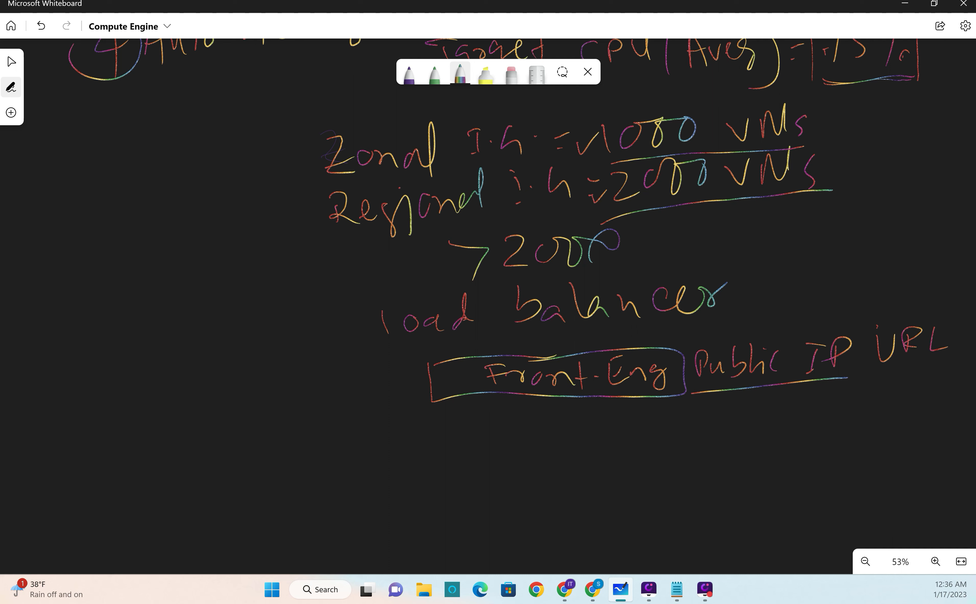
Step: Draw a connected box below the Front-End box and label it "Backend (Instance group)"
{"action": "left_click_drag", "start_coordinate": [589, 398], "coordinate": [588, 432]}
{"action": "mouse_move", "coordinate": [559, 433]}
{"action": "left_mouse_down"}
{"action": "mouse_move", "coordinate": [766, 428]}
{"action": "mouse_move", "coordinate": [499, 449]}
{"action": "mouse_move", "coordinate": [722, 496]}
{"action": "mouse_move", "coordinate": [775, 412]}
{"action": "left_mouse_up"}
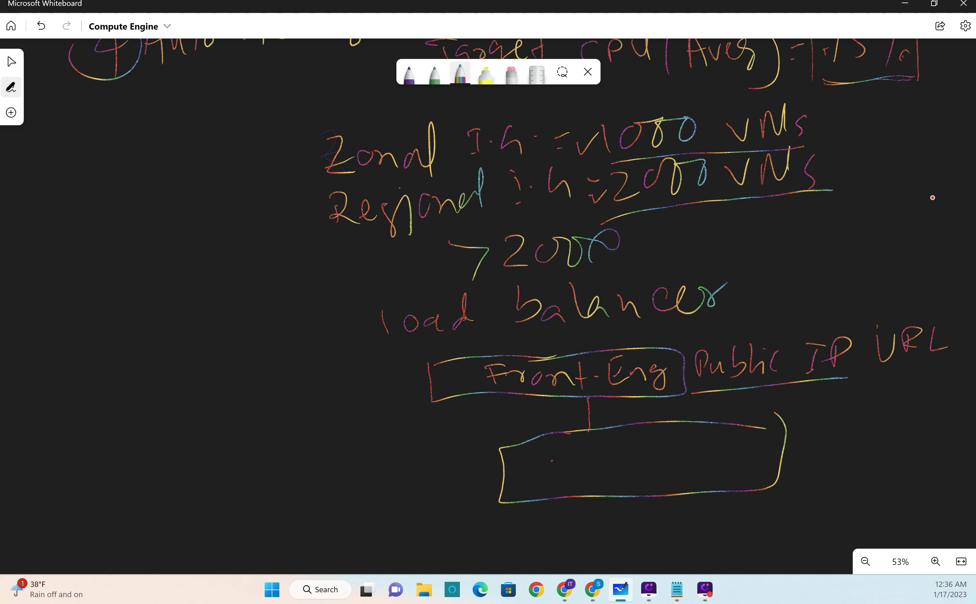
{"action": "left_click_drag", "start_coordinate": [550, 460], "coordinate": [551, 477]}
{"action": "left_click_drag", "start_coordinate": [548, 447], "coordinate": [552, 479]}
{"action": "mouse_move", "coordinate": [581, 464]}
{"action": "left_mouse_down"}
{"action": "mouse_move", "coordinate": [578, 474]}
{"action": "mouse_move", "coordinate": [593, 472]}
{"action": "left_mouse_up"}
{"action": "left_click_drag", "start_coordinate": [613, 452], "coordinate": [617, 474]}
{"action": "mouse_move", "coordinate": [628, 449]}
{"action": "left_mouse_down"}
{"action": "mouse_move", "coordinate": [630, 468]}
{"action": "mouse_move", "coordinate": [654, 453]}
{"action": "mouse_move", "coordinate": [685, 448]}
{"action": "mouse_move", "coordinate": [692, 458]}
{"action": "left_mouse_up"}
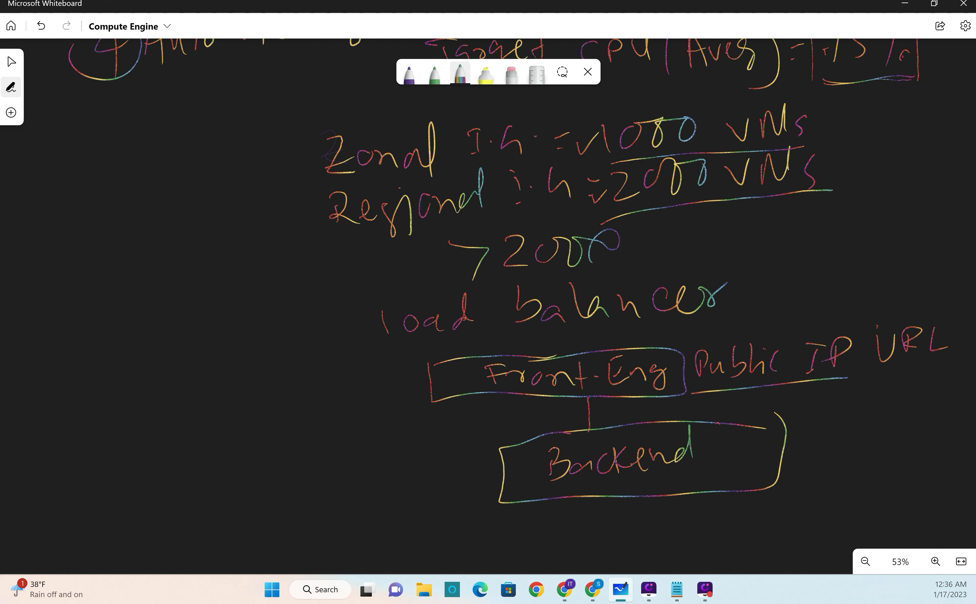
{"action": "left_click_drag", "start_coordinate": [723, 425], "coordinate": [724, 480]}
{"action": "mouse_move", "coordinate": [736, 440]}
{"action": "left_mouse_down"}
{"action": "mouse_move", "coordinate": [736, 462]}
{"action": "mouse_move", "coordinate": [744, 432]}
{"action": "mouse_move", "coordinate": [762, 460]}
{"action": "mouse_move", "coordinate": [777, 453]}
{"action": "left_mouse_up"}
{"action": "mouse_move", "coordinate": [784, 428]}
{"action": "left_mouse_down"}
{"action": "mouse_move", "coordinate": [785, 462]}
{"action": "mouse_move", "coordinate": [809, 445]}
{"action": "mouse_move", "coordinate": [884, 448]}
{"action": "mouse_move", "coordinate": [902, 435]}
{"action": "mouse_move", "coordinate": [939, 436]}
{"action": "mouse_move", "coordinate": [923, 457]}
{"action": "left_mouse_up"}
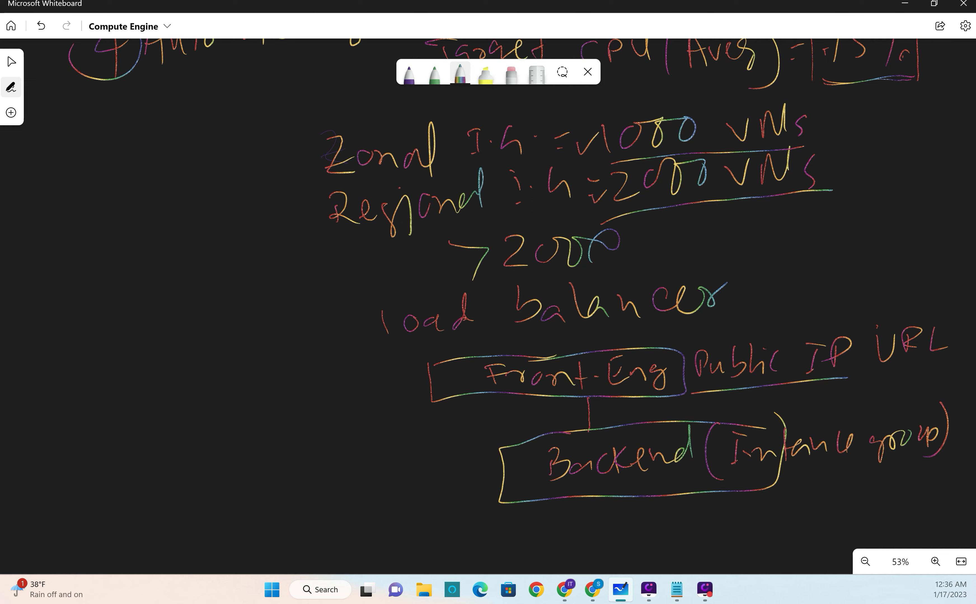
Step: Draw two arrows from the instance group label down to VM1 and a second VM, and switch back to Google Cloud
{"action": "left_click_drag", "start_coordinate": [814, 460], "coordinate": [812, 476]}
{"action": "mouse_move", "coordinate": [873, 468]}
{"action": "left_mouse_down"}
{"action": "mouse_move", "coordinate": [764, 488]}
{"action": "mouse_move", "coordinate": [743, 513]}
{"action": "mouse_move", "coordinate": [730, 507]}
{"action": "mouse_move", "coordinate": [728, 522]}
{"action": "mouse_move", "coordinate": [763, 536]}
{"action": "left_mouse_up"}
{"action": "left_click_drag", "start_coordinate": [824, 485], "coordinate": [824, 511]}
{"action": "left_click_drag", "start_coordinate": [814, 500], "coordinate": [837, 500]}
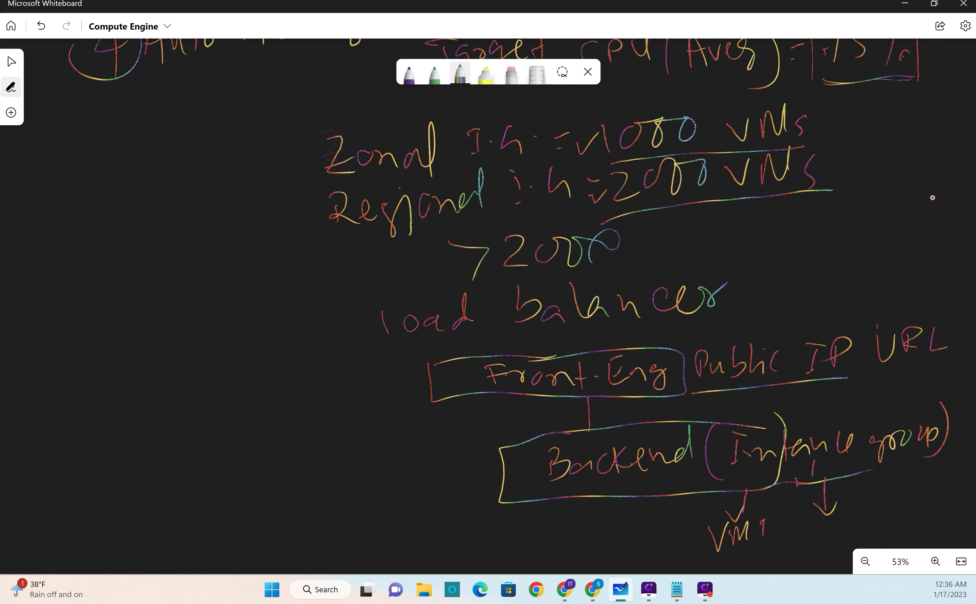
{"action": "mouse_move", "coordinate": [794, 527]}
{"action": "left_mouse_down"}
{"action": "mouse_move", "coordinate": [858, 516]}
{"action": "mouse_move", "coordinate": [860, 535]}
{"action": "left_mouse_up"}
{"action": "mouse_move", "coordinate": [874, 515]}
{"action": "left_mouse_down"}
{"action": "mouse_move", "coordinate": [879, 531]}
{"action": "mouse_move", "coordinate": [895, 518]}
{"action": "left_mouse_up"}
{"action": "key", "text": "alt+Tab"}
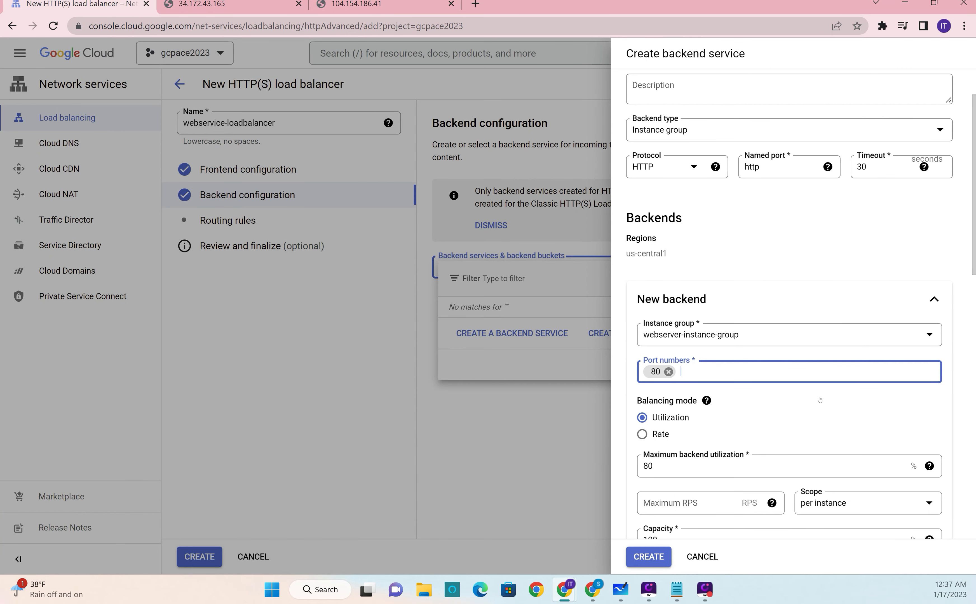
Step: Turn off Cloud CDN for the backend service and finish the new backend using webserver-instance-group
{"action": "left_click", "coordinate": [820, 399]}
{"action": "scroll", "coordinate": [781, 400], "scroll_direction": "down", "scroll_amount": 3}
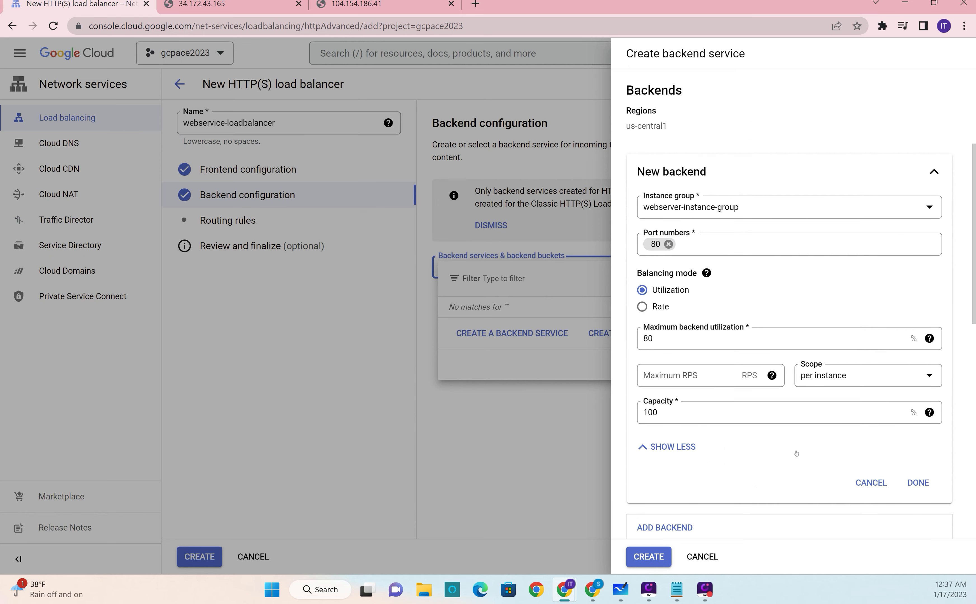
{"action": "scroll", "coordinate": [770, 473], "scroll_direction": "down", "scroll_amount": 3}
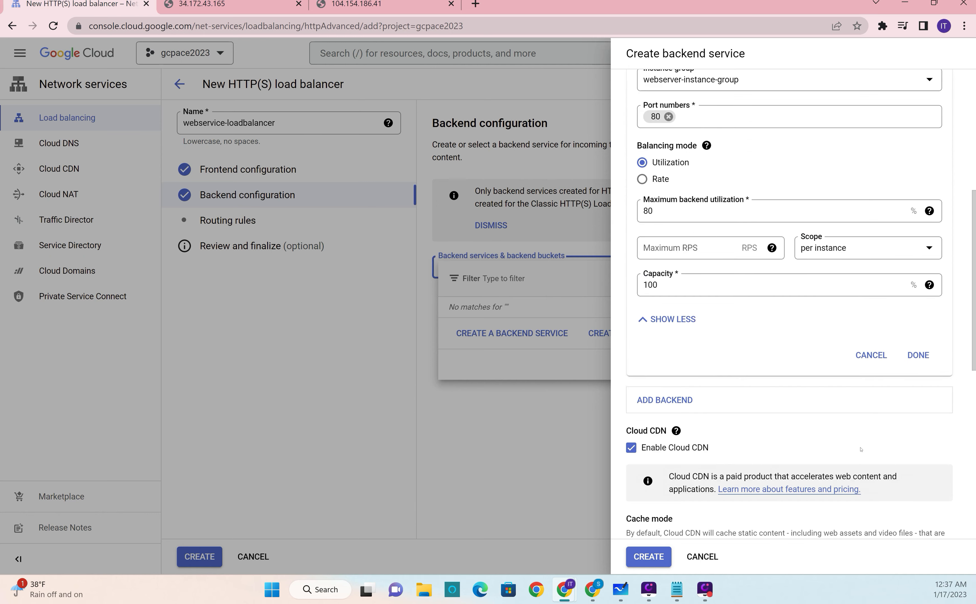
{"action": "scroll", "coordinate": [840, 403], "scroll_direction": "down", "scroll_amount": 2}
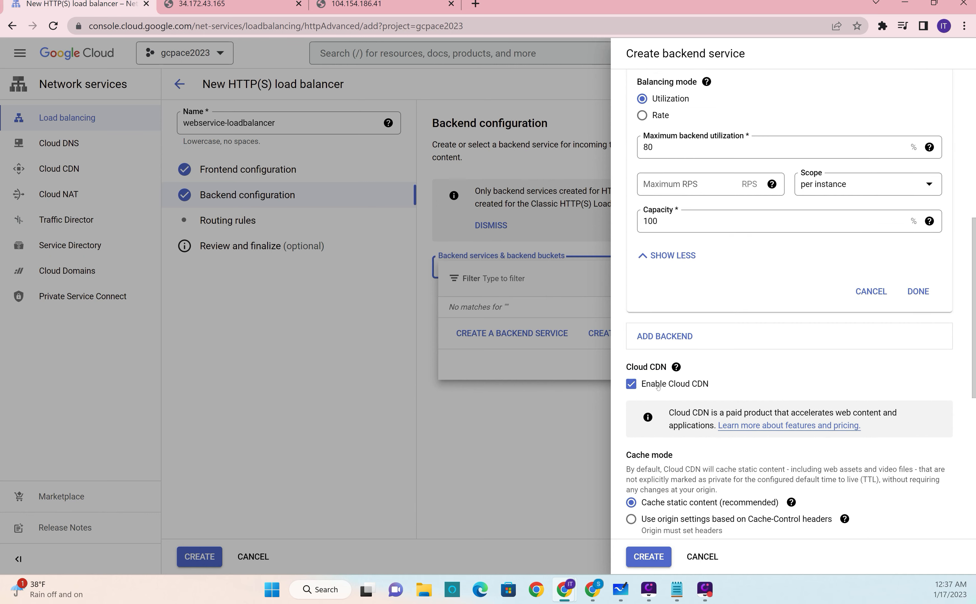
{"action": "left_click", "coordinate": [631, 383]}
{"action": "scroll", "coordinate": [853, 413], "scroll_direction": "down", "scroll_amount": 7}
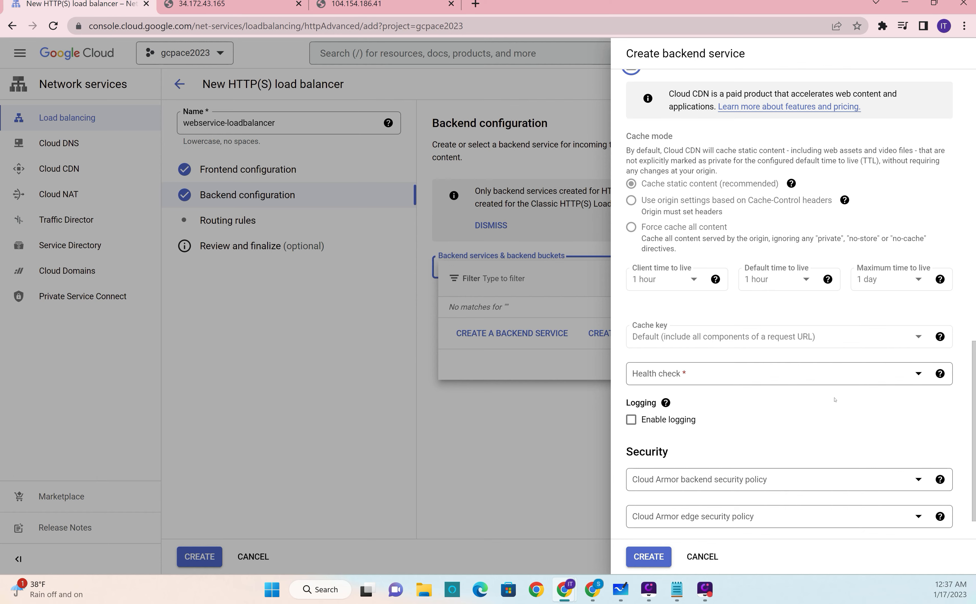
{"action": "scroll", "coordinate": [834, 399], "scroll_direction": "up", "scroll_amount": 7}
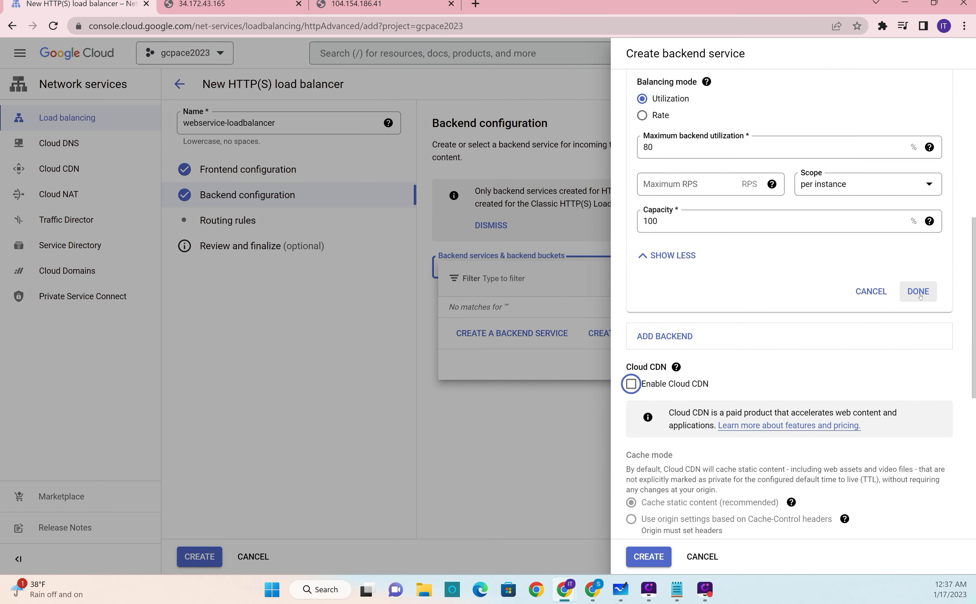
{"action": "left_click", "coordinate": [918, 292]}
Step: Assign http-healthcheck as the backend service's health check and create the backend service
{"action": "scroll", "coordinate": [834, 362], "scroll_direction": "up", "scroll_amount": 7}
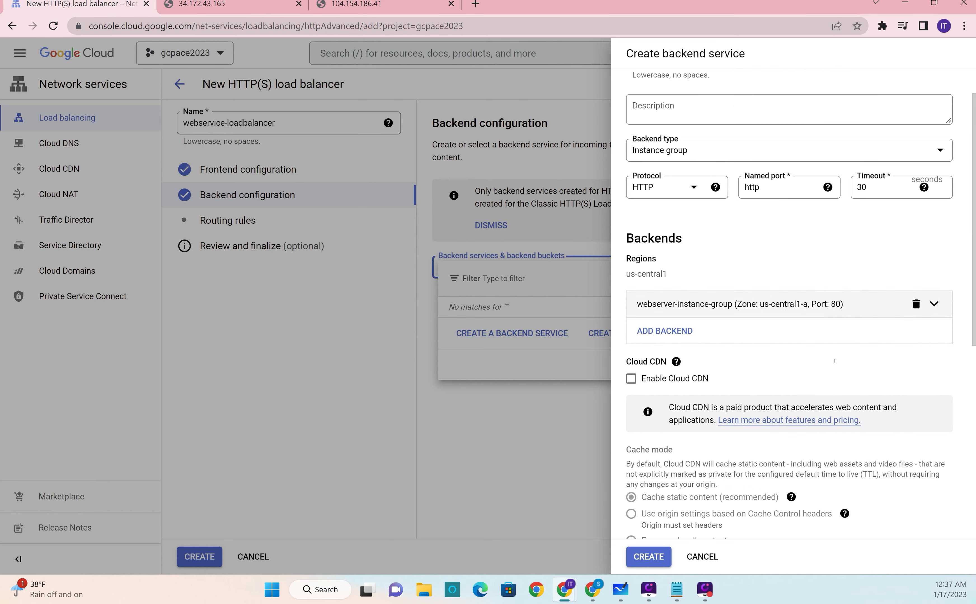
{"action": "scroll", "coordinate": [834, 361], "scroll_direction": "down", "scroll_amount": 8}
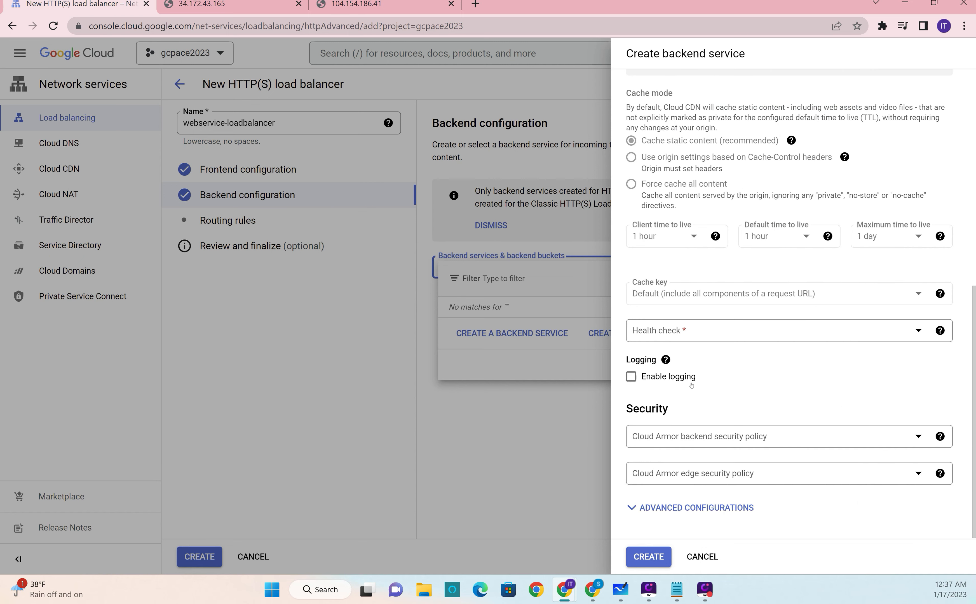
{"action": "left_click", "coordinate": [873, 333]}
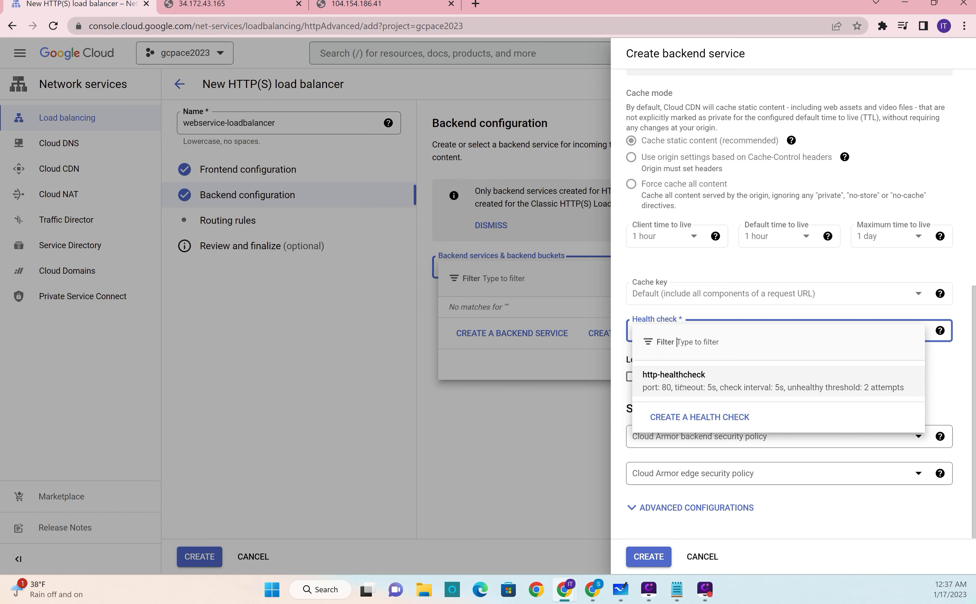
{"action": "left_click", "coordinate": [681, 387]}
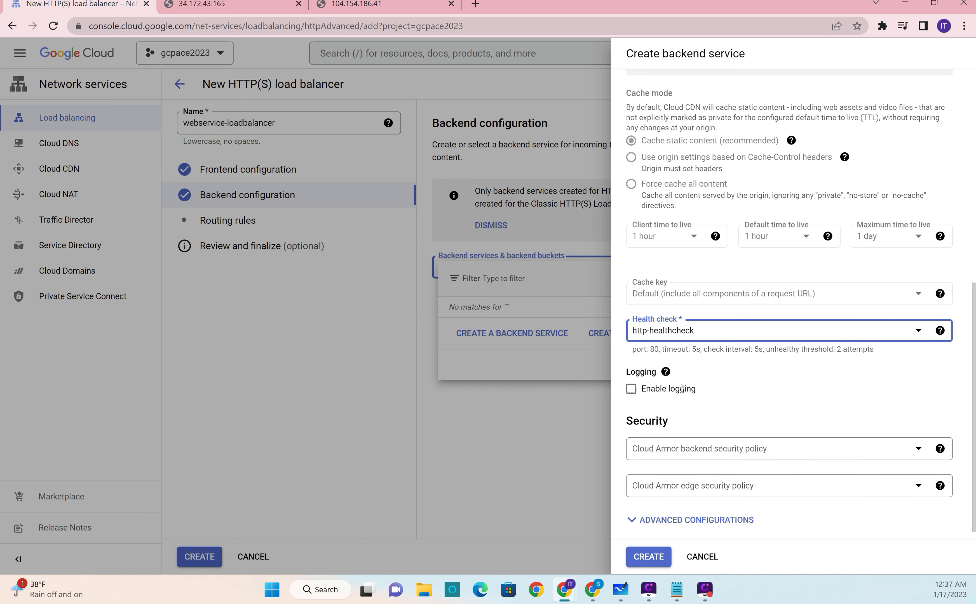
{"action": "scroll", "coordinate": [681, 501], "scroll_direction": "down", "scroll_amount": 1}
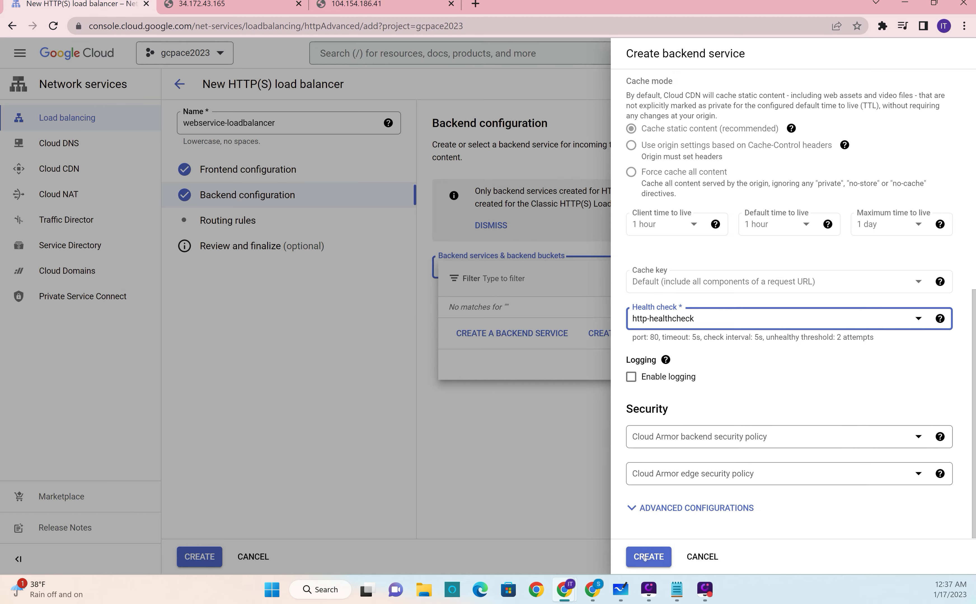
{"action": "left_click", "coordinate": [644, 557]}
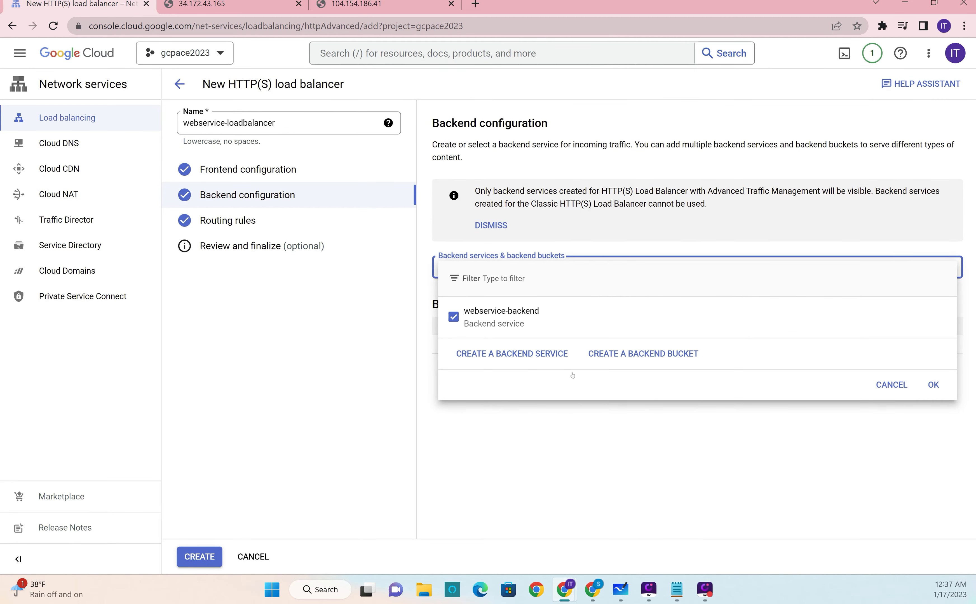
Step: Apply webservice-backend as the load balancer's backend, and create the load balancer from the final review
{"action": "left_click", "coordinate": [930, 387]}
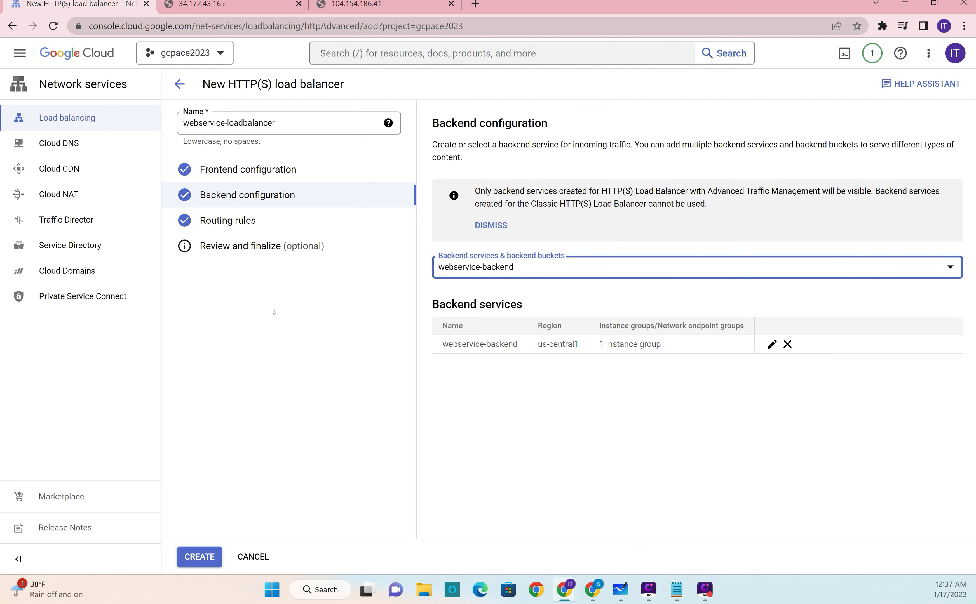
{"action": "left_click", "coordinate": [249, 246]}
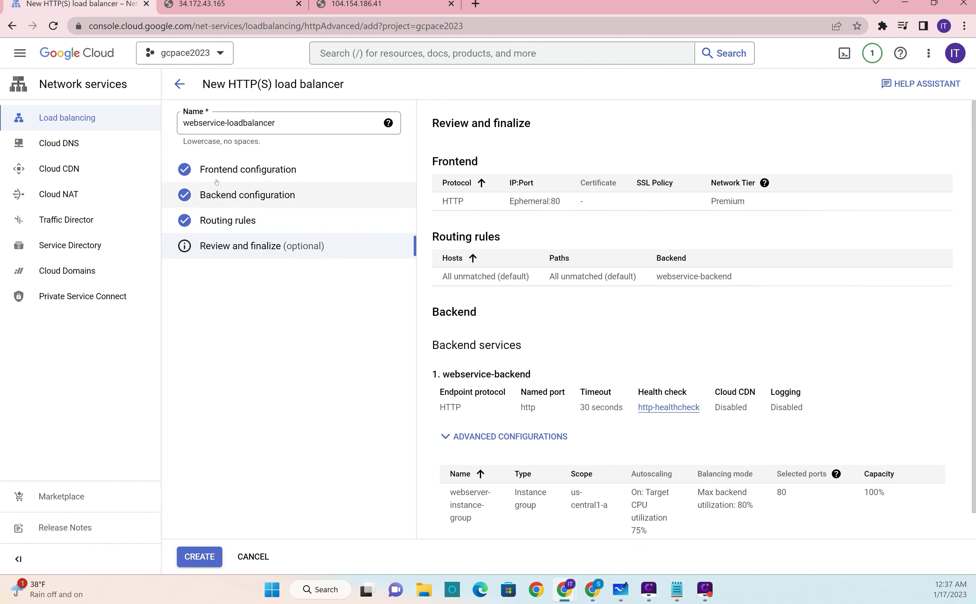
{"action": "left_click", "coordinate": [208, 560]}
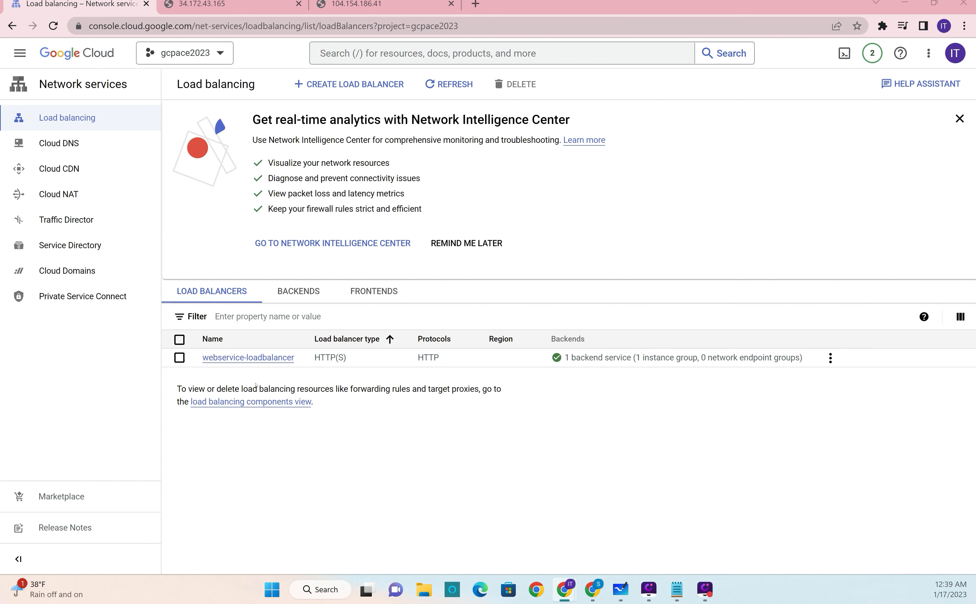
Step: Copy the frontend IP and port from the webservice-loadbalancer details and load that address in a new browser tab
{"action": "left_click", "coordinate": [222, 360]}
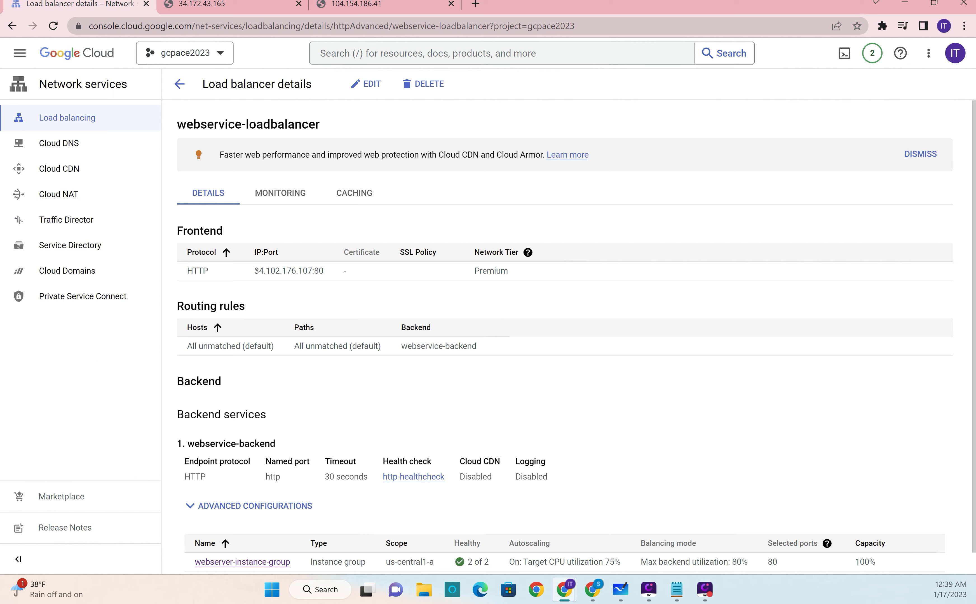
{"action": "left_click_drag", "start_coordinate": [255, 270], "coordinate": [323, 271]}
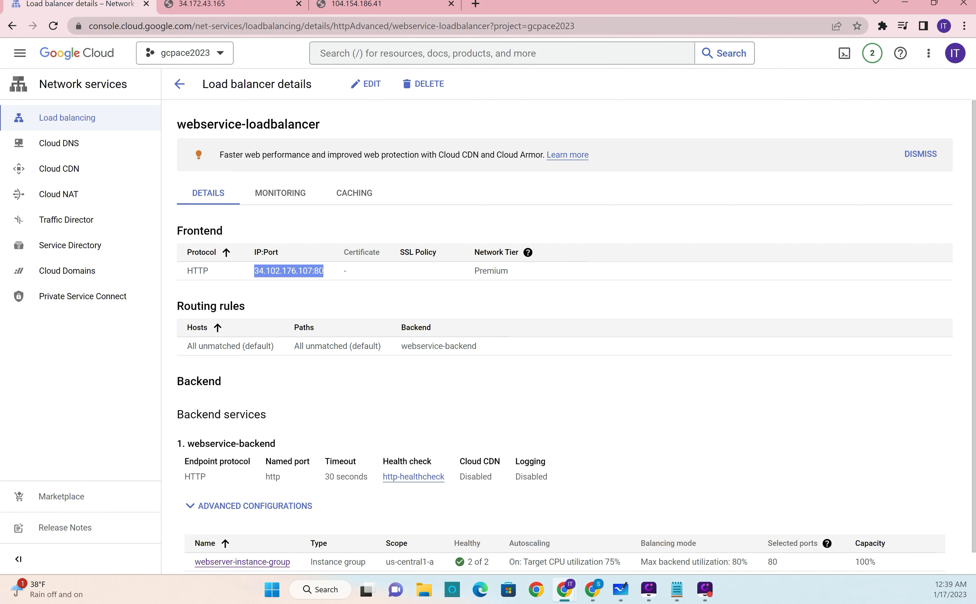
{"action": "key", "text": "ctrl+c"}
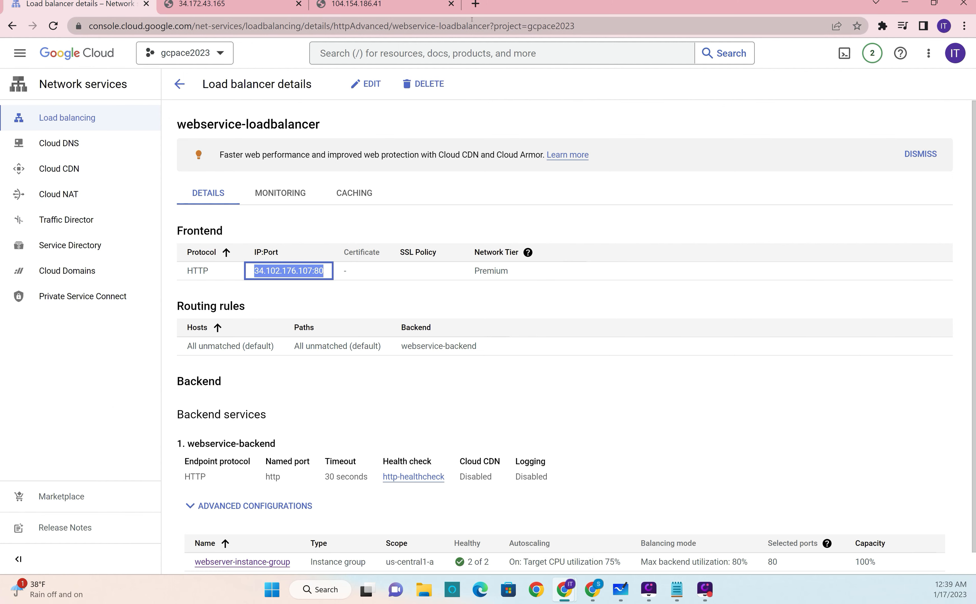
{"action": "left_click", "coordinate": [475, 7]}
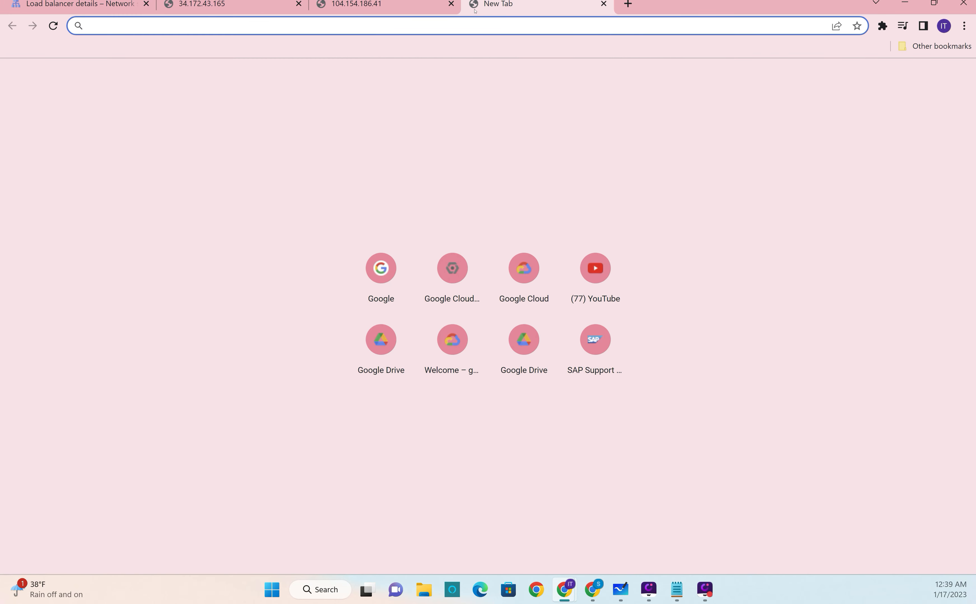
{"action": "key", "text": "ctrl+v"}
{"action": "key", "text": "Return"}
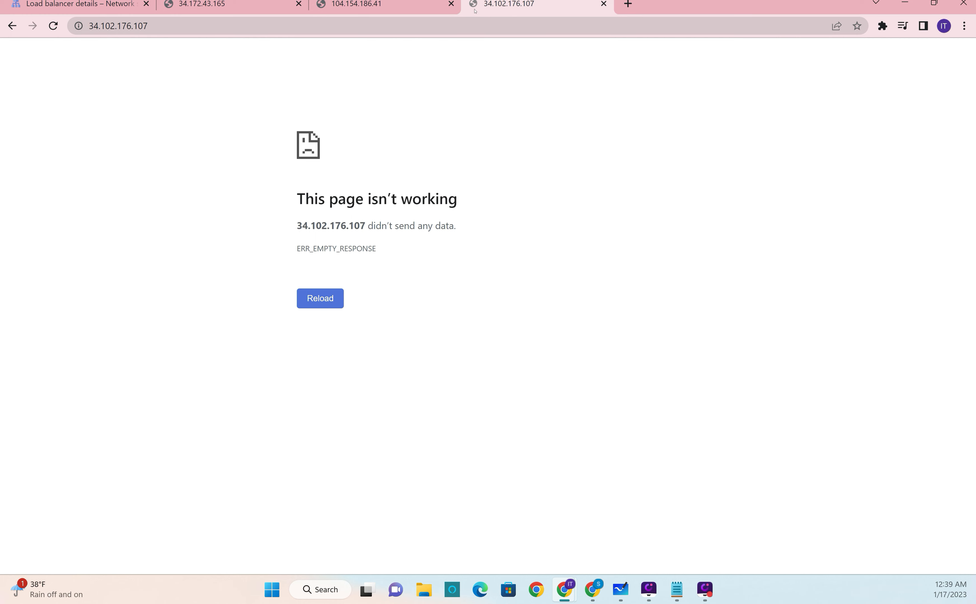
Step: Reload the load balancer address 34.102.176.107 repeatedly to test whether it responds
{"action": "left_click", "coordinate": [365, 30]}
{"action": "key", "text": "Return"}
{"action": "left_click", "coordinate": [365, 30]}
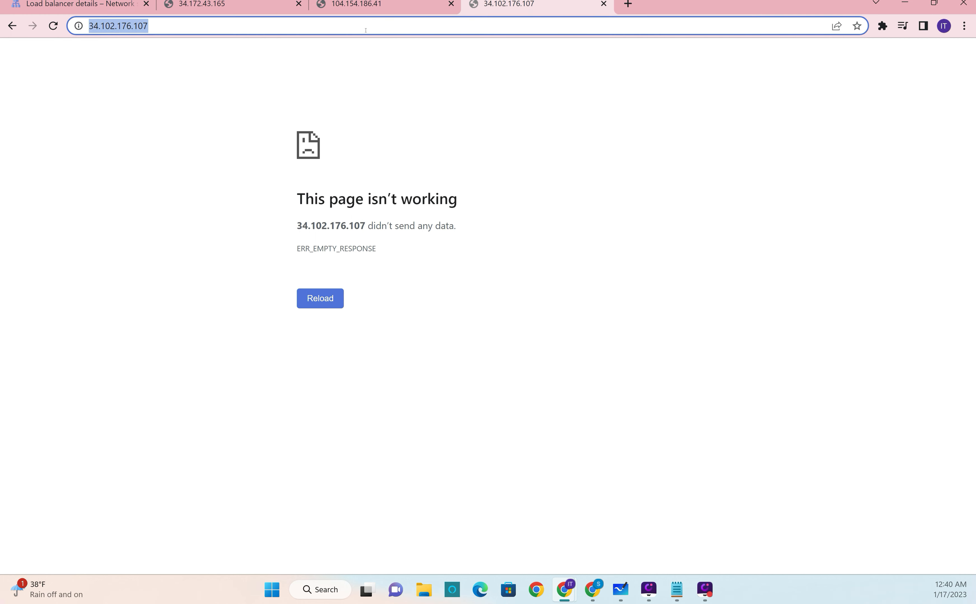
{"action": "key", "text": "Return"}
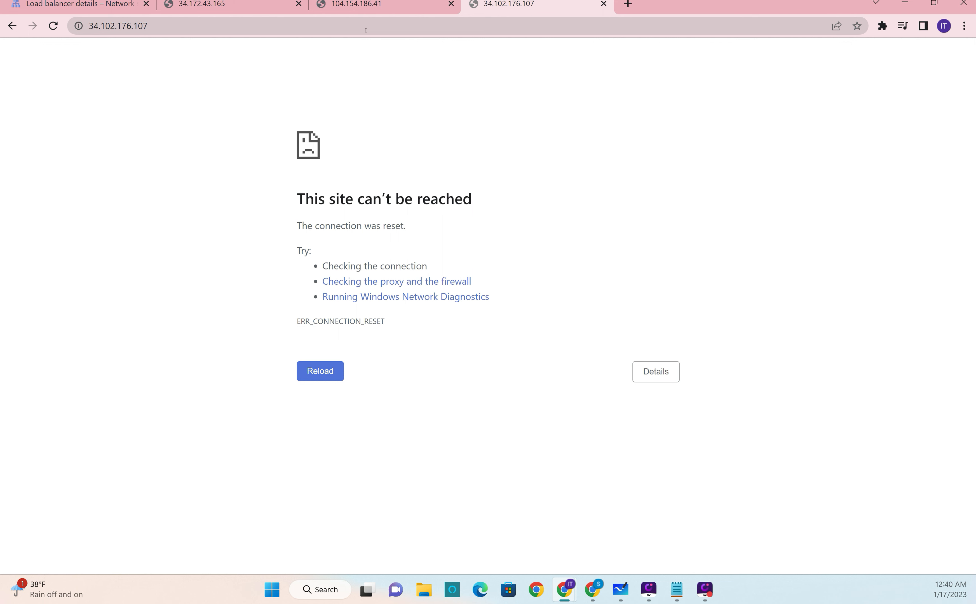
{"action": "left_click", "coordinate": [365, 30]}
{"action": "key", "text": "Return"}
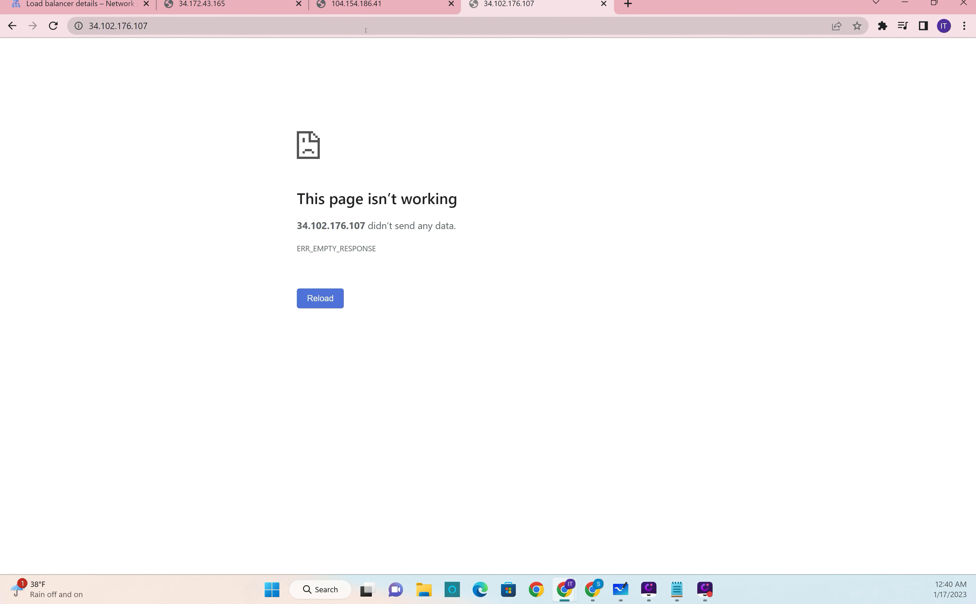
{"action": "left_click", "coordinate": [366, 30]}
{"action": "key", "text": "Return"}
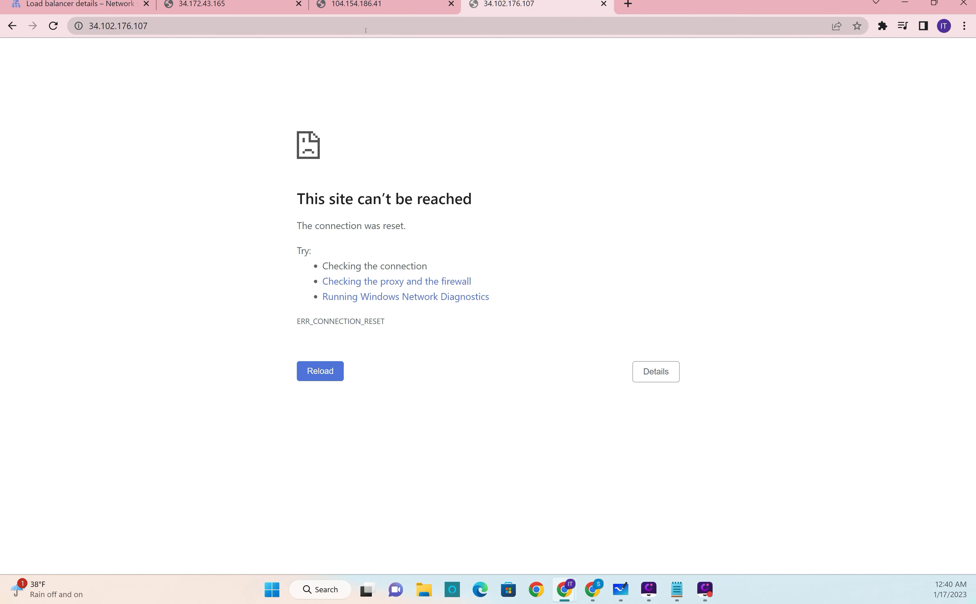
{"action": "left_click", "coordinate": [365, 30]}
{"action": "key", "text": "Return"}
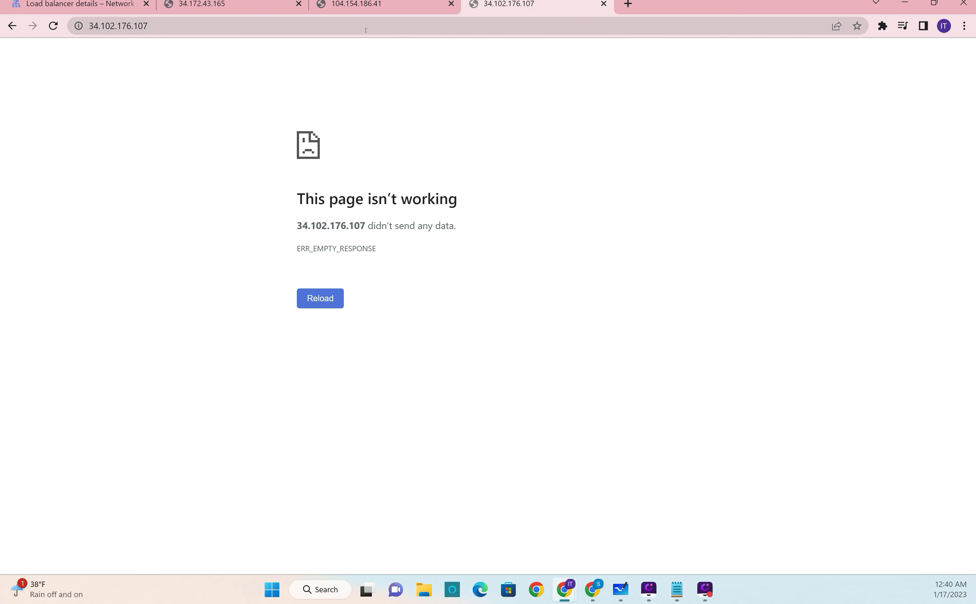
{"action": "left_click", "coordinate": [366, 30]}
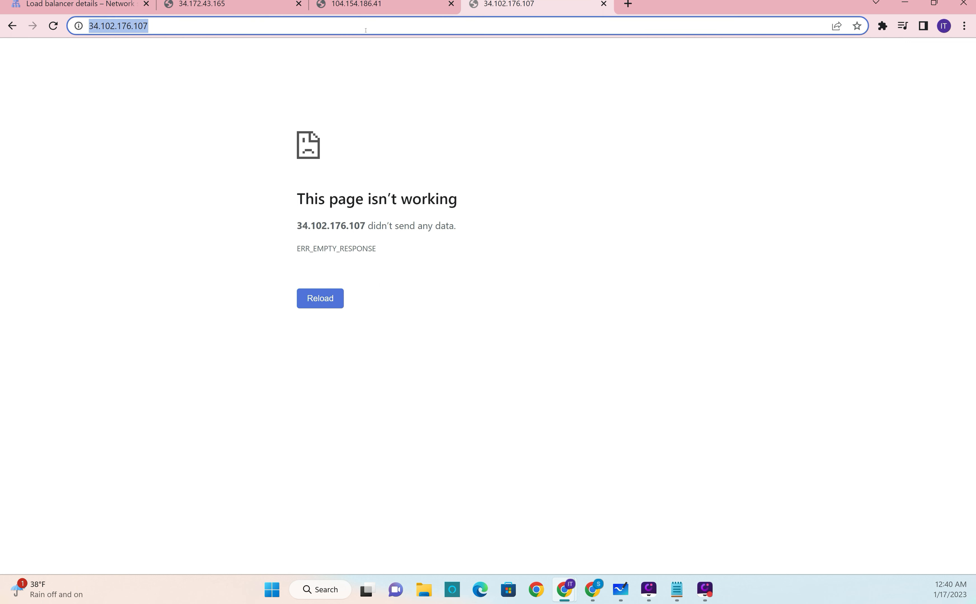
{"action": "key", "text": "Return"}
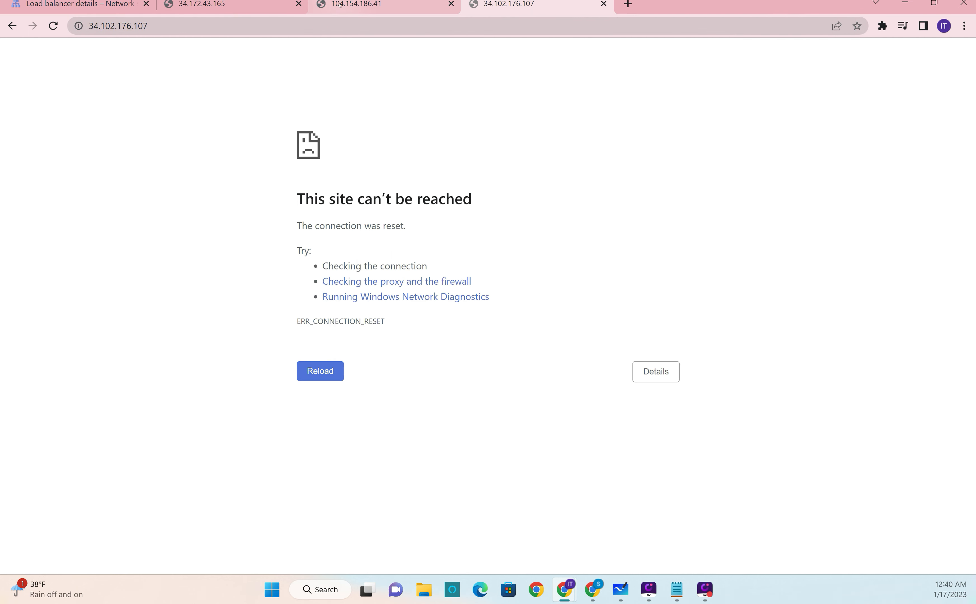
Step: Check the web pages served directly by the instances at 34.172.43.165 and 104.154.186.41, reloading the first one
{"action": "left_click", "coordinate": [380, 6]}
{"action": "left_click", "coordinate": [159, 12]}
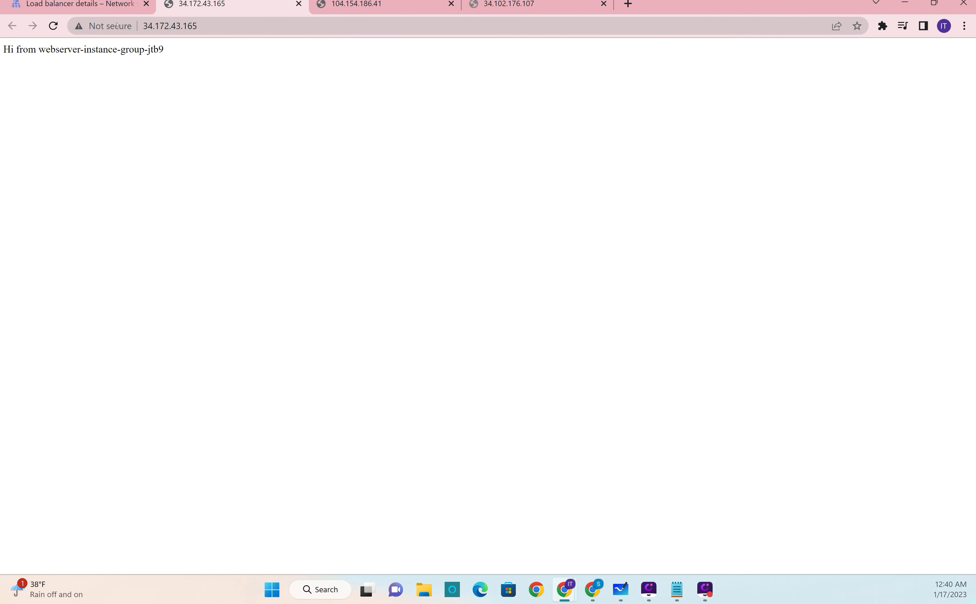
{"action": "left_click", "coordinate": [53, 26]}
{"action": "left_click", "coordinate": [52, 26]}
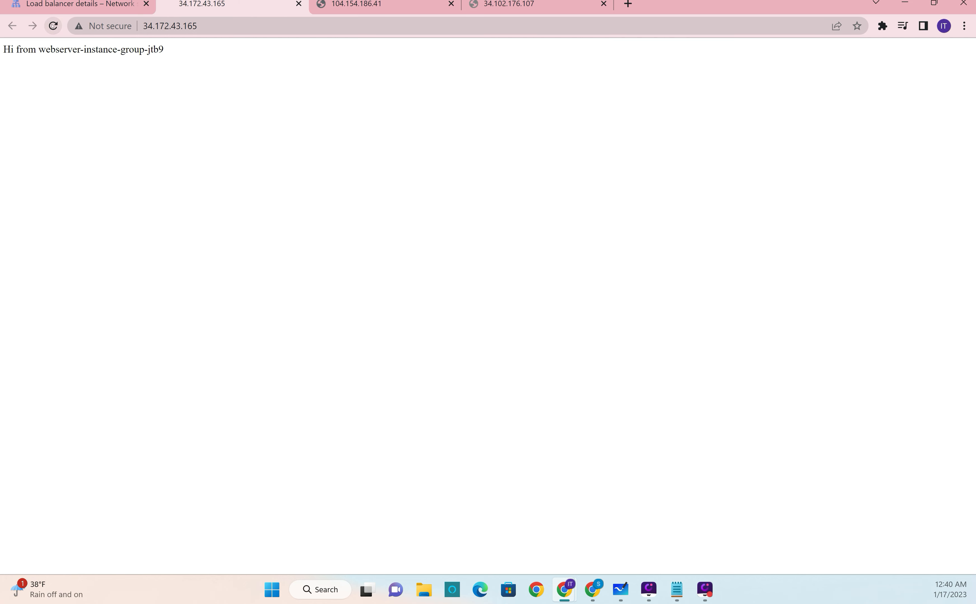
{"action": "left_click", "coordinate": [420, 2]}
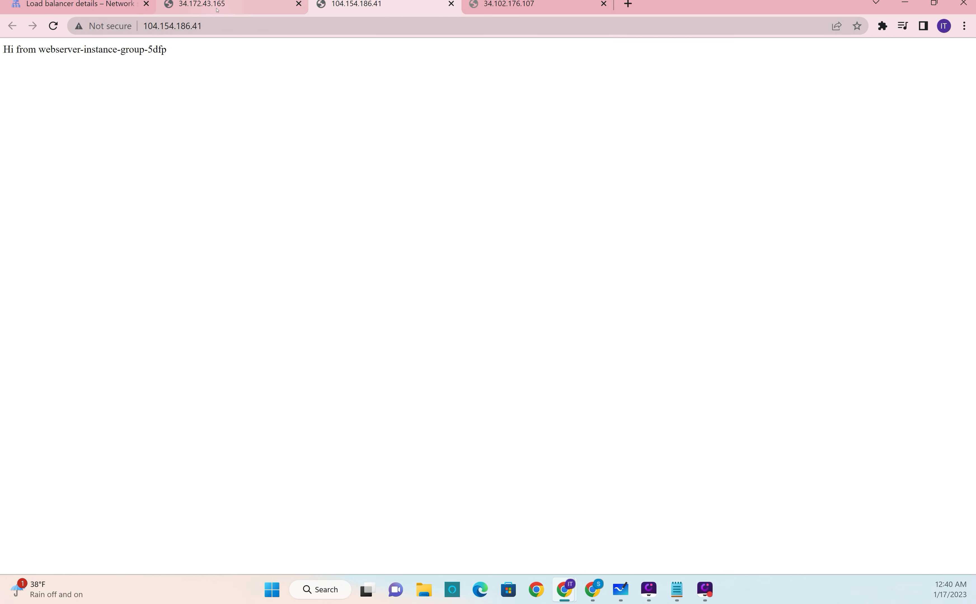